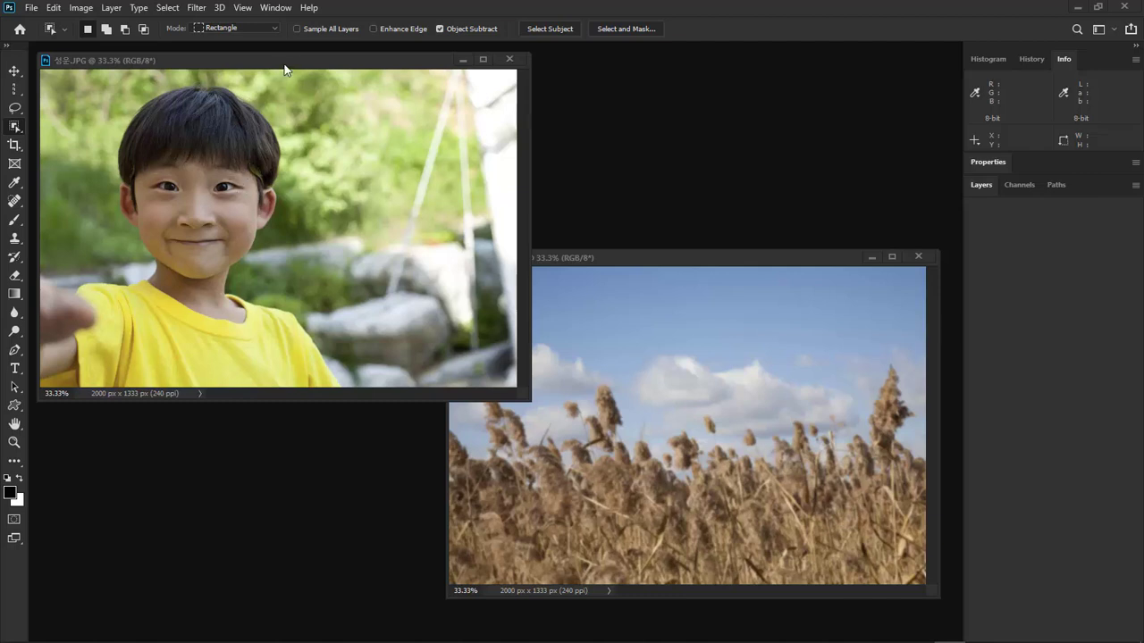
# Select the boy in the portrait photo using the Object Selection tool's Select Subject command
pyautogui.moveTo(285, 64); pyautogui.dragTo(297, 62)
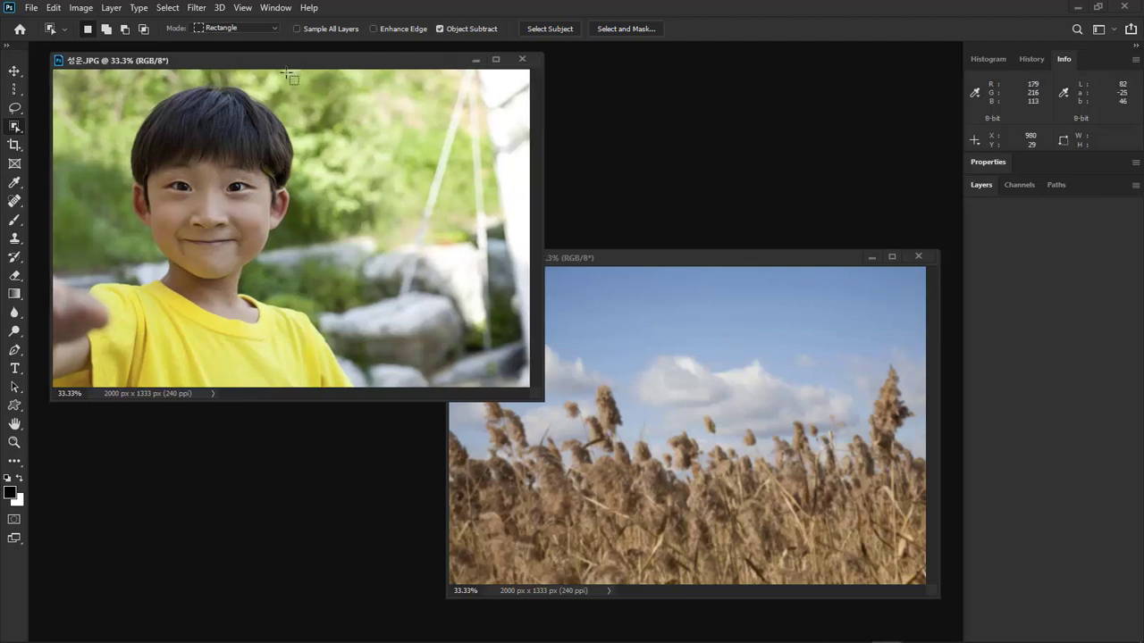
pyautogui.rightClick(16, 131)
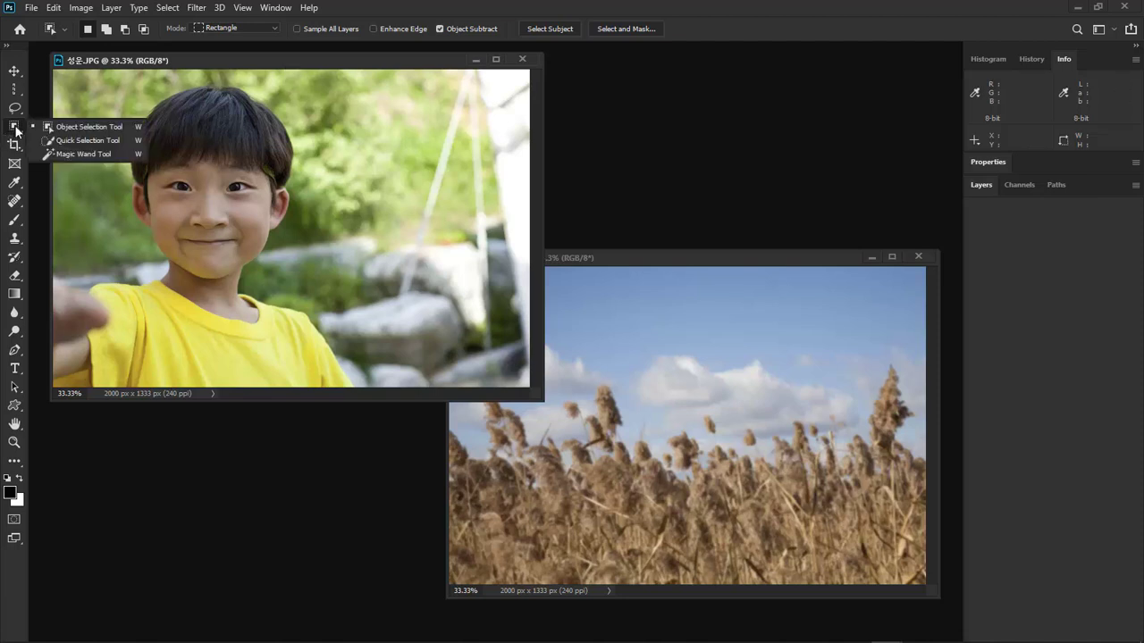
pyautogui.click(123, 130)
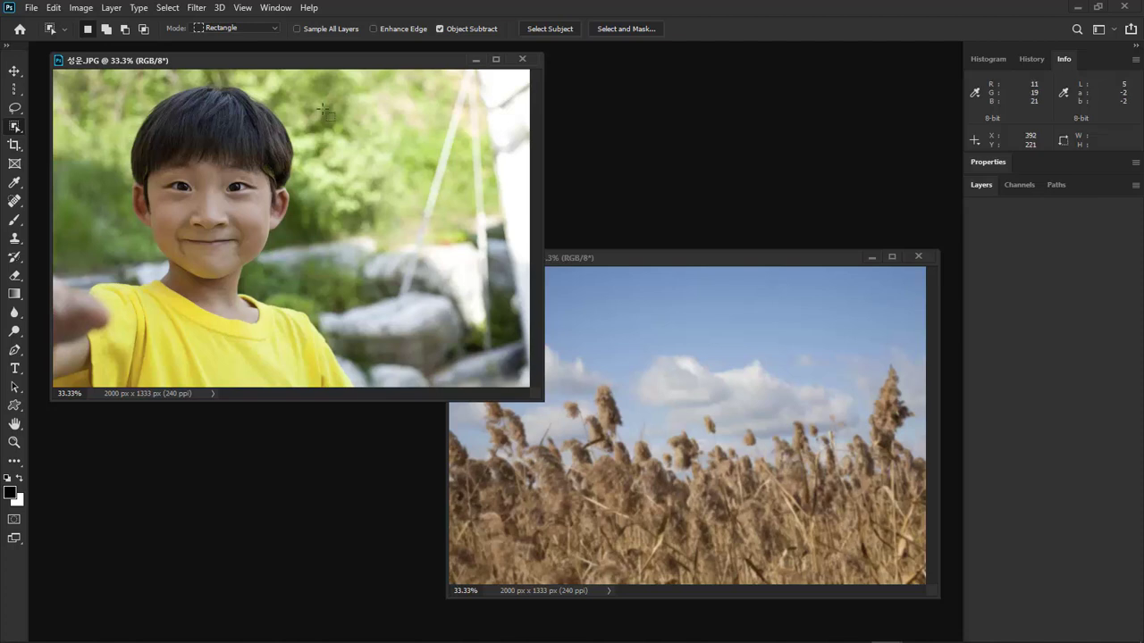
pyautogui.click(571, 29)
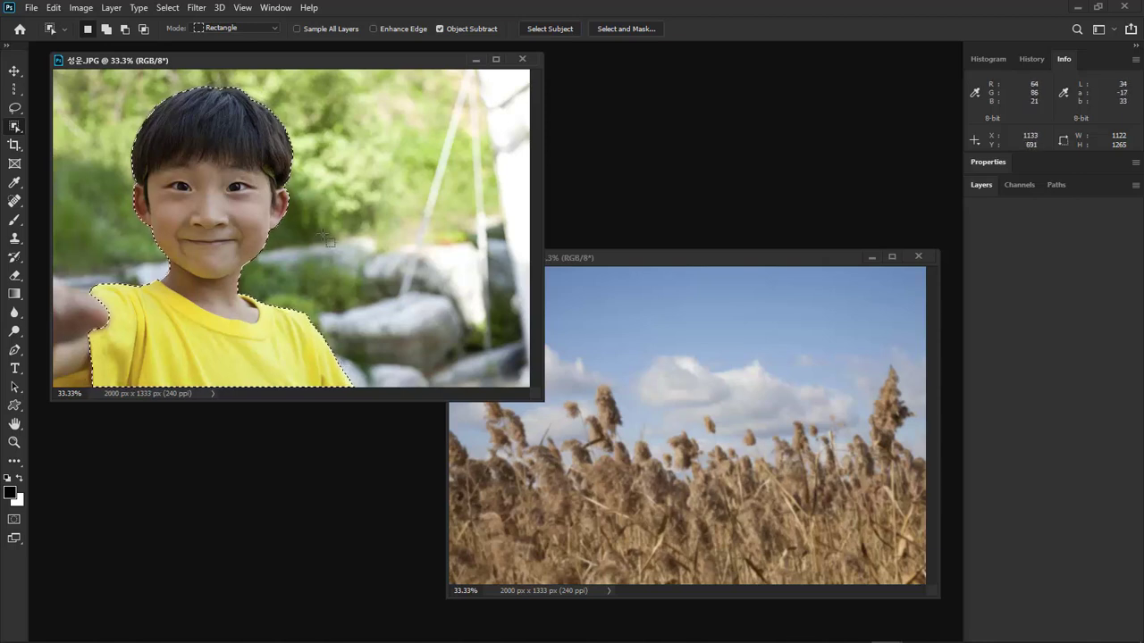
# Add the boy's outstretched hand and arm to the selection with the Quick Selection tool at brush size 45
pyautogui.hotkey('ctrl', '+')
pyautogui.hotkey('ctrl', '+')
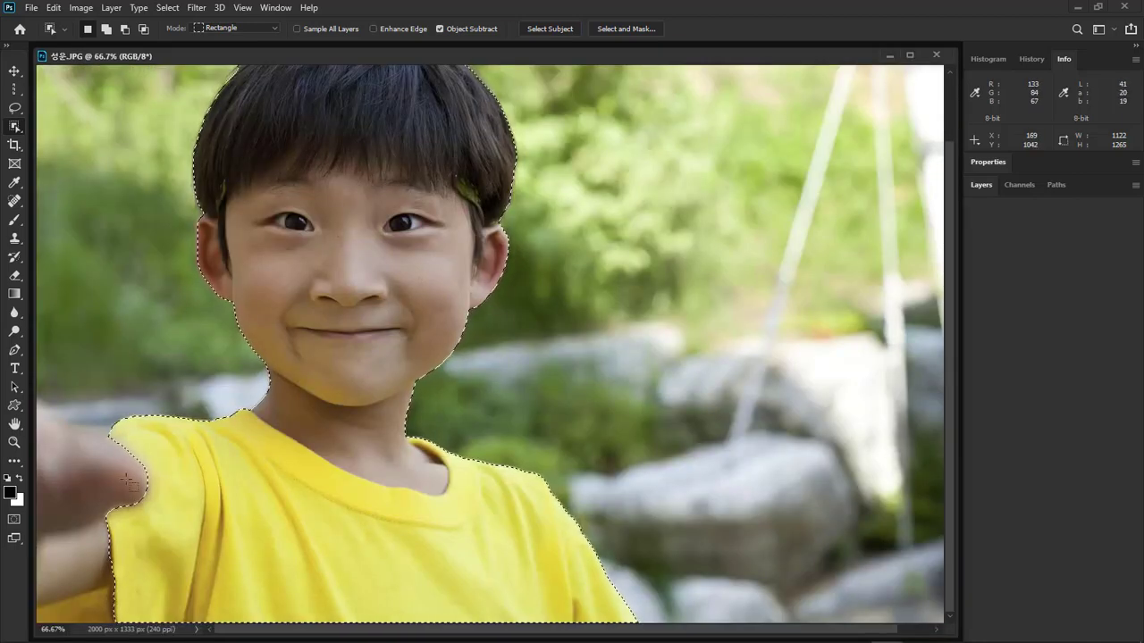
pyautogui.rightClick(14, 127)
pyautogui.click(90, 140)
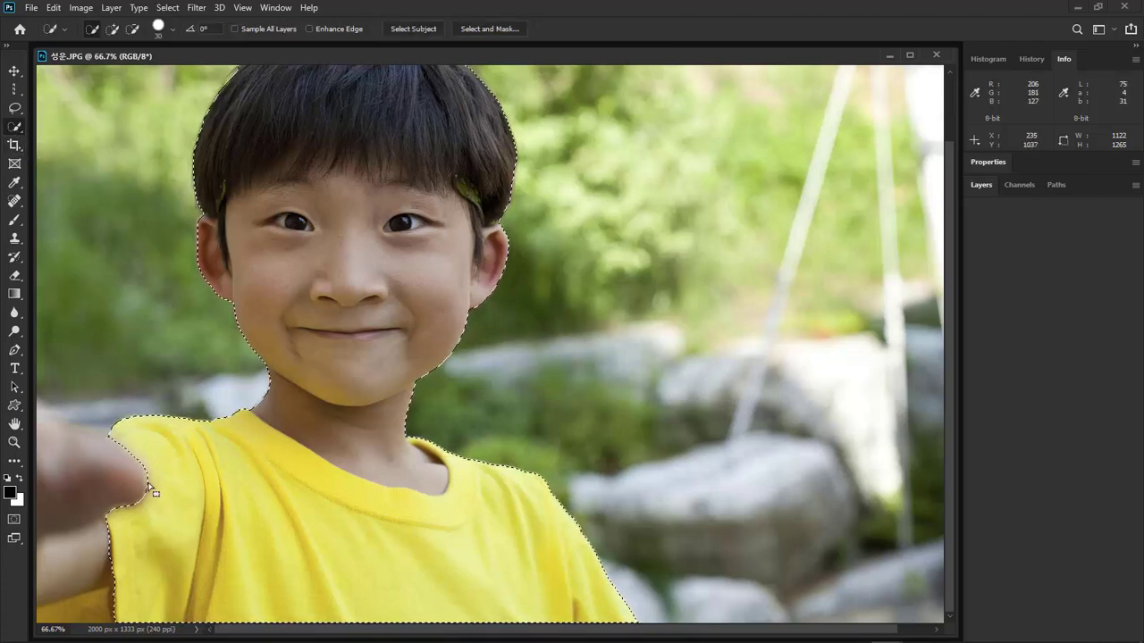
pyautogui.press(']')
pyautogui.press(']')
pyautogui.press(']')
pyautogui.moveTo(164, 485)
pyautogui.mouseDown()
pyautogui.moveTo(54, 485)
pyautogui.moveTo(74, 488)
pyautogui.mouseUp()
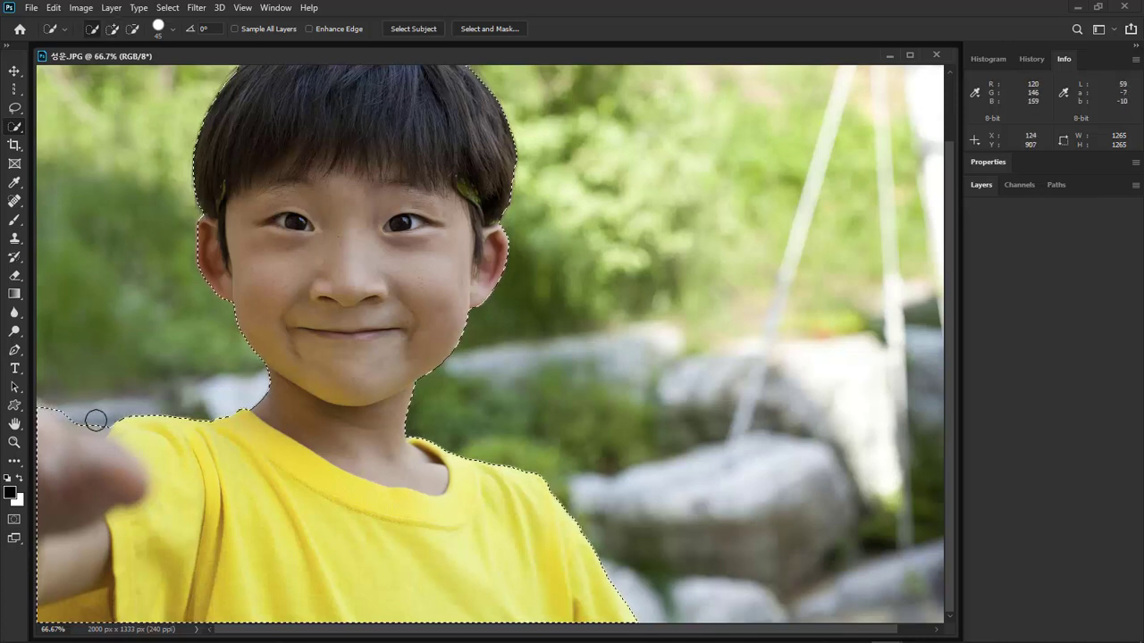
# Refine the selection along the upper edge of the outstretched hand with the Quick Selection brush at size 30
pyautogui.press('[')
pyautogui.press('[')
pyautogui.press('[')
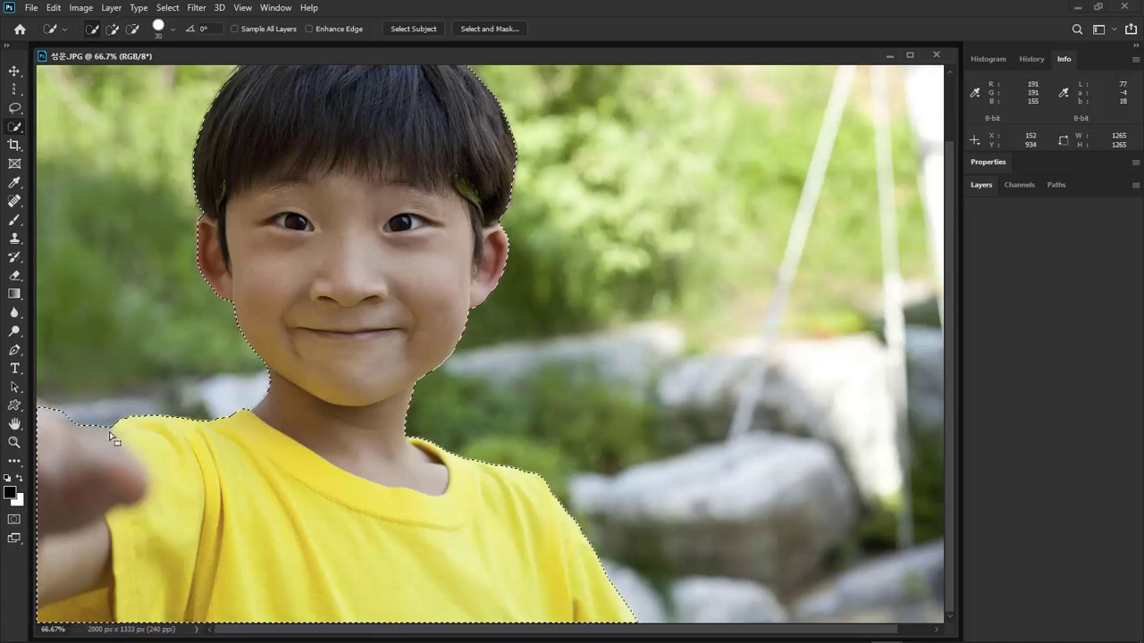
pyautogui.moveTo(110, 435); pyautogui.dragTo(45, 402)
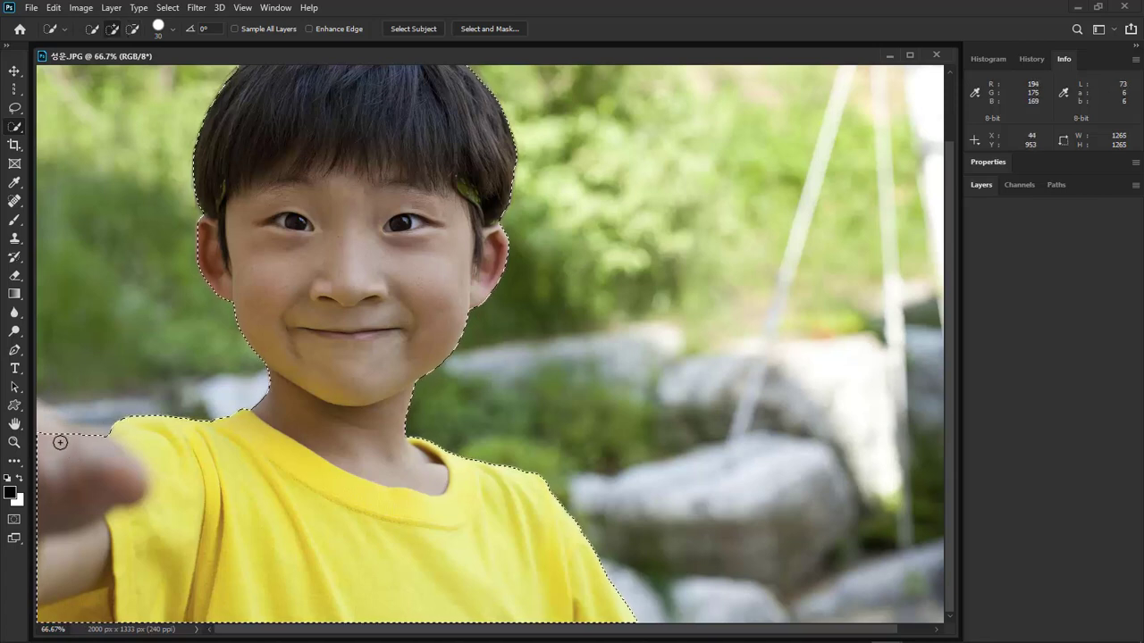
pyautogui.moveTo(60, 442)
pyautogui.mouseDown()
pyautogui.moveTo(39, 421)
pyautogui.moveTo(44, 429)
pyautogui.mouseUp()
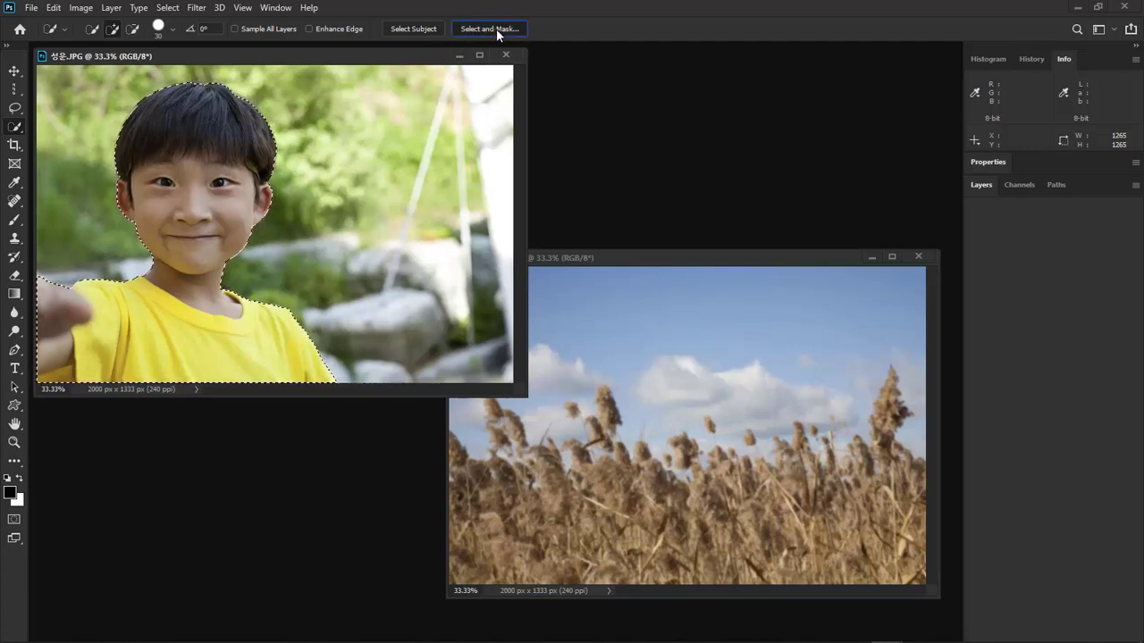
# Open the selection in Select and Mask and set the view mode to On Layers
pyautogui.click(496, 29)
pyautogui.click(998, 123)
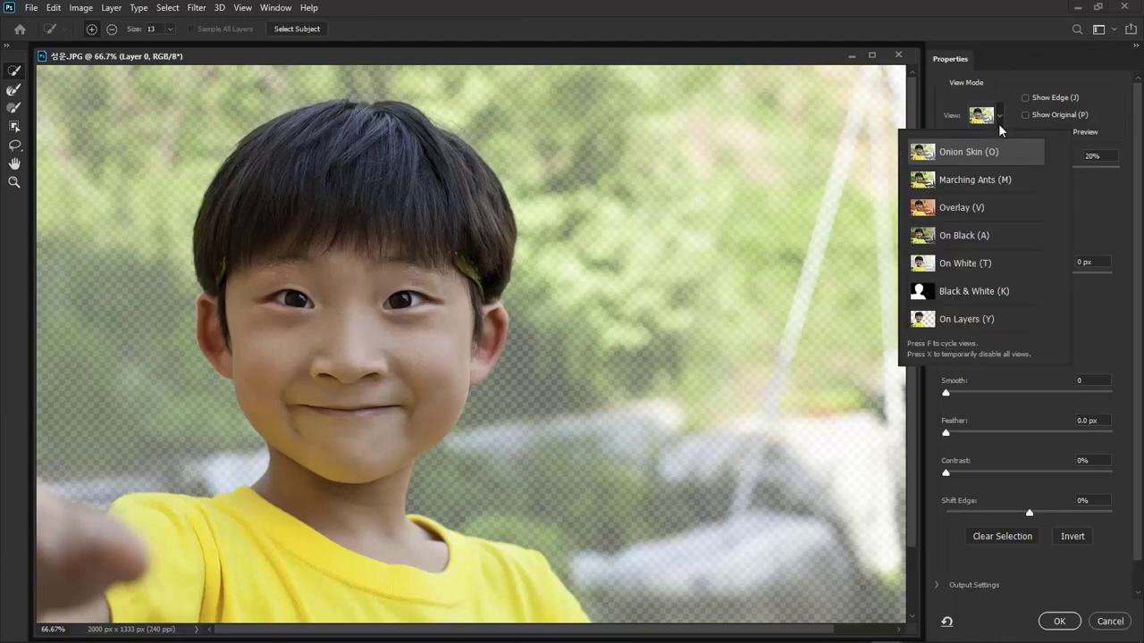
pyautogui.click(983, 322)
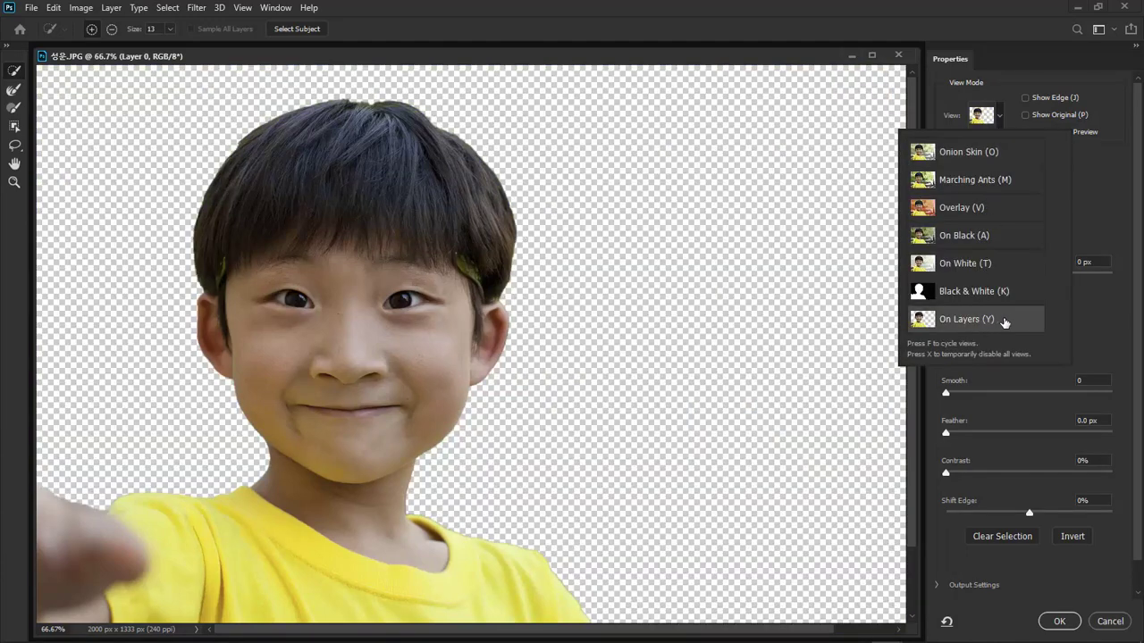
pyautogui.click(1006, 322)
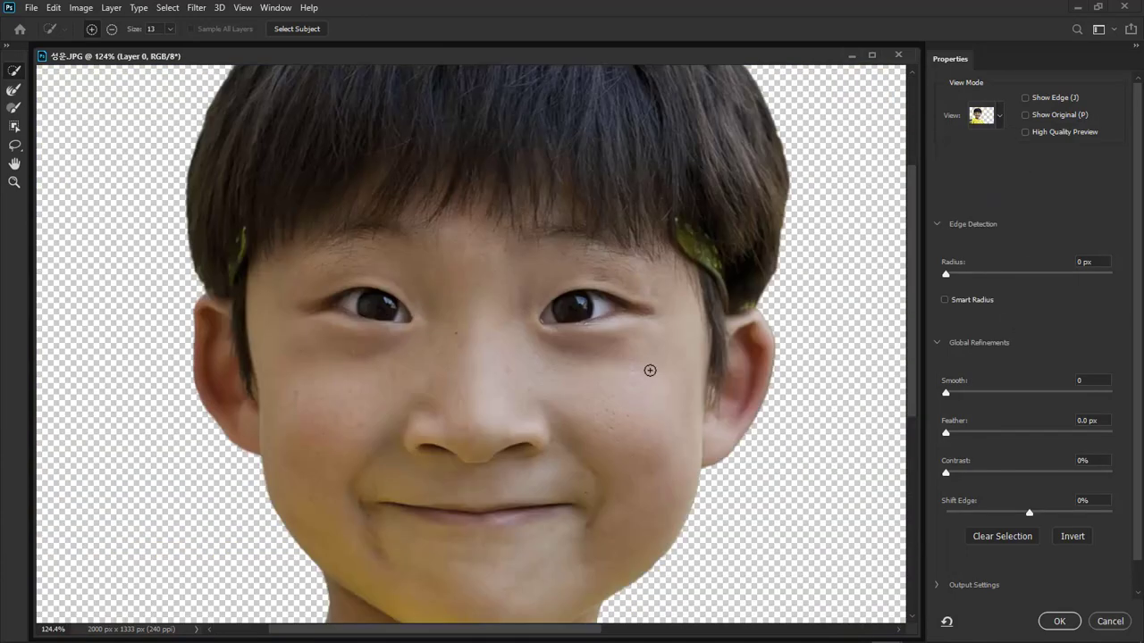
# Examine the cutout's edges around the hair, ears, neck and shirt for leftover background
pyautogui.moveTo(650, 370); pyautogui.dragTo(578, 352)
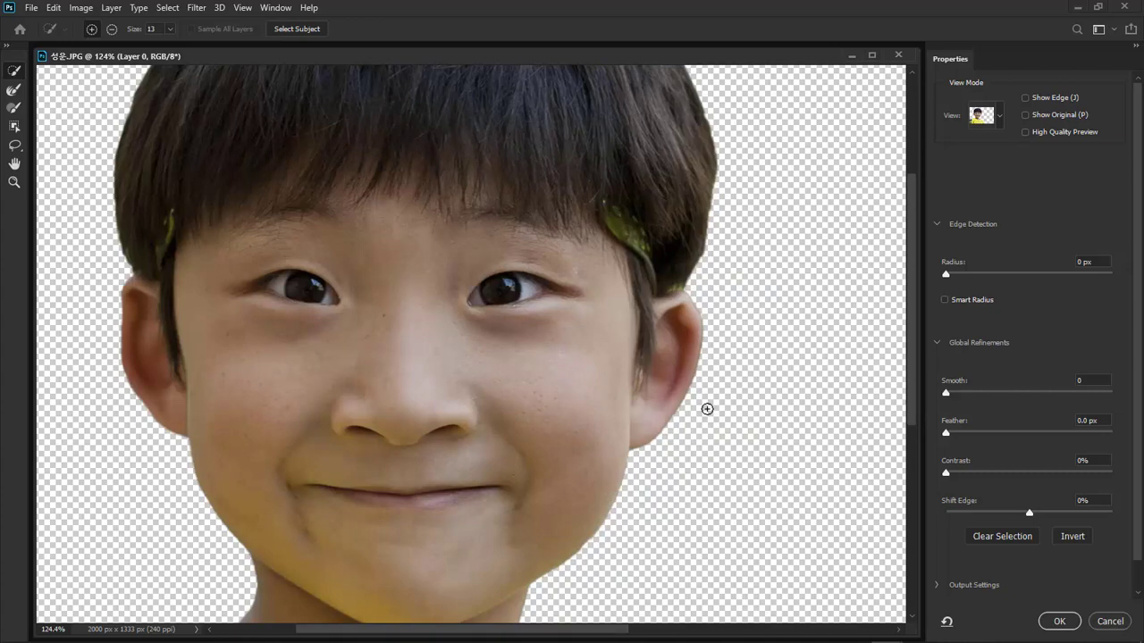
pyautogui.moveTo(705, 510); pyautogui.dragTo(650, 377)
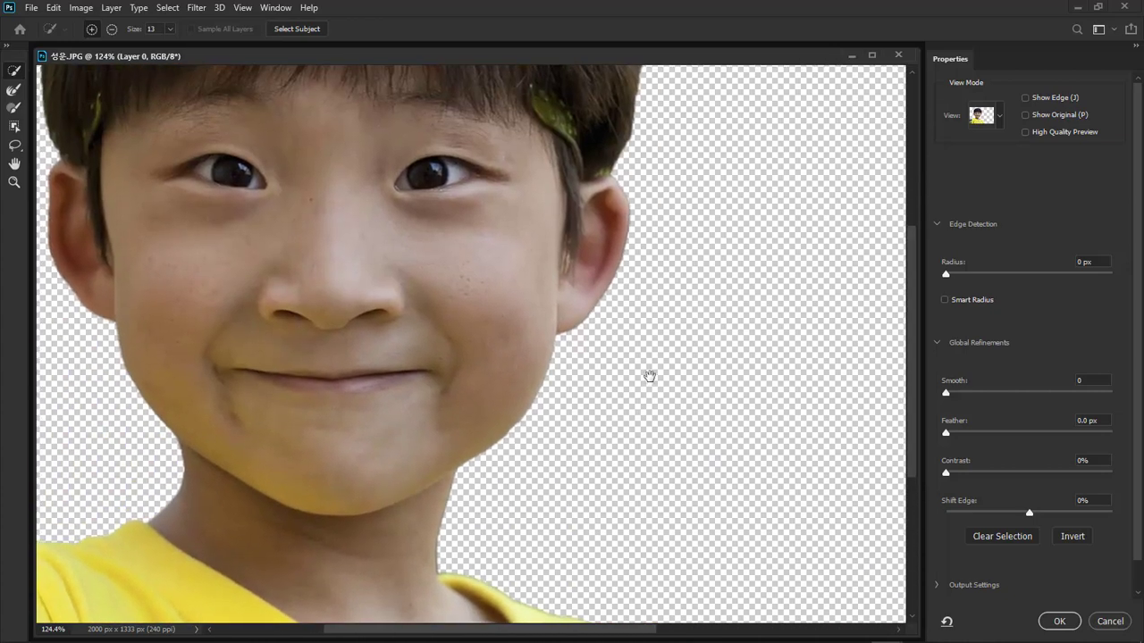
pyautogui.moveTo(628, 556); pyautogui.dragTo(616, 343)
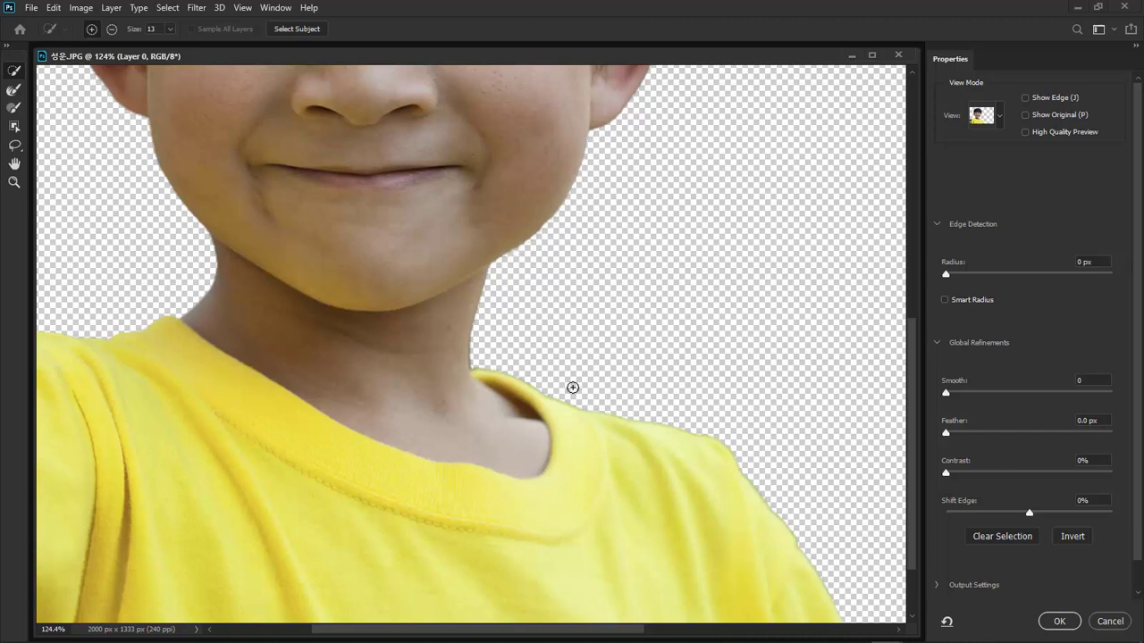
pyautogui.moveTo(671, 223); pyautogui.dragTo(658, 548)
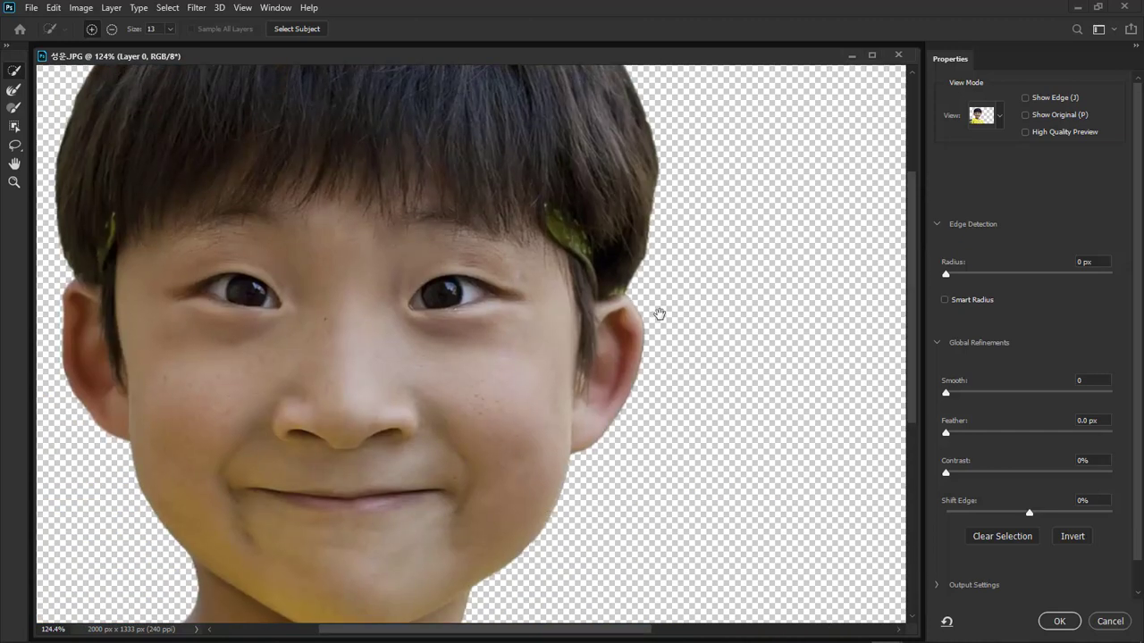
pyautogui.moveTo(652, 297); pyautogui.dragTo(728, 447)
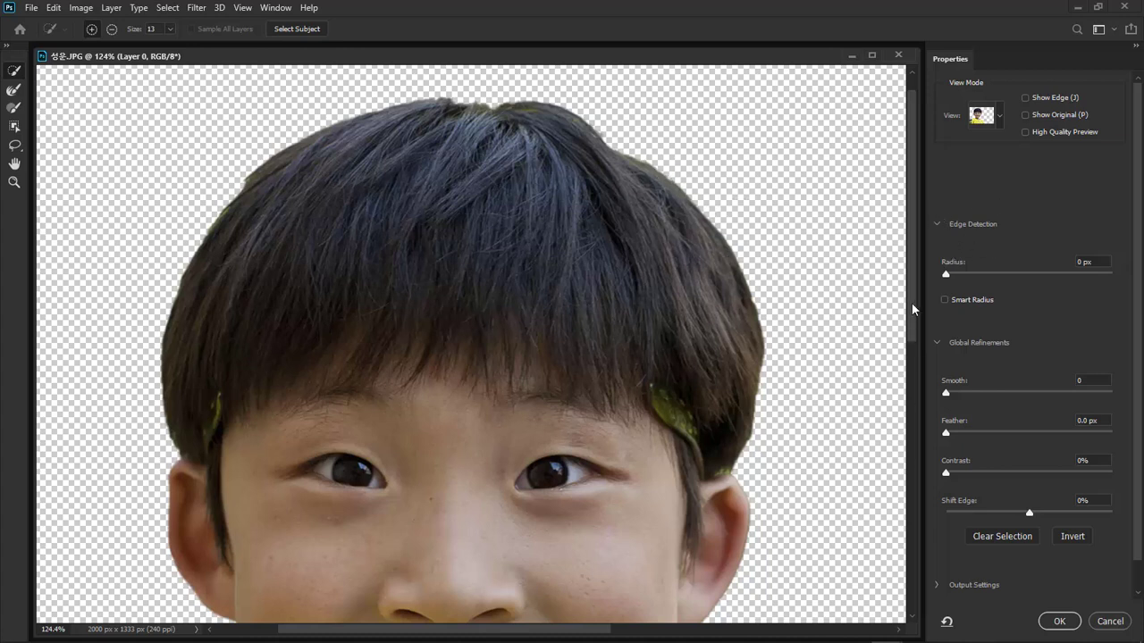
pyautogui.moveTo(911, 303); pyautogui.dragTo(911, 454)
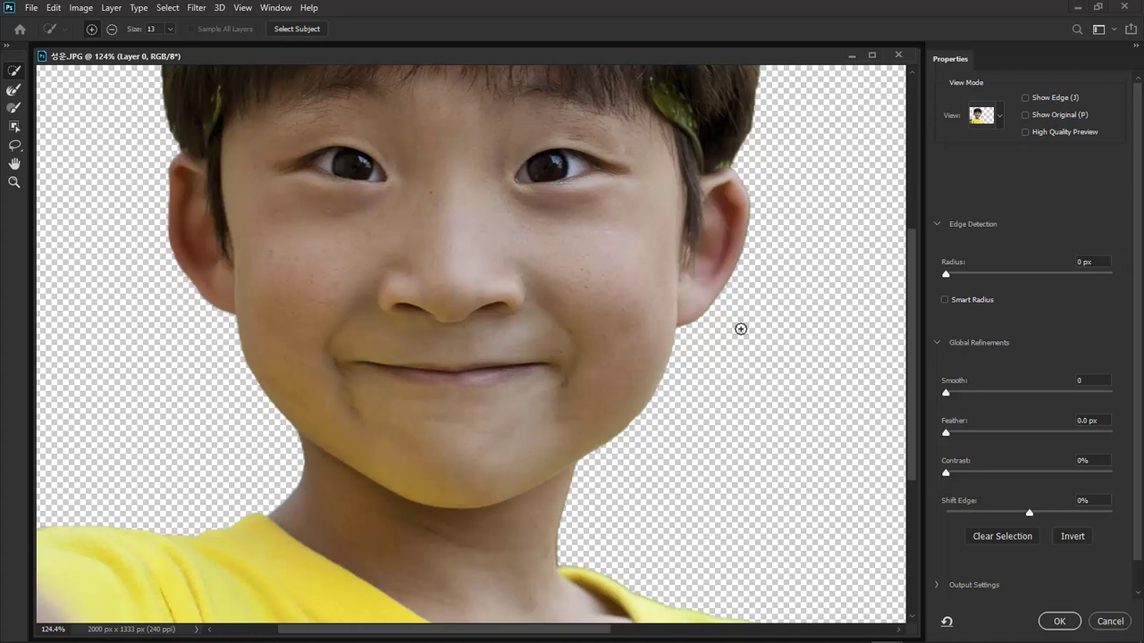
pyautogui.moveTo(914, 296); pyautogui.dragTo(908, 201)
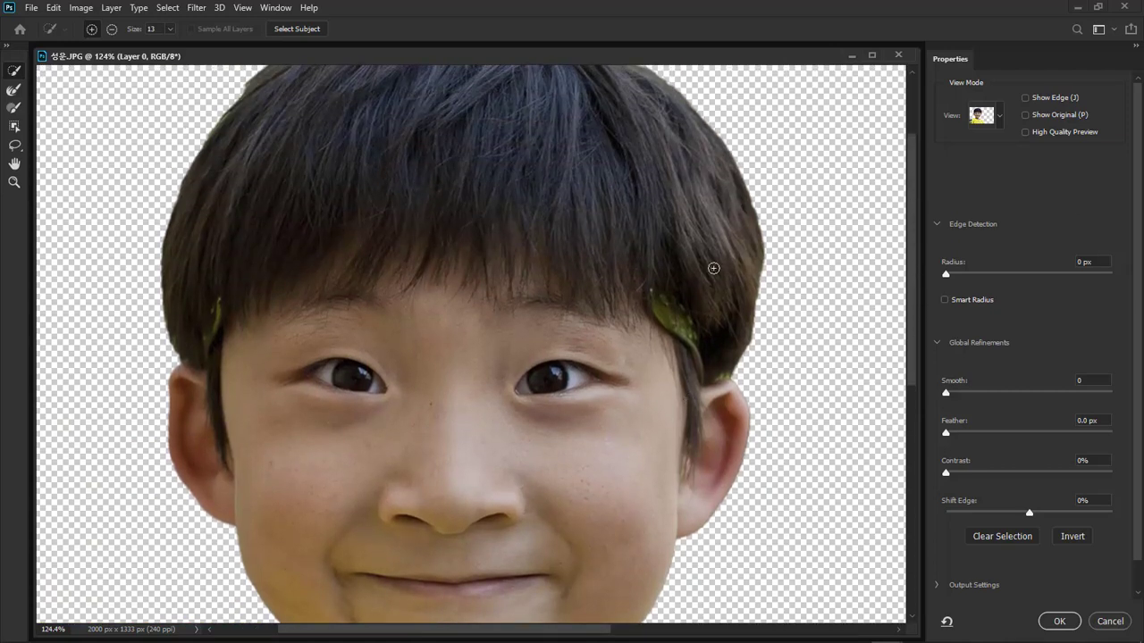
pyautogui.moveTo(915, 344); pyautogui.dragTo(912, 391)
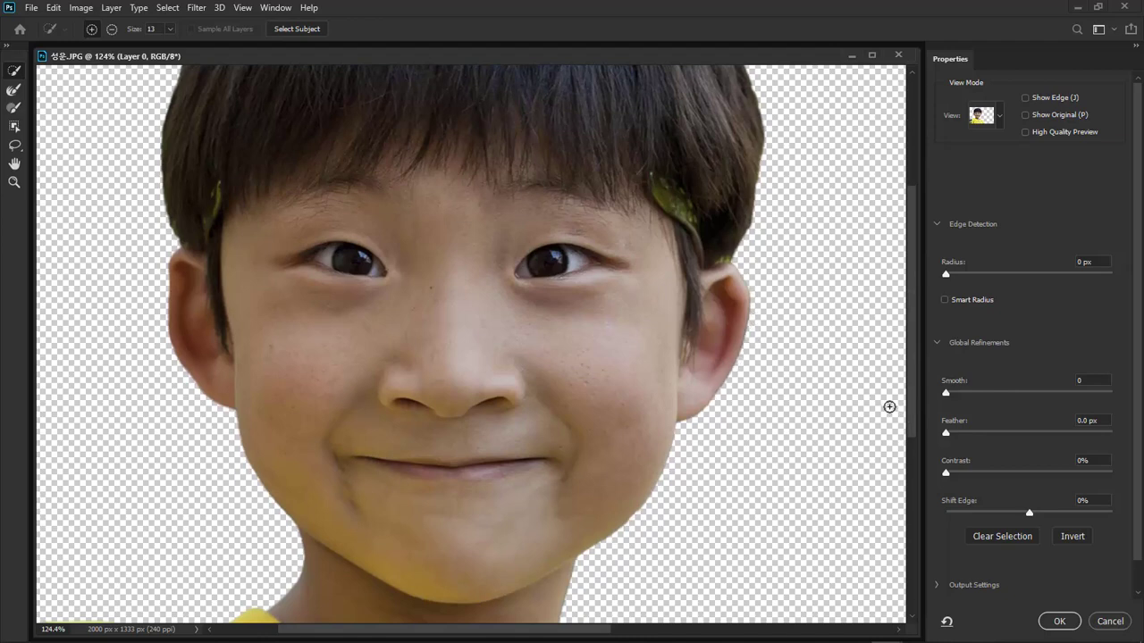
pyautogui.moveTo(913, 400); pyautogui.dragTo(910, 572)
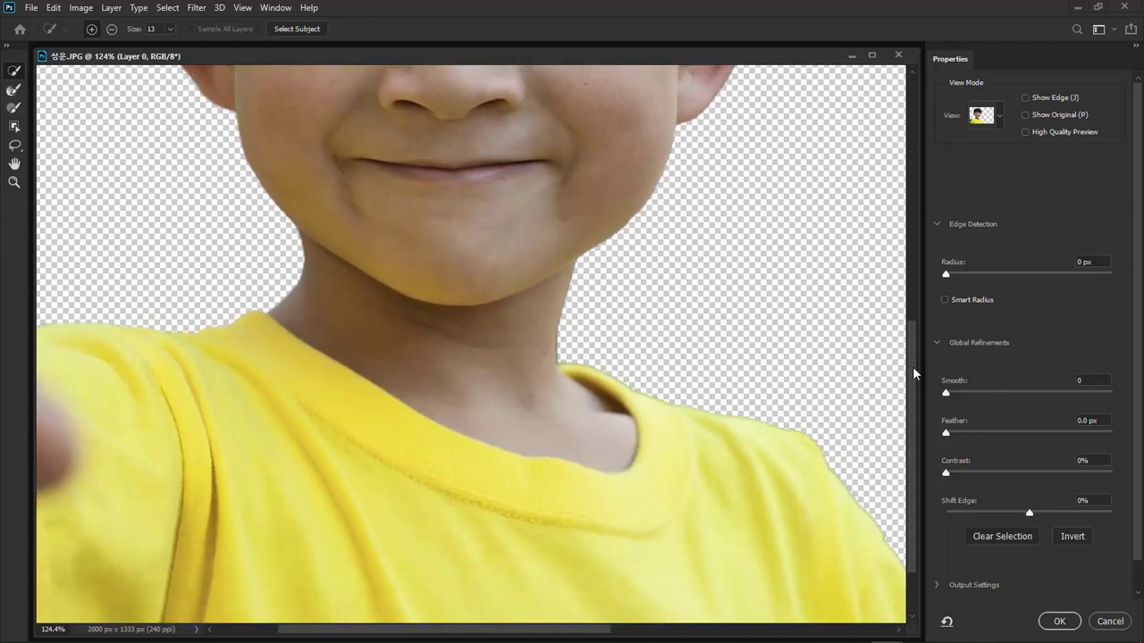
pyautogui.moveTo(913, 366); pyautogui.dragTo(912, 281)
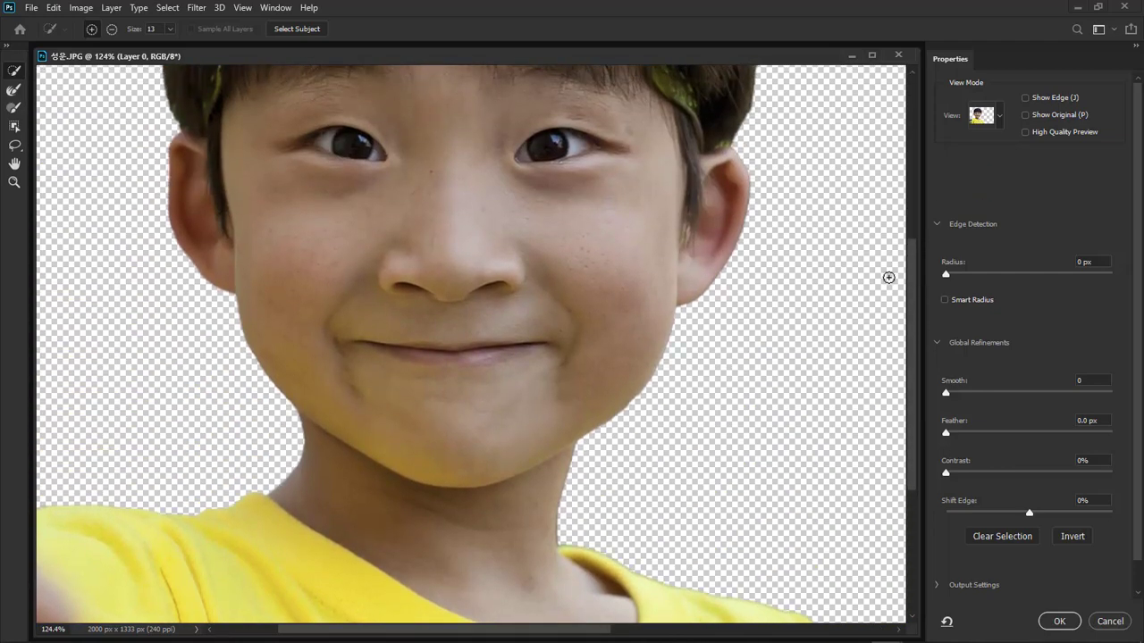
# Set Shift Edge to -100% in the global refinements to pull the selection edge inward
pyautogui.click(935, 223)
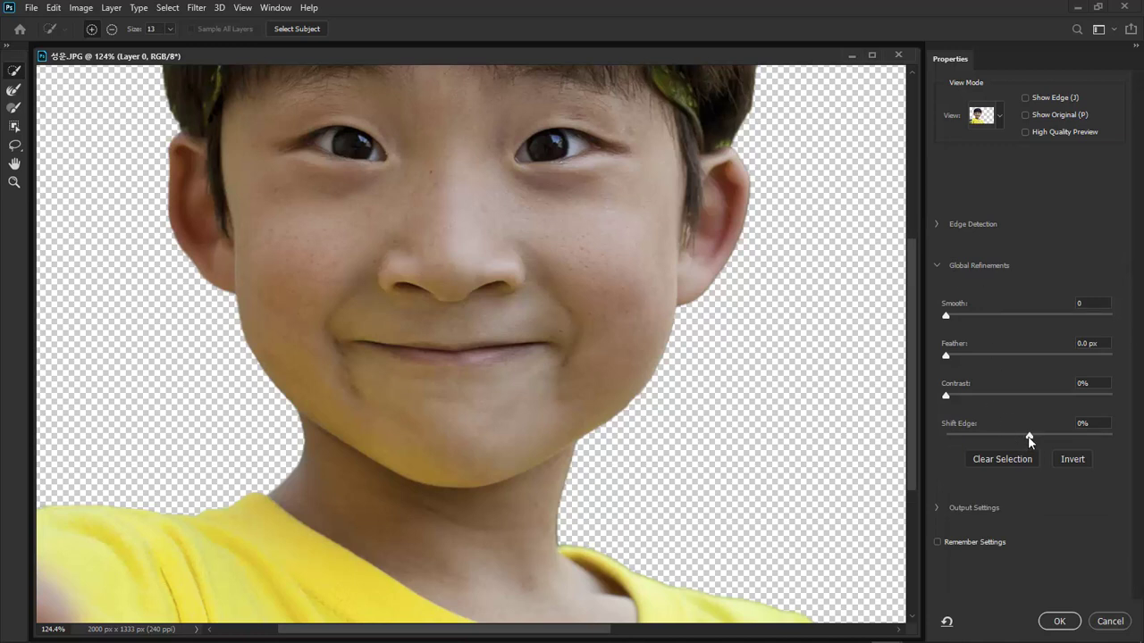
pyautogui.moveTo(1009, 437); pyautogui.dragTo(972, 437)
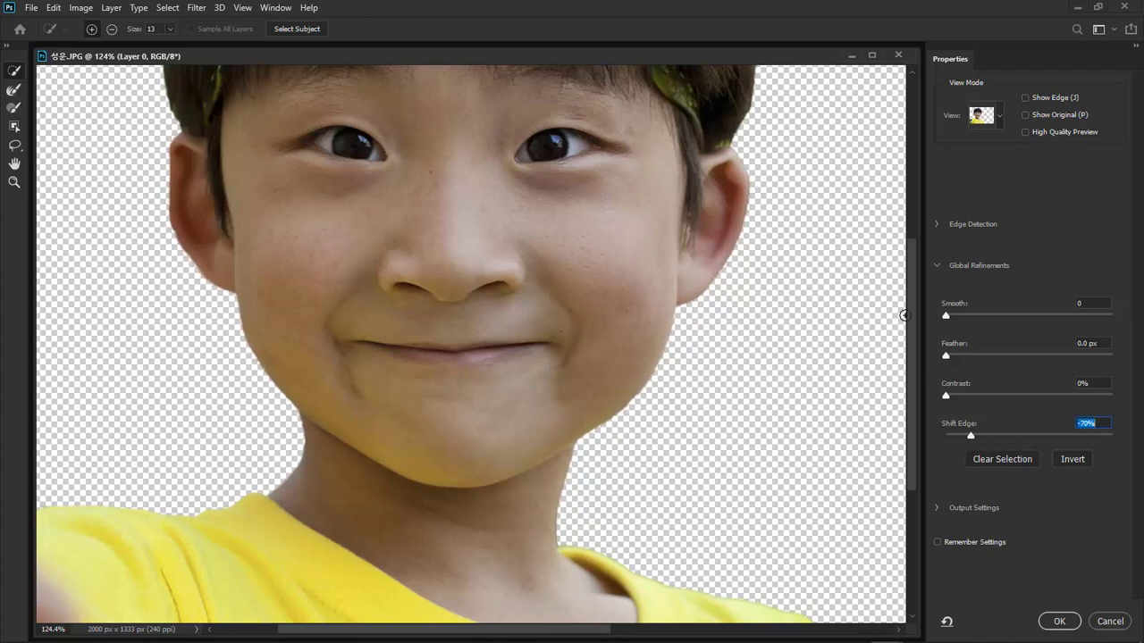
pyautogui.scroll(-5, 912, 331)
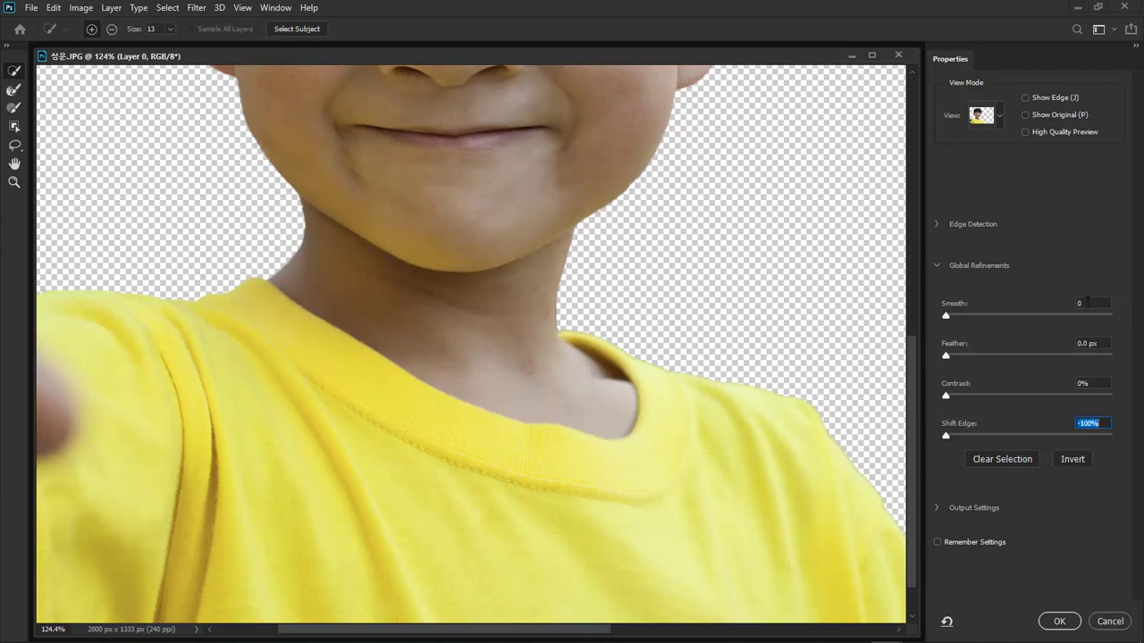
# Soften the selection outline by setting Smooth to 2 and Feather to 0.5 px
pyautogui.click(1086, 302)
pyautogui.press('Up')
pyautogui.press('Up')
pyautogui.click(1105, 344)
pyautogui.press('Up')
pyautogui.press('Up')
pyautogui.press('Up')
pyautogui.press('Up')
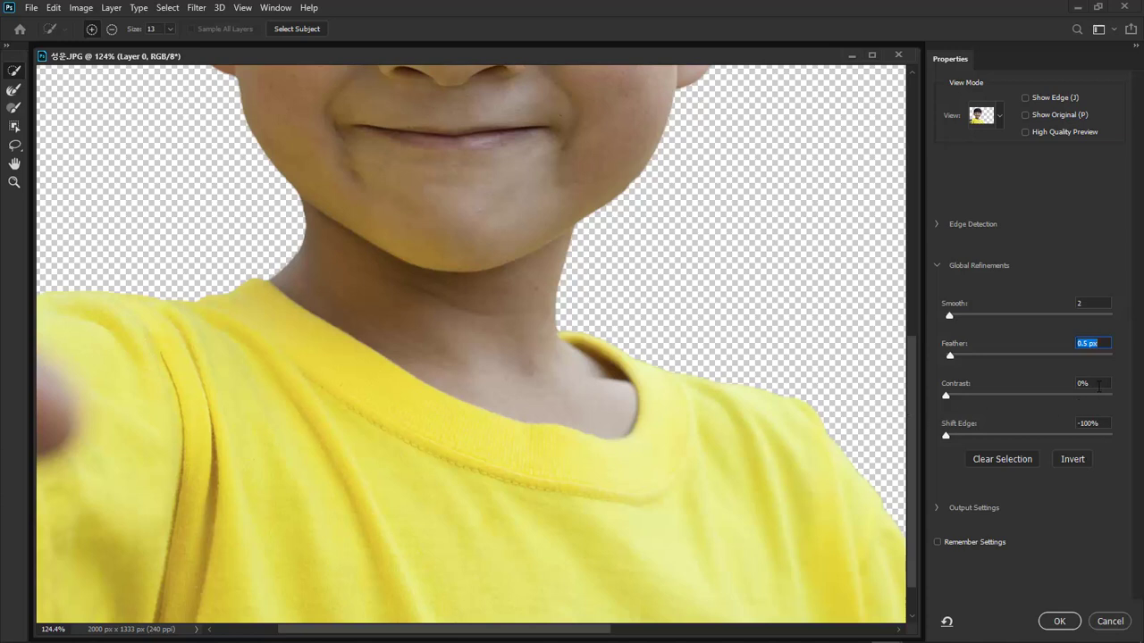
# Set the selection edge's Contrast to 3%
pyautogui.click(1098, 387)
pyautogui.press('Up')
pyautogui.press('Up')
pyautogui.press('Up')
# Inspect the refined cutout edges at 200% around the ears, neck, shoulders and hand
pyautogui.scroll(5, 915, 409)
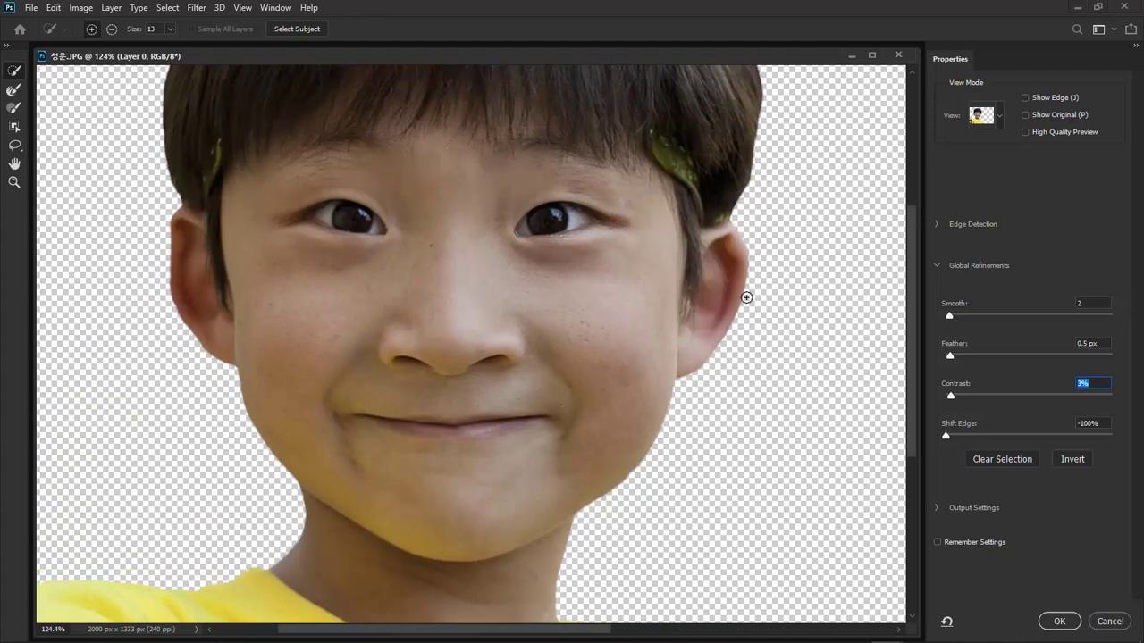
pyautogui.hotkey('ctrl', '+')
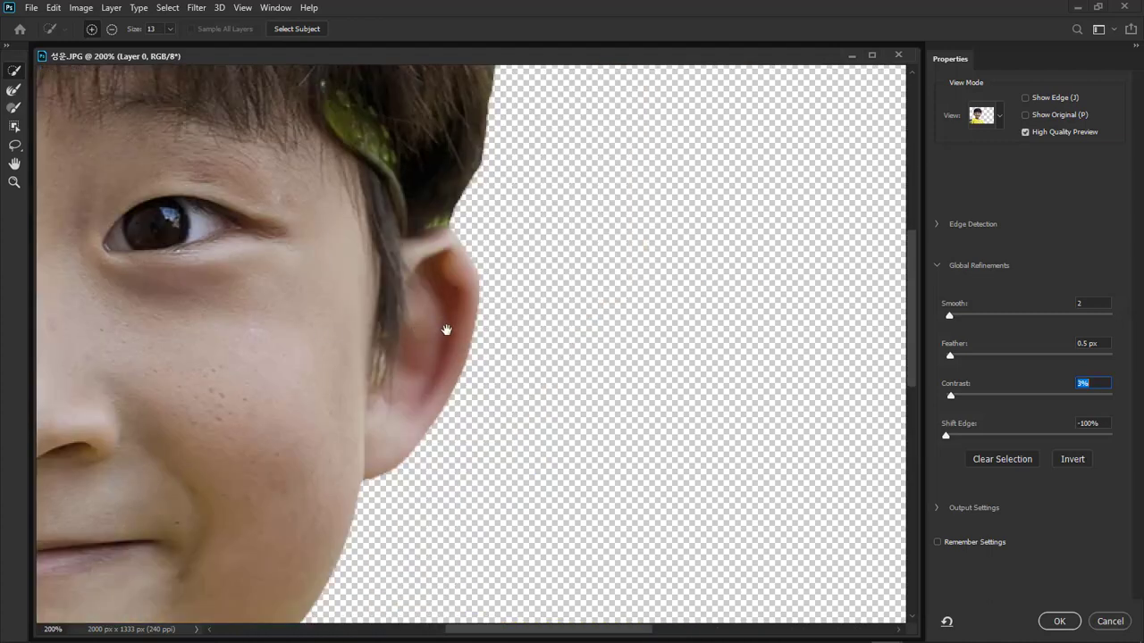
pyautogui.moveTo(447, 330); pyautogui.dragTo(561, 219)
pyautogui.scroll(-6, 544, 298)
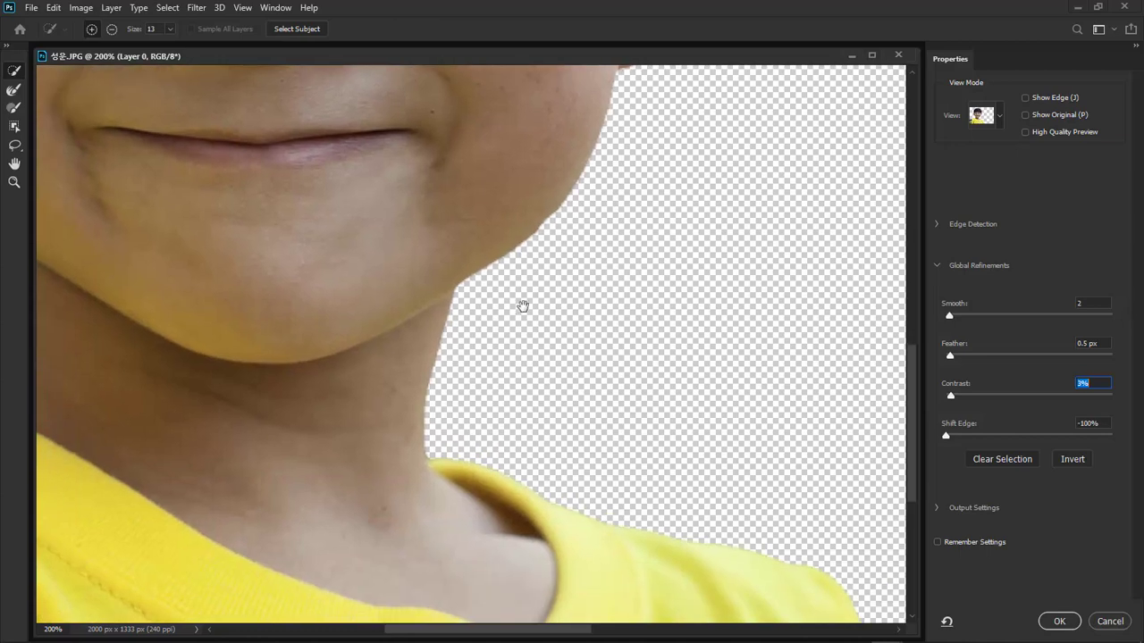
pyautogui.scroll(-3, 434, 289)
pyautogui.hscroll(4, 753, 378)
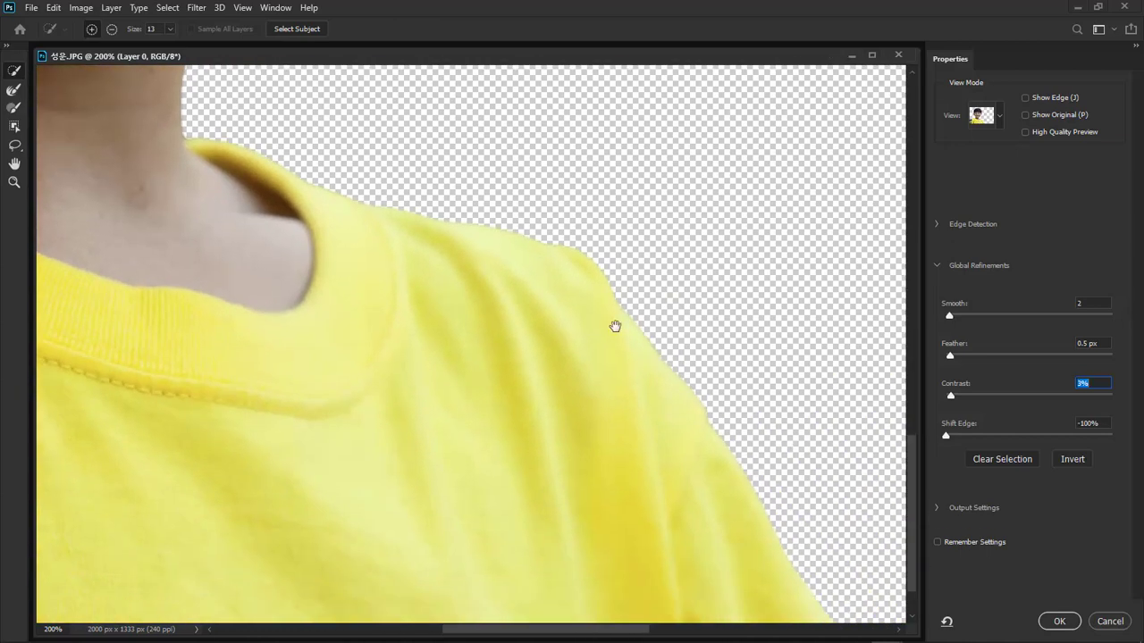
pyautogui.scroll(3, 453, 324)
pyautogui.hscroll(-2, 453, 325)
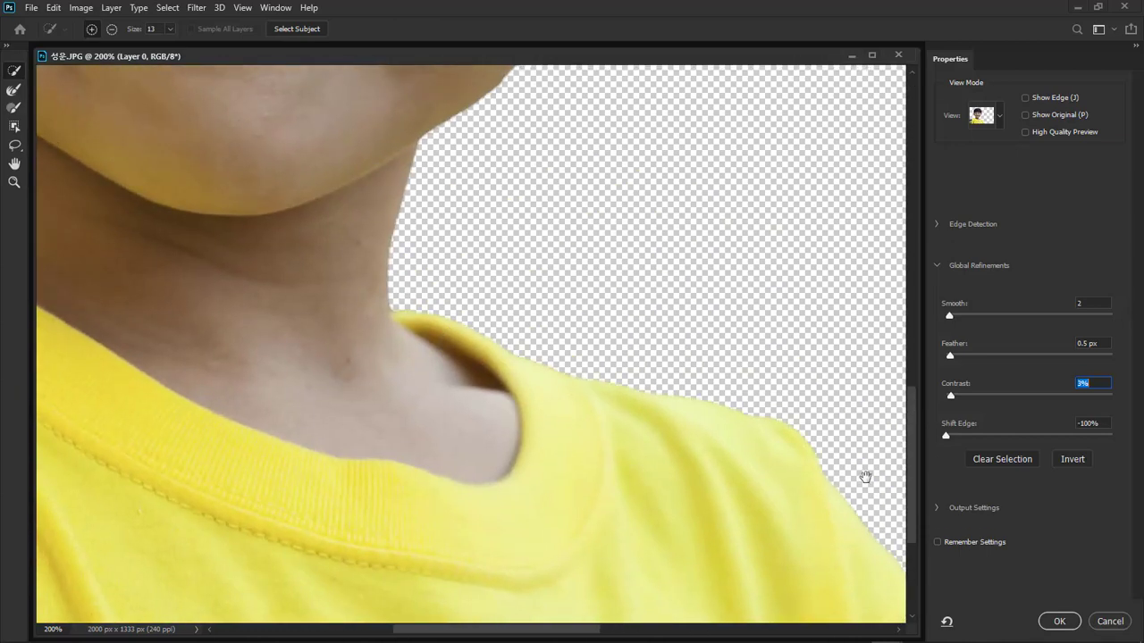
pyautogui.hscroll(-2, 604, 331)
pyautogui.moveTo(164, 379); pyautogui.dragTo(614, 554)
pyautogui.moveTo(227, 421); pyautogui.dragTo(418, 426)
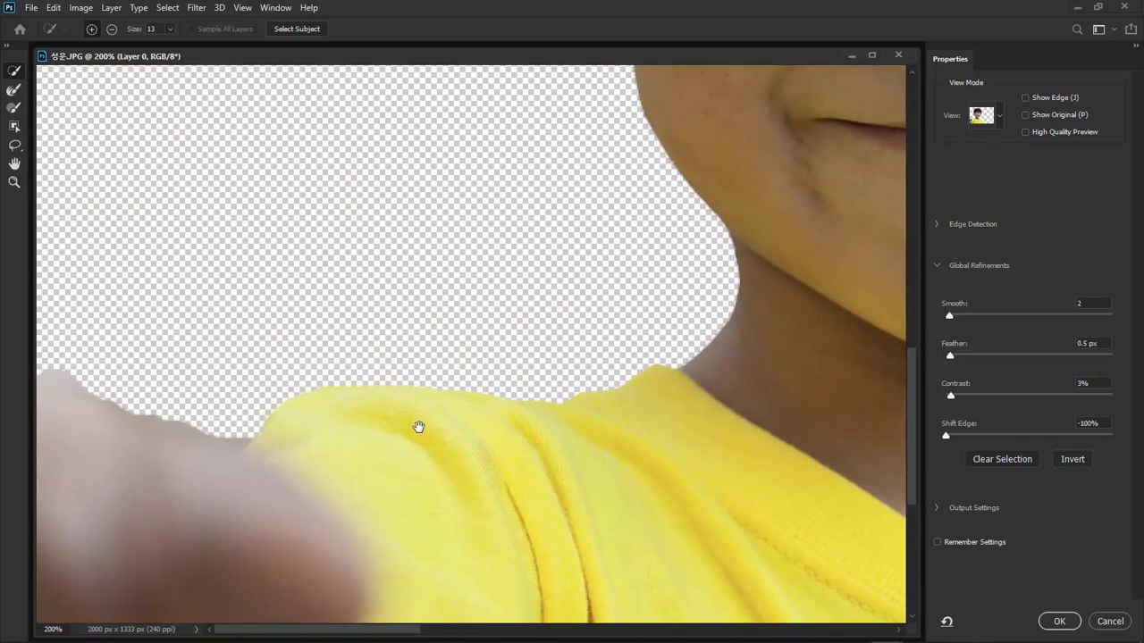
pyautogui.scroll(3, 367, 351)
pyautogui.scroll(3, 384, 531)
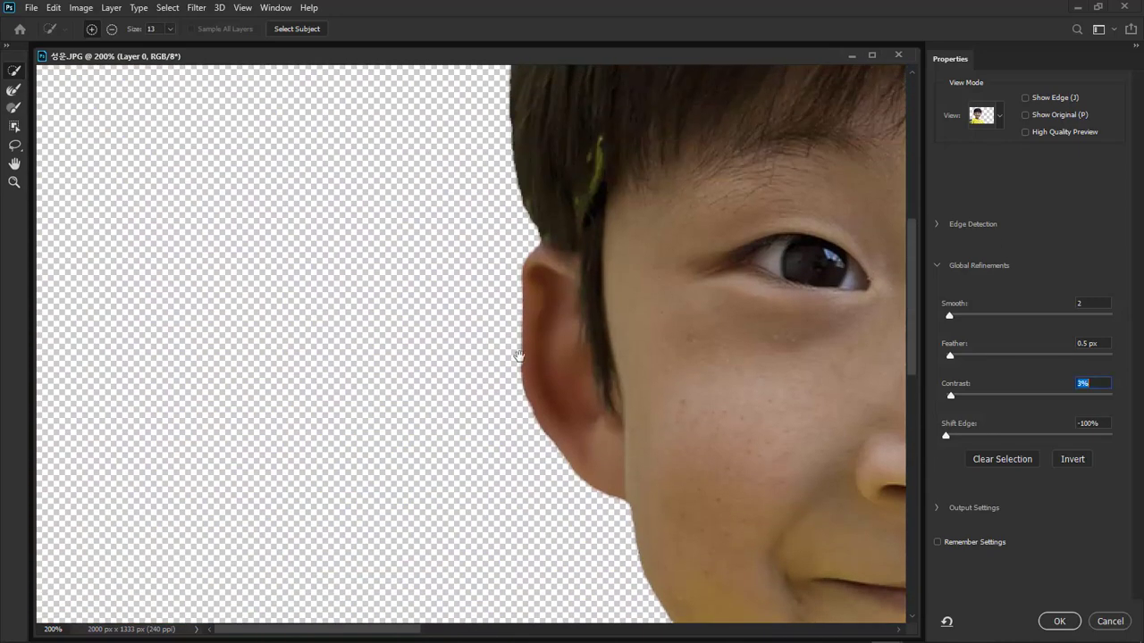
pyautogui.scroll(-6, 479, 398)
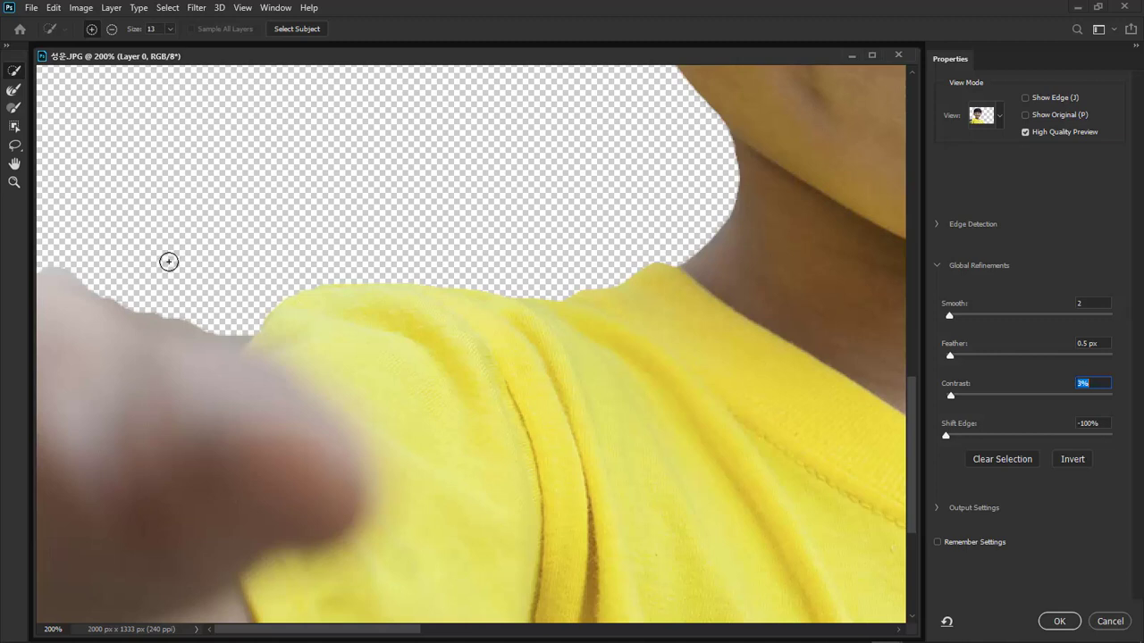
# Subtract the uneven fringe above the outstretched arm, up to the shoulder, using a 20 px Brush with reduced hardness
pyautogui.click(13, 111)
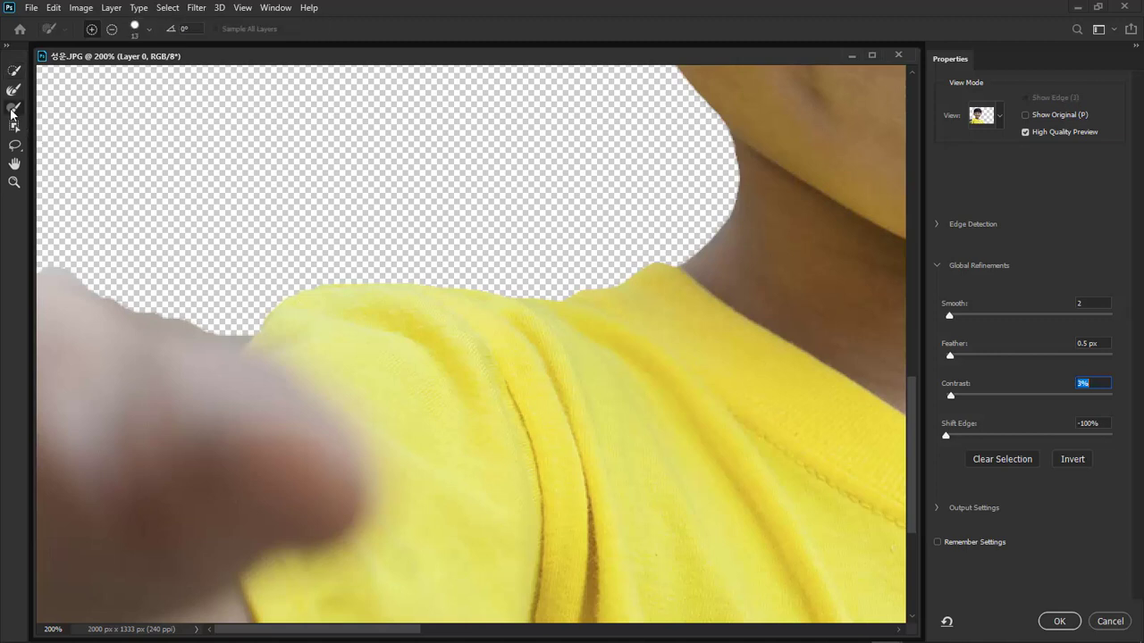
pyautogui.press(']')
pyautogui.press(']')
pyautogui.click(113, 34)
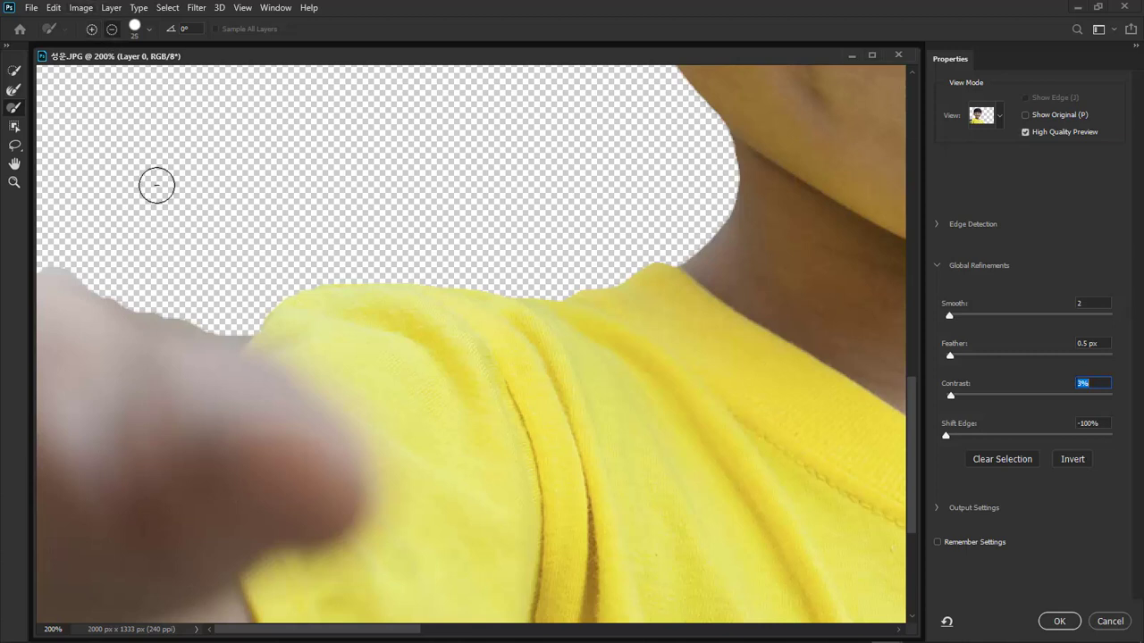
pyautogui.rightClick(219, 293)
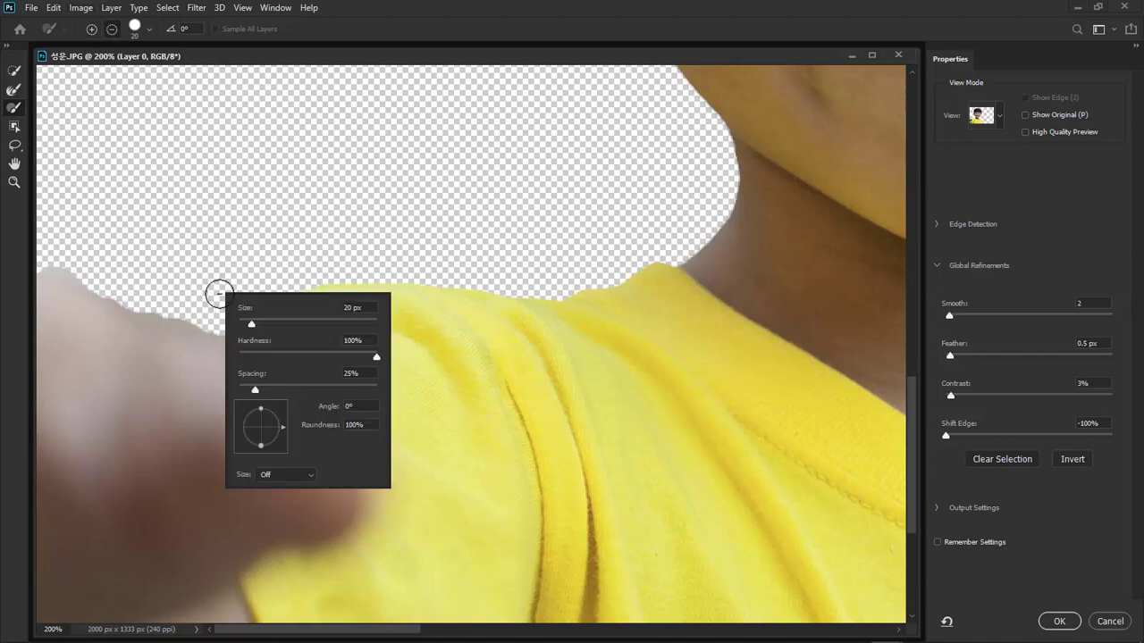
pyautogui.click(307, 357)
pyautogui.click(293, 59)
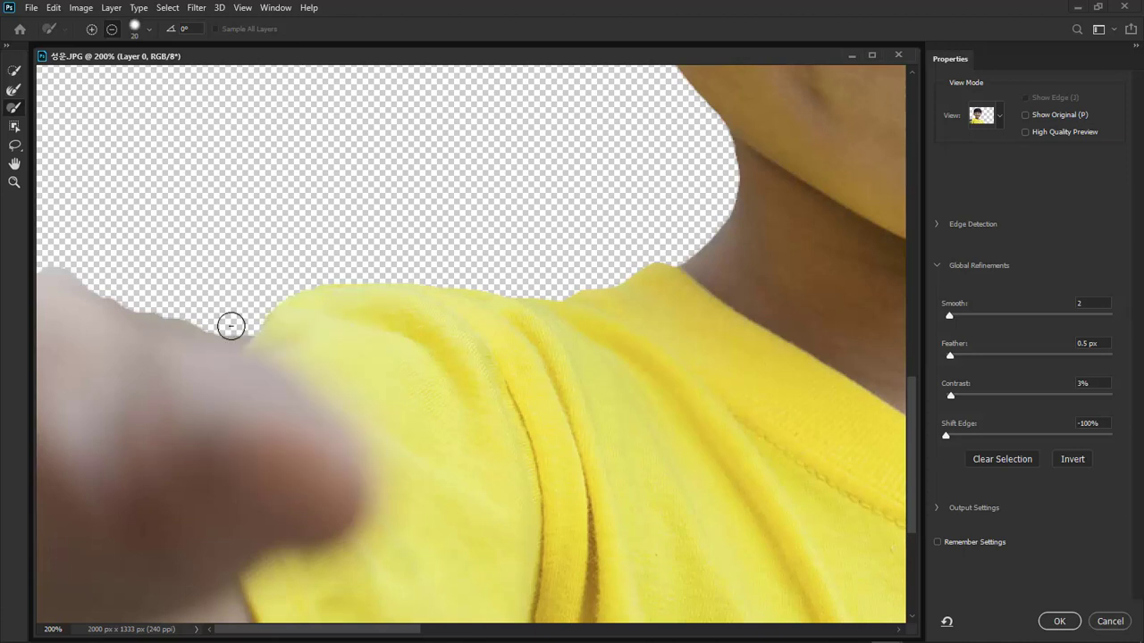
pyautogui.moveTo(238, 330)
pyautogui.mouseDown()
pyautogui.moveTo(129, 292)
pyautogui.moveTo(228, 323)
pyautogui.moveTo(33, 250)
pyautogui.mouseUp()
# Reduce the subtracting brush to 9 px and check the cutout edges along the collar, shoulder, sleeve, jaw and hair
pyautogui.press(']')
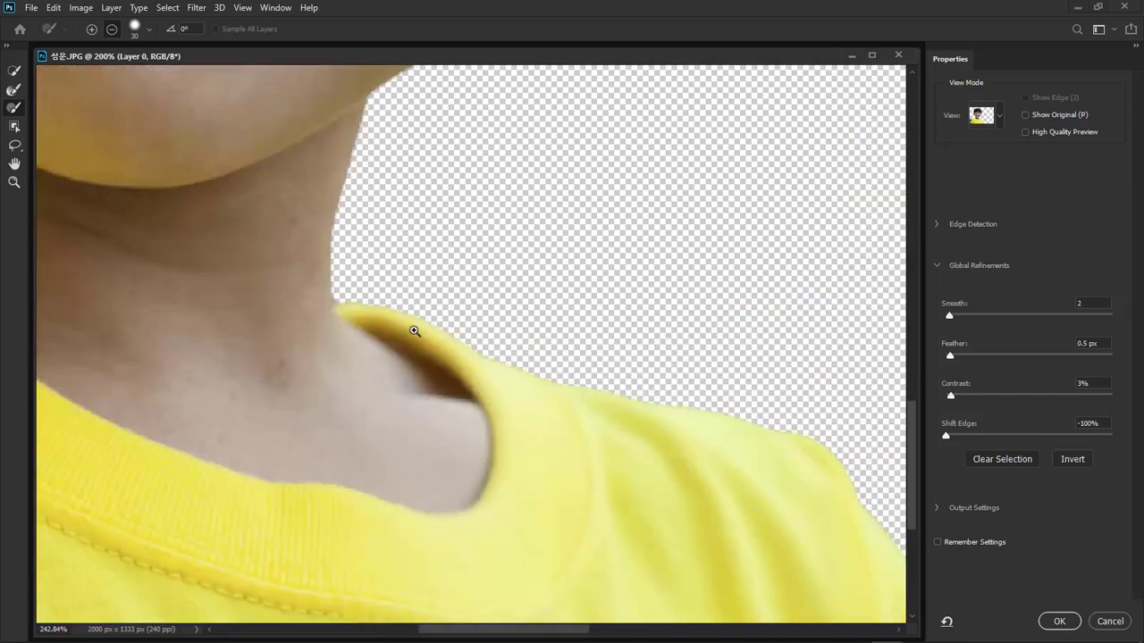
pyautogui.moveTo(414, 330); pyautogui.dragTo(412, 332)
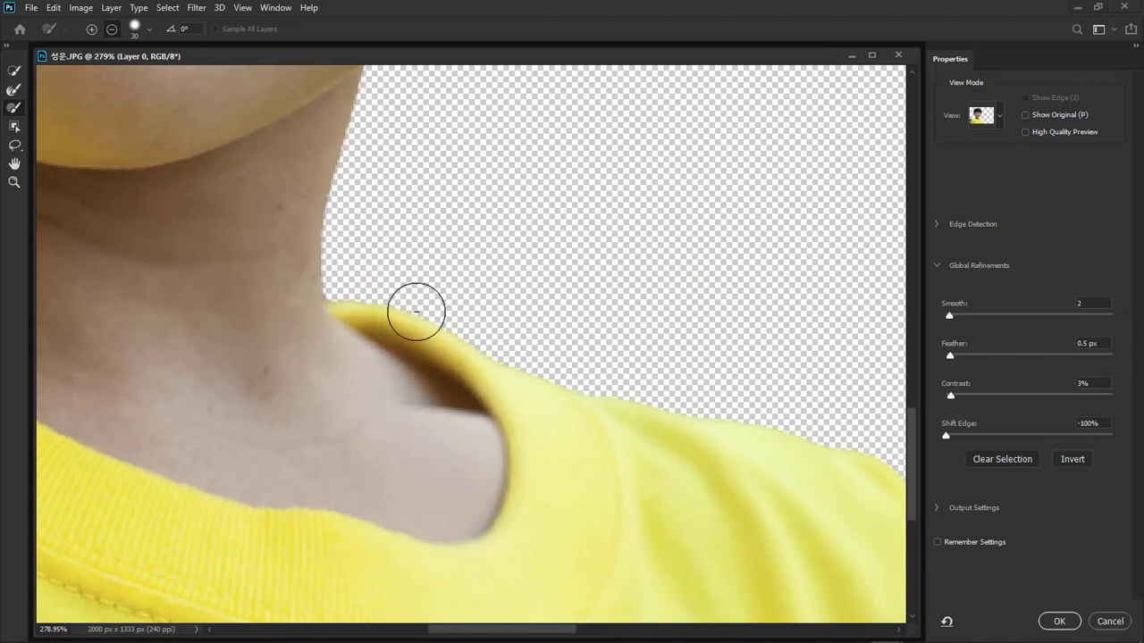
pyautogui.press('[')
pyautogui.press('[')
pyautogui.press('[')
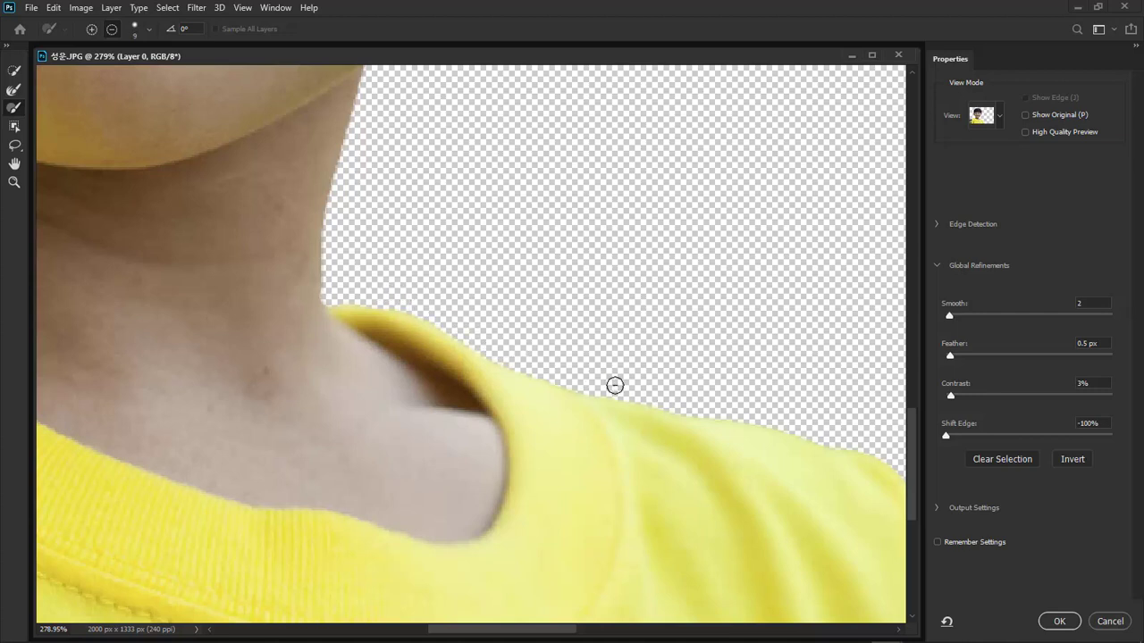
pyautogui.moveTo(673, 342); pyautogui.dragTo(521, 262)
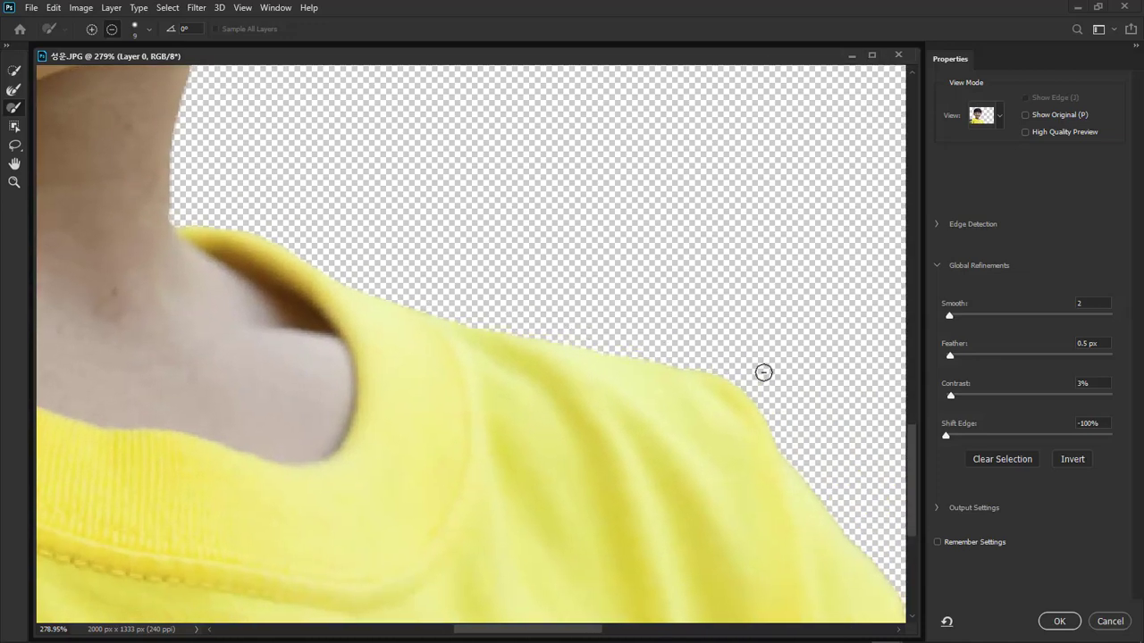
pyautogui.moveTo(737, 368); pyautogui.dragTo(563, 278)
pyautogui.moveTo(568, 402); pyautogui.dragTo(457, 145)
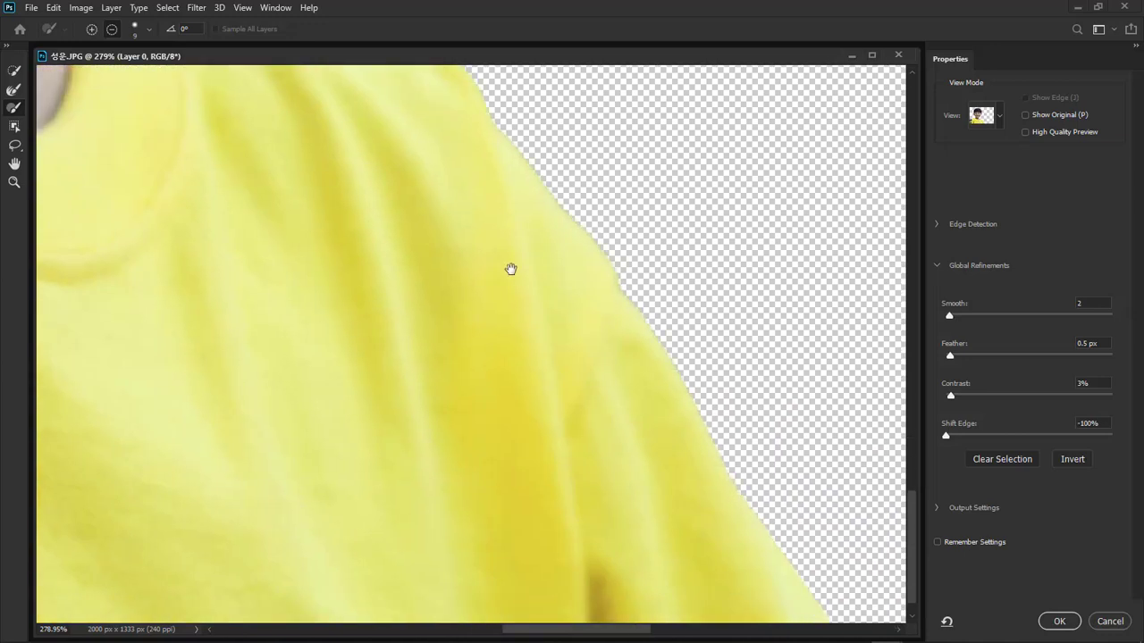
pyautogui.moveTo(582, 378); pyautogui.dragTo(492, 340)
pyautogui.moveTo(205, 116); pyautogui.dragTo(461, 451)
pyautogui.moveTo(202, 185); pyautogui.dragTo(554, 546)
pyautogui.moveTo(295, 240); pyautogui.dragTo(751, 399)
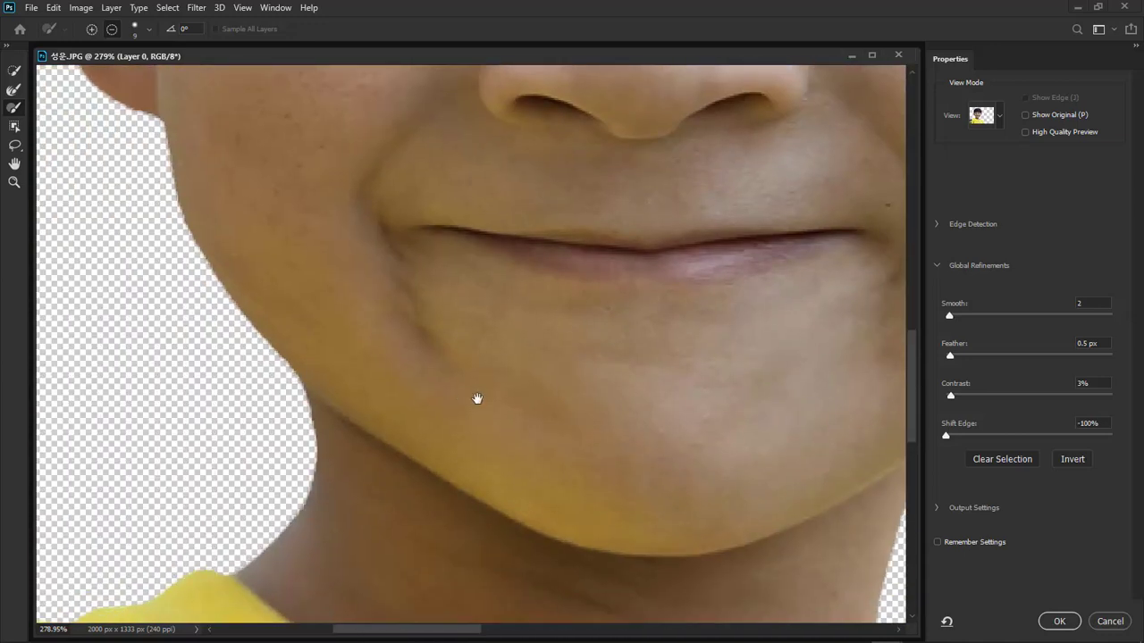
pyautogui.moveTo(477, 398); pyautogui.dragTo(546, 403)
pyautogui.moveTo(791, 408); pyautogui.dragTo(358, 348)
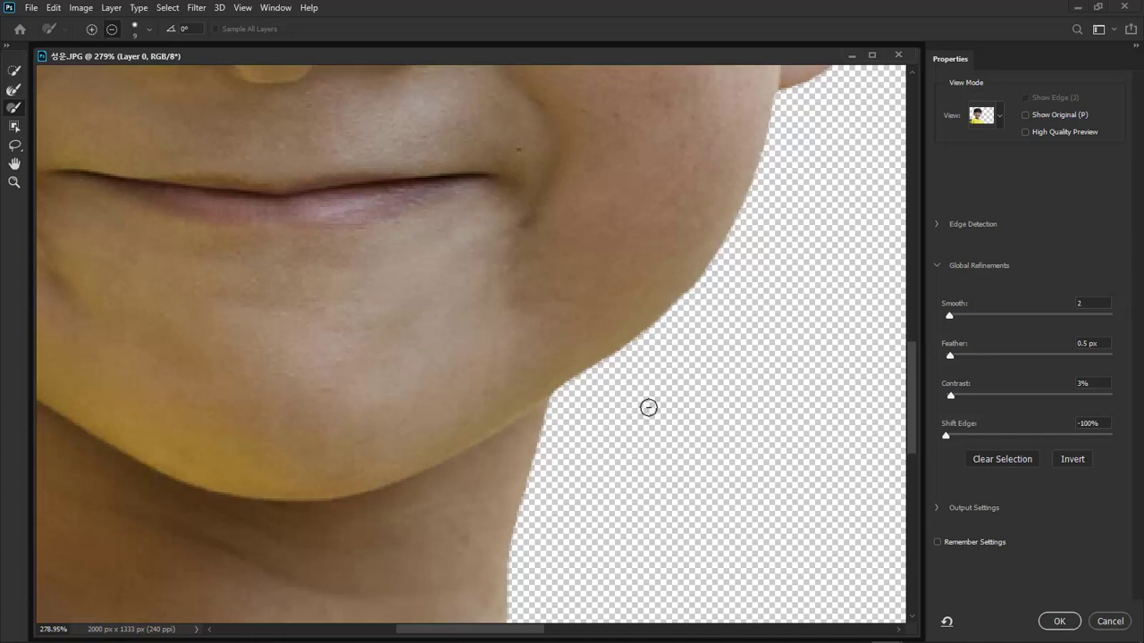
pyautogui.hotkey('ctrl', '1')
pyautogui.moveTo(546, 239); pyautogui.dragTo(644, 450)
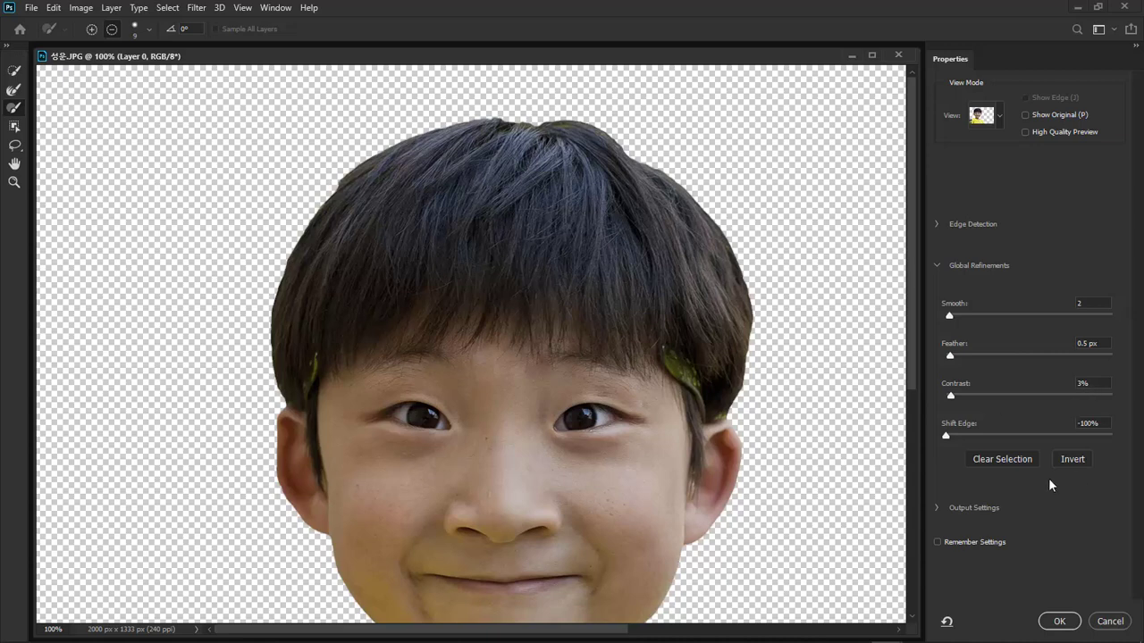
# Output the refined selection as a New Layer with Layer Mask and apply it
pyautogui.click(937, 507)
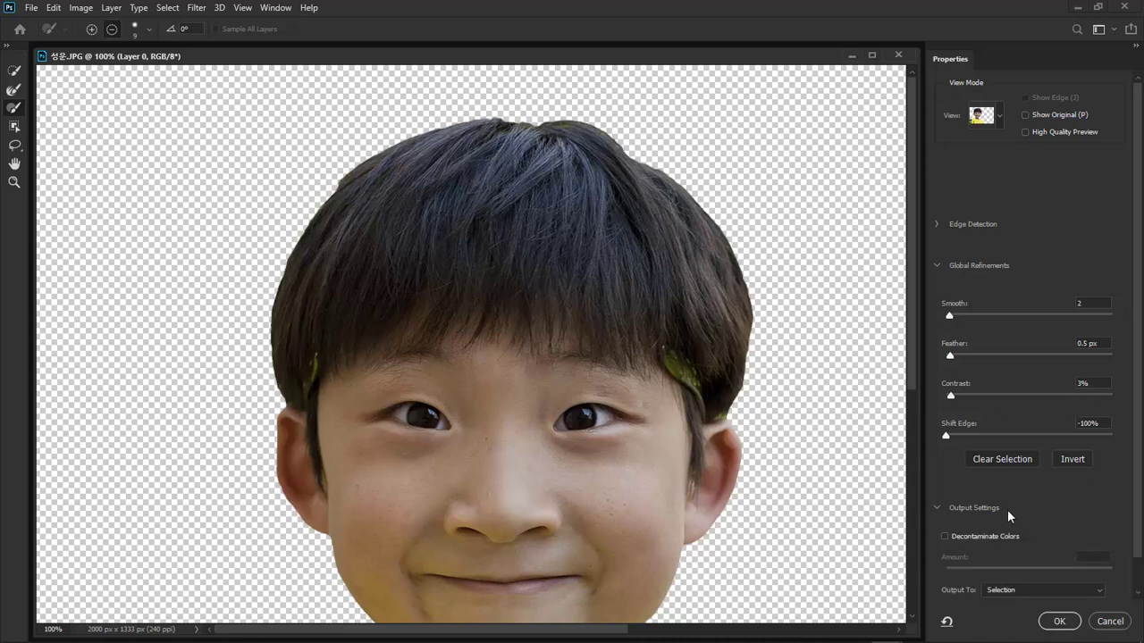
pyautogui.scroll(-2, 1135, 504)
pyautogui.click(1065, 557)
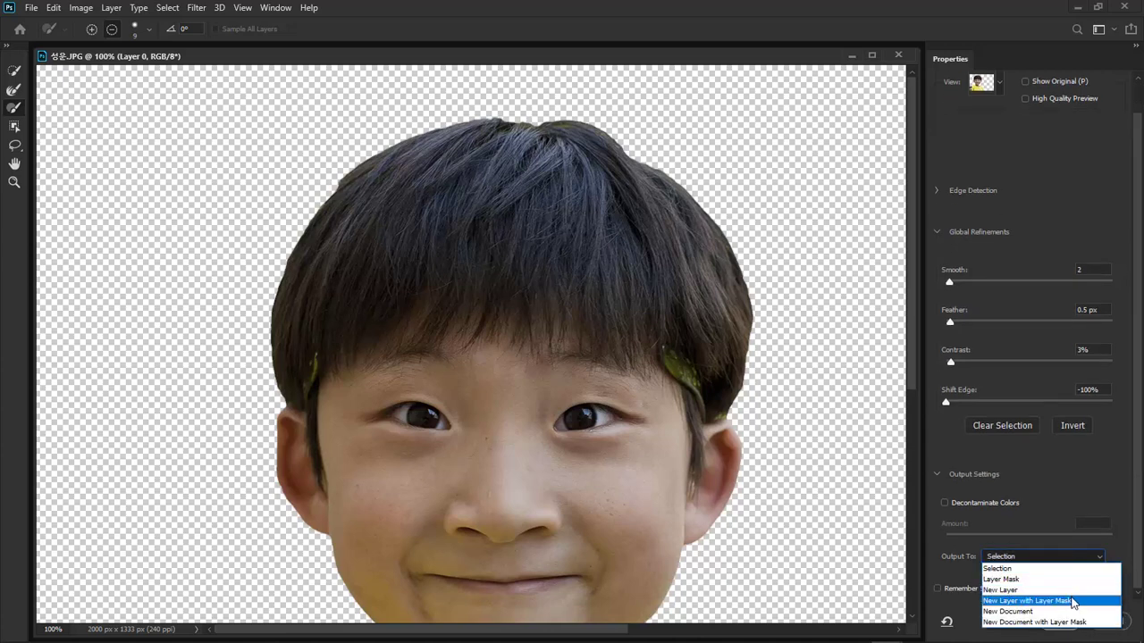
pyautogui.click(1073, 601)
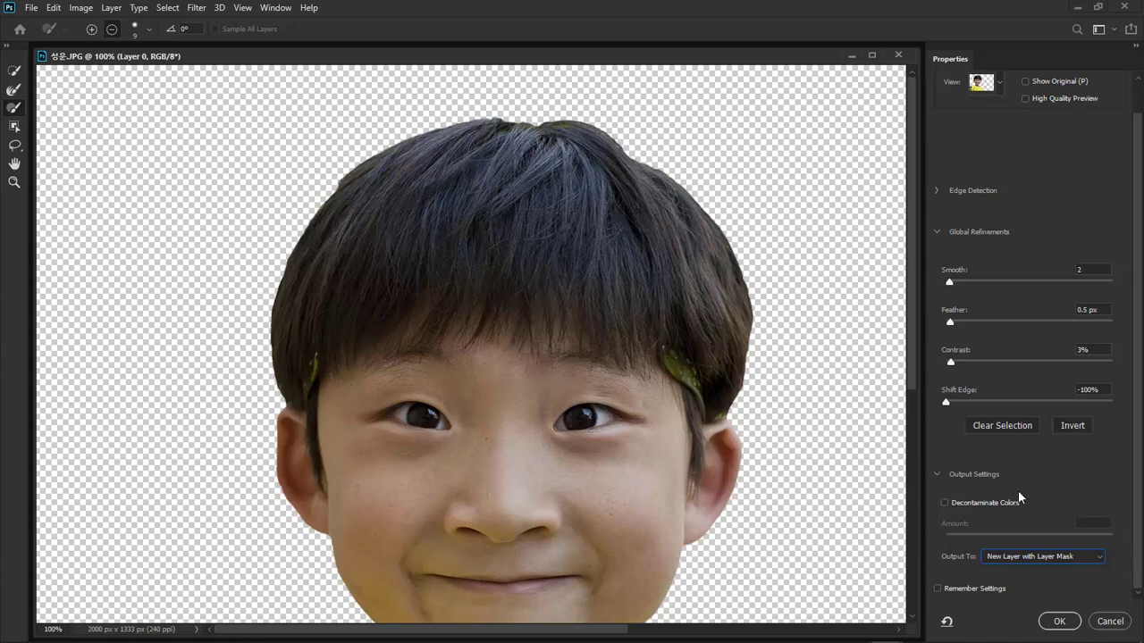
pyautogui.click(1065, 624)
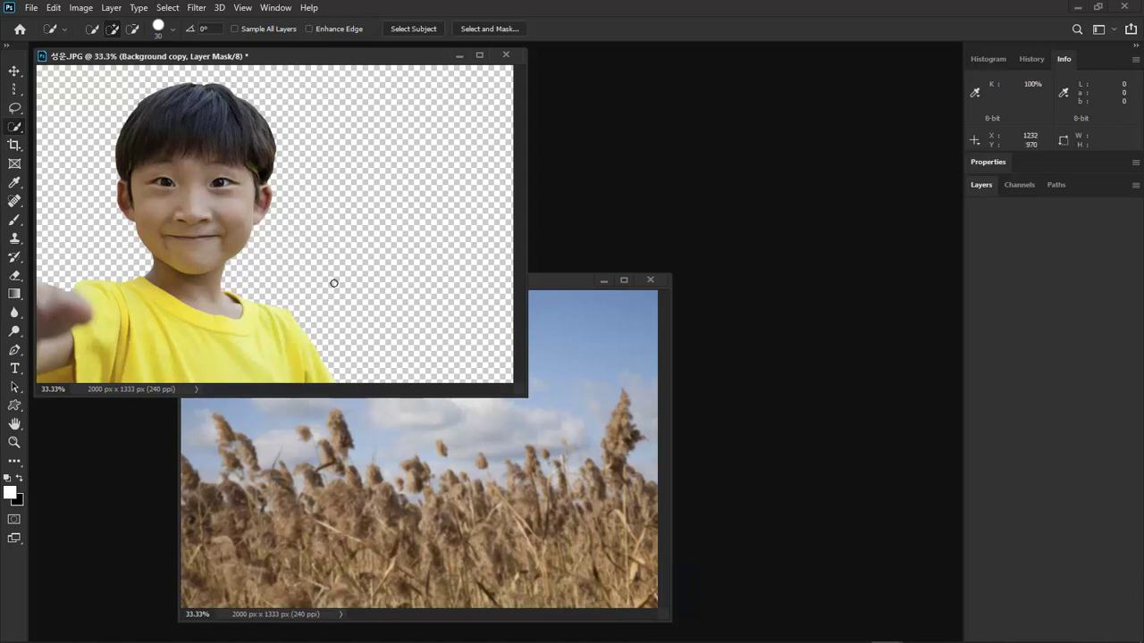
# Move and enlarge the portrait's document window, and show its layer list
pyautogui.moveTo(319, 58); pyautogui.dragTo(336, 60)
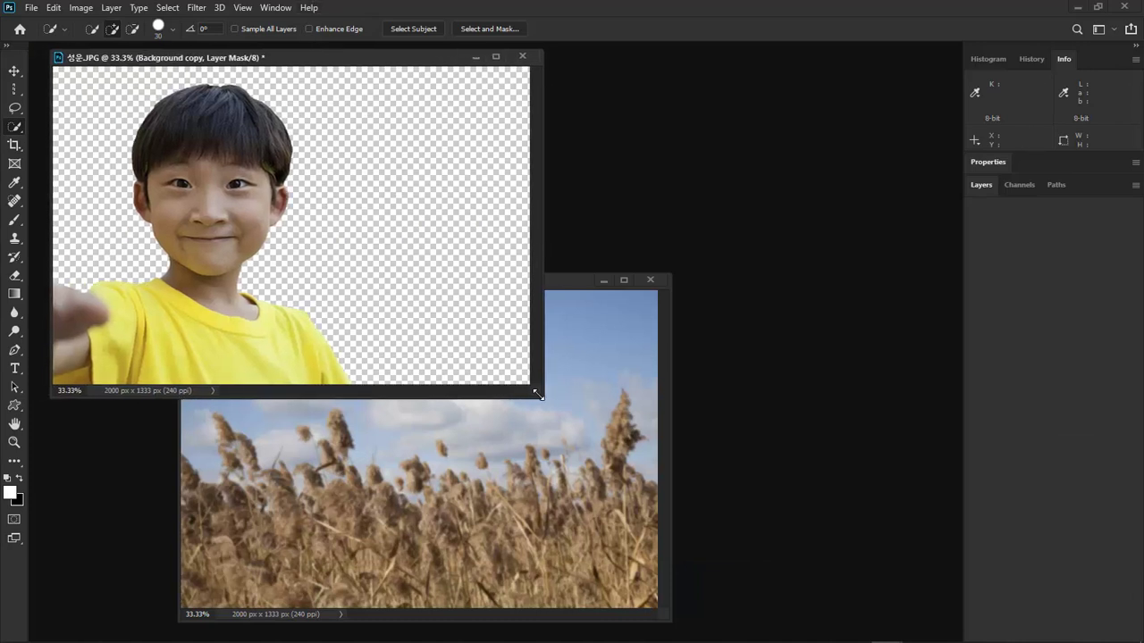
pyautogui.moveTo(537, 395); pyautogui.dragTo(666, 503)
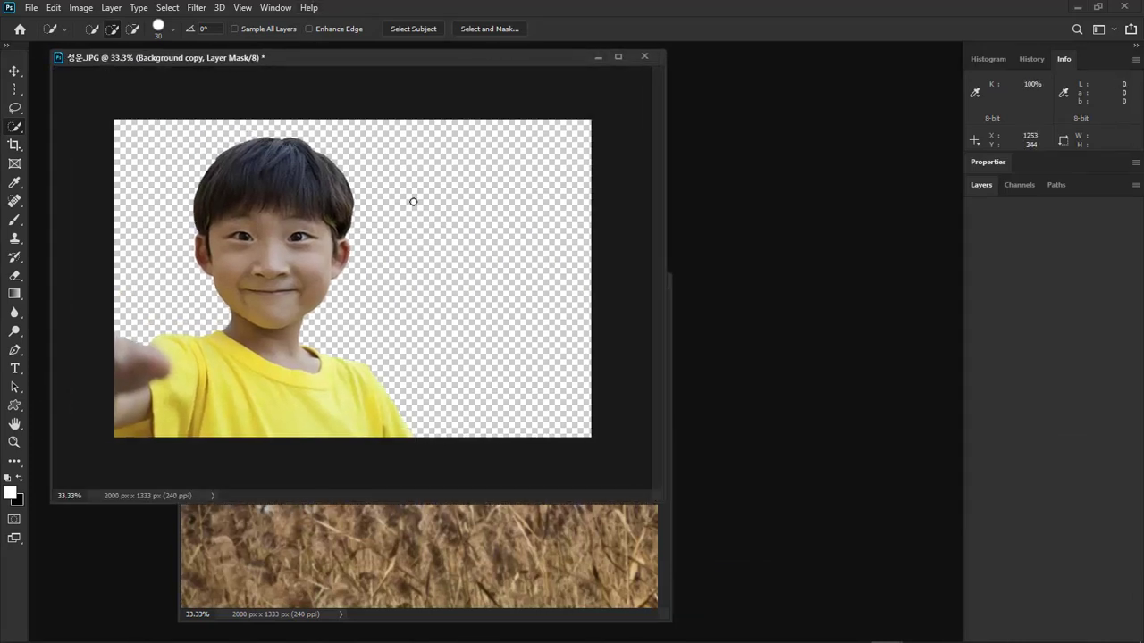
pyautogui.click(980, 186)
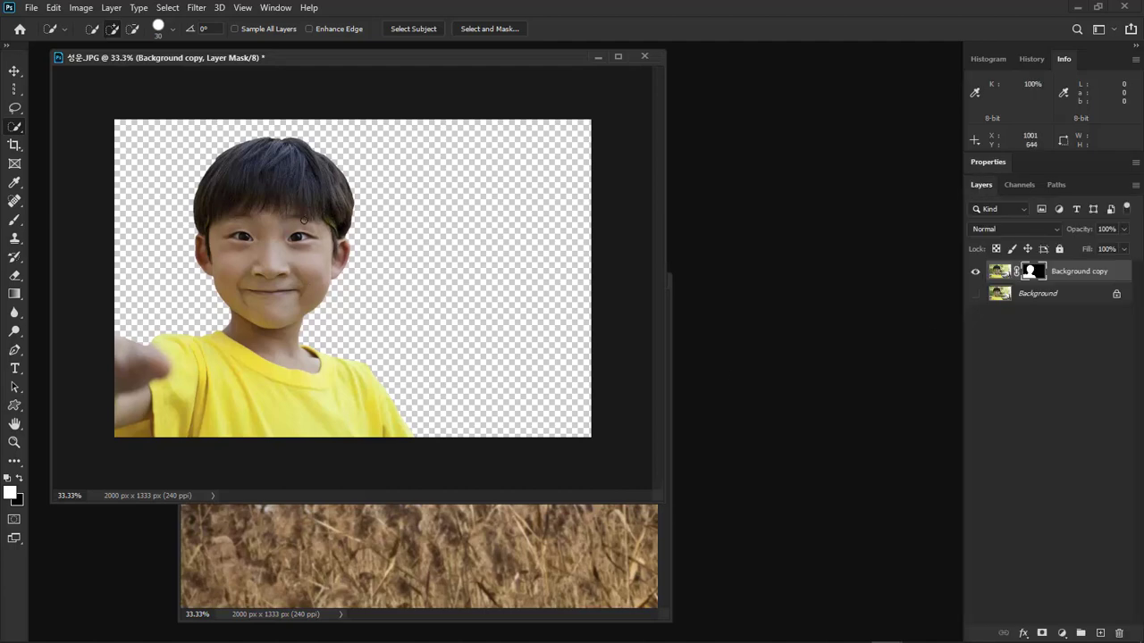
# Paint black on the layer mask with a soft 90 px Brush to hide the top of the boy's hair
pyautogui.hotkey('ctrl', '+')
pyautogui.hotkey('ctrl', '+')
pyautogui.hotkey('ctrl', '+')
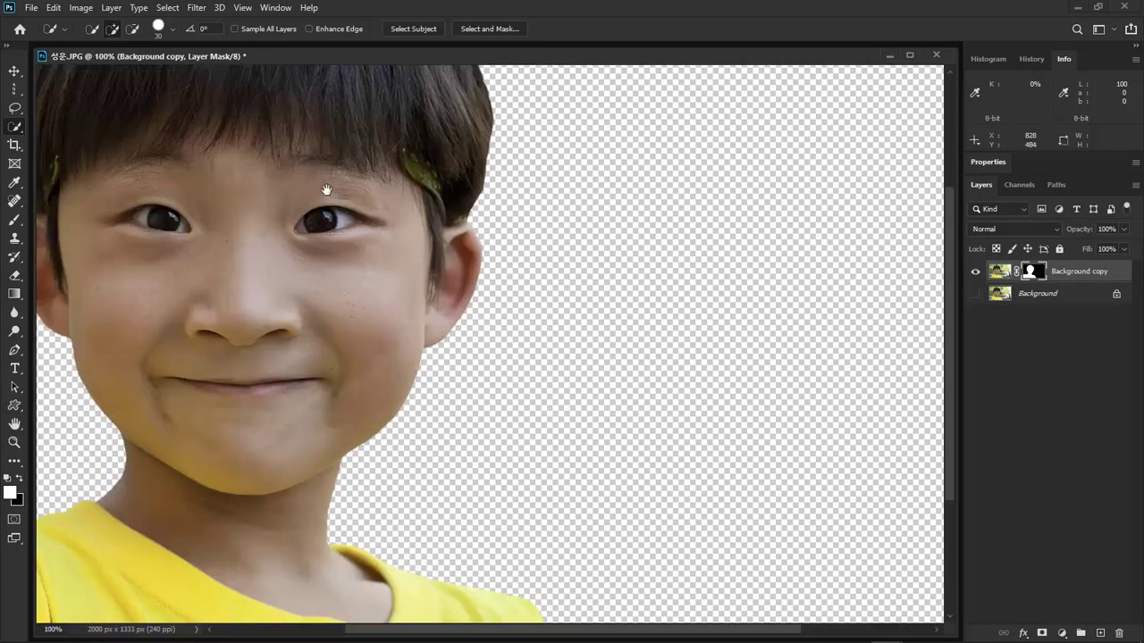
pyautogui.moveTo(326, 191); pyautogui.dragTo(572, 378)
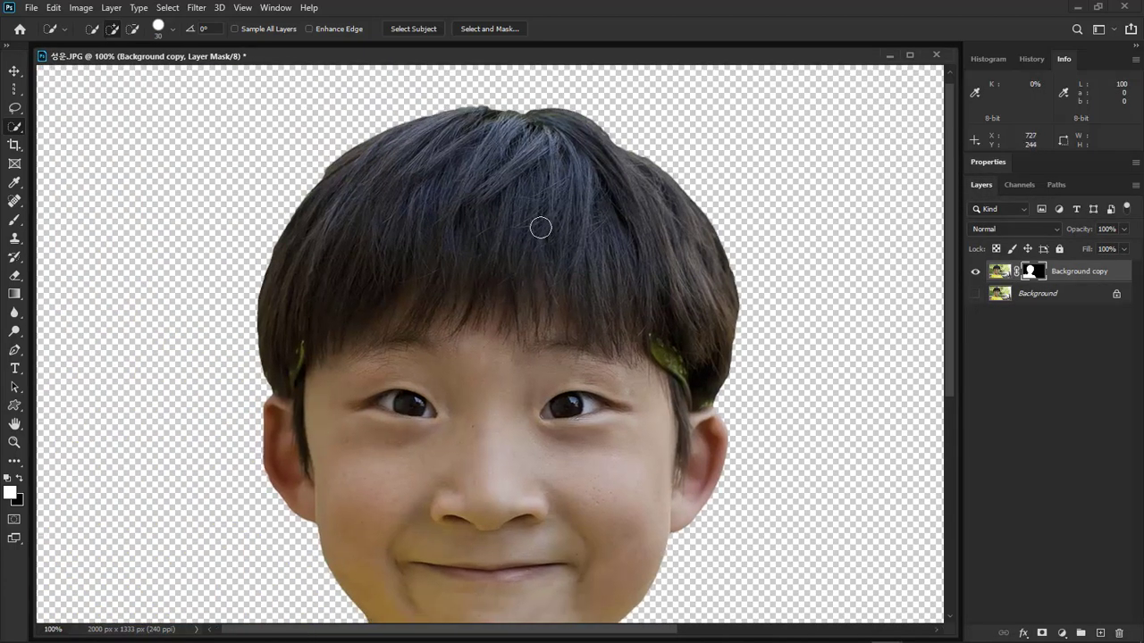
pyautogui.press(']')
pyautogui.press(']')
pyautogui.press(']')
pyautogui.click(14, 219)
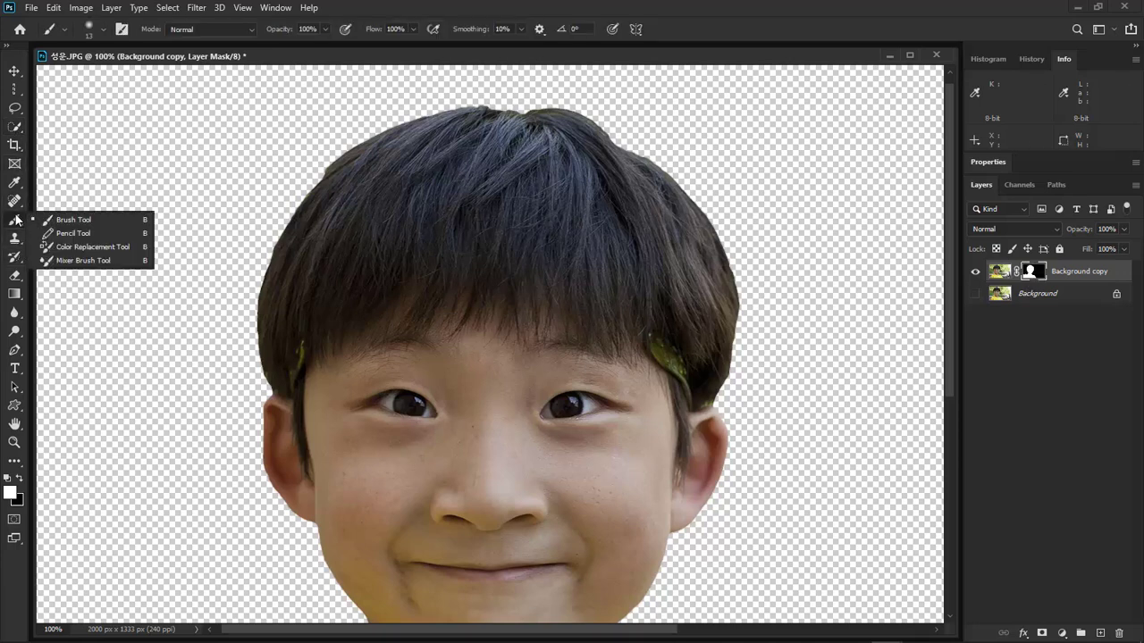
pyautogui.click(63, 220)
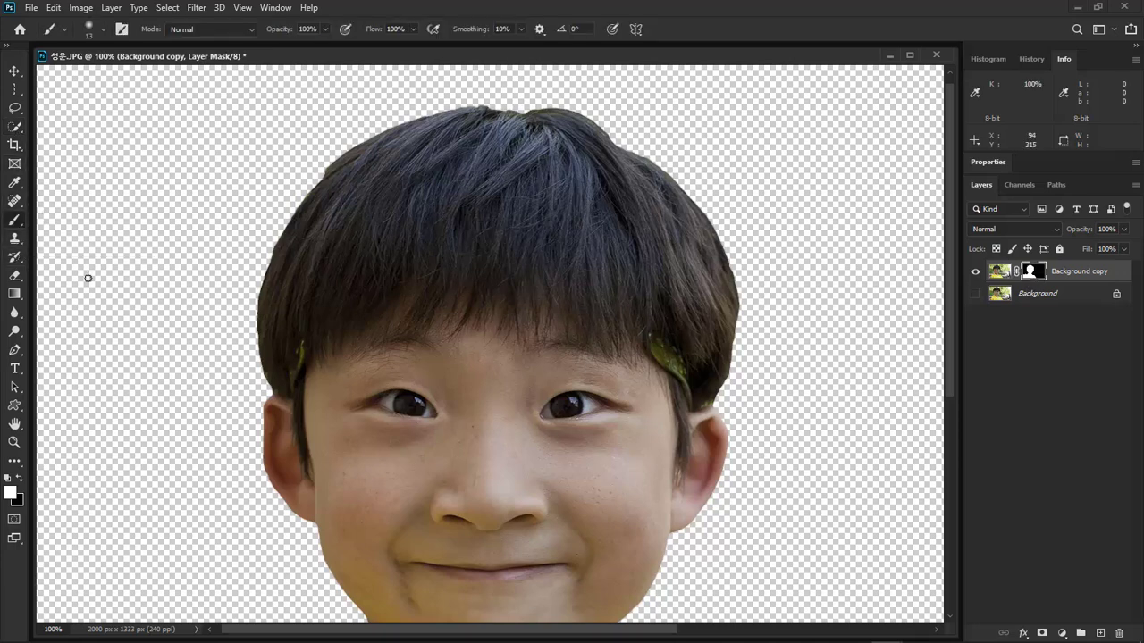
pyautogui.click(19, 481)
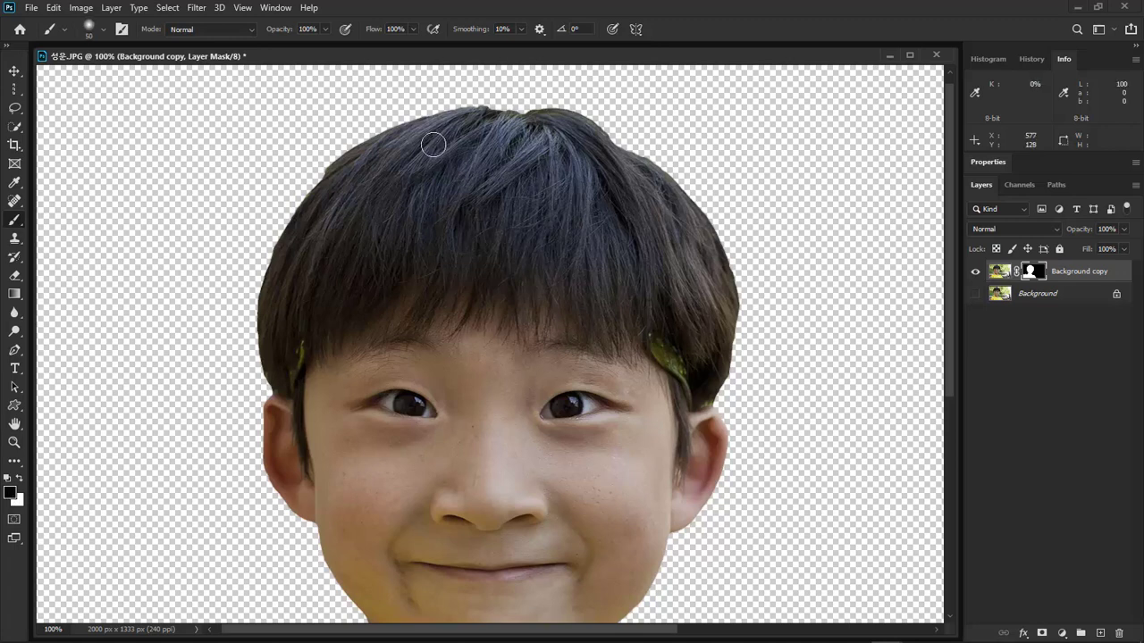
pyautogui.press(']')
pyautogui.press(']')
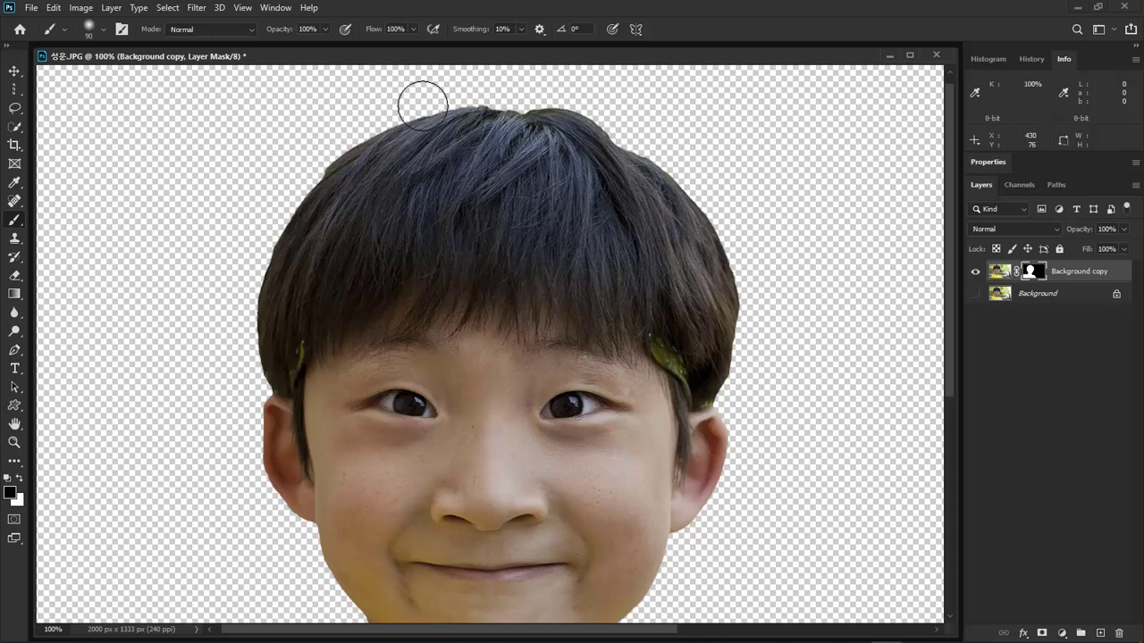
pyautogui.moveTo(421, 105); pyautogui.dragTo(577, 108)
pyautogui.moveTo(662, 108)
pyautogui.mouseDown()
pyautogui.moveTo(166, 171)
pyautogui.moveTo(783, 179)
pyautogui.moveTo(301, 151)
pyautogui.moveTo(283, 223)
pyautogui.mouseUp()
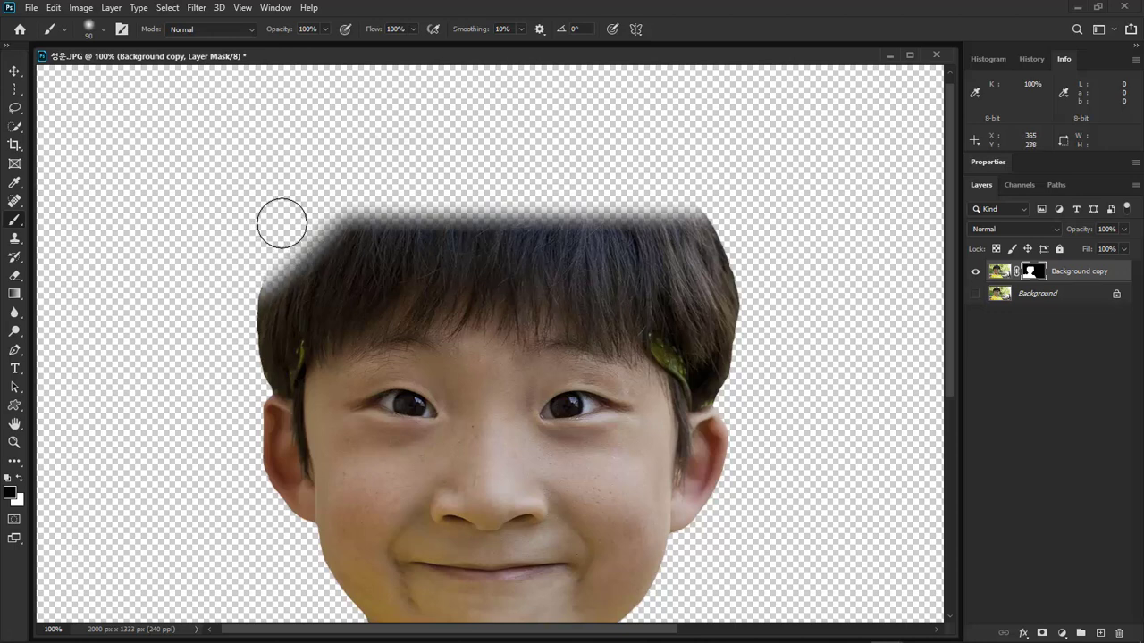
# Mask out the outer hair above the ear on the image's left side, reducing the brush to 30 px with 46% hardness
pyautogui.moveTo(253, 338); pyautogui.dragTo(255, 288)
pyautogui.press('[')
pyautogui.press('[')
pyautogui.press('[')
pyautogui.press('[')
pyautogui.press('[')
pyautogui.press('[')
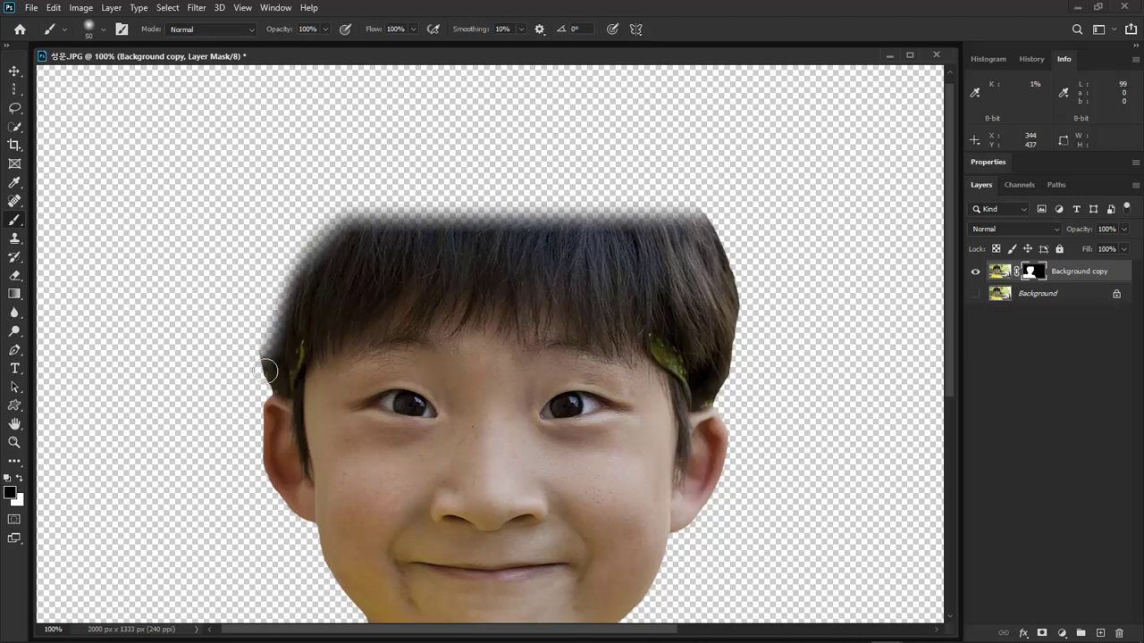
pyautogui.rightClick(257, 367)
pyautogui.click(373, 435)
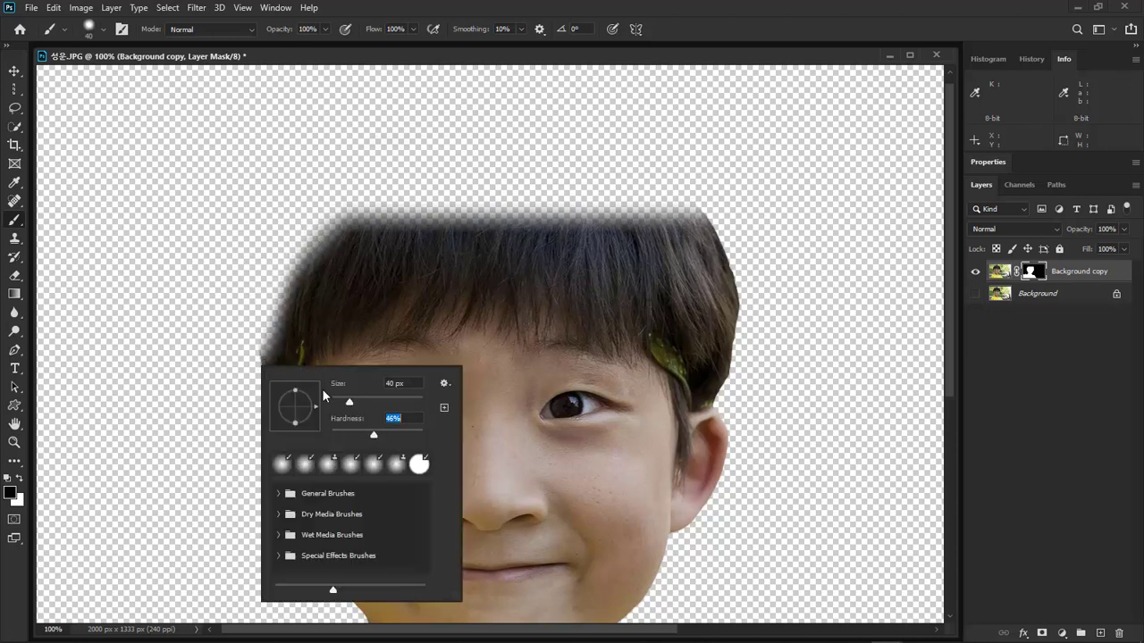
pyautogui.click(228, 310)
pyautogui.press('[')
pyautogui.moveTo(258, 383); pyautogui.dragTo(266, 334)
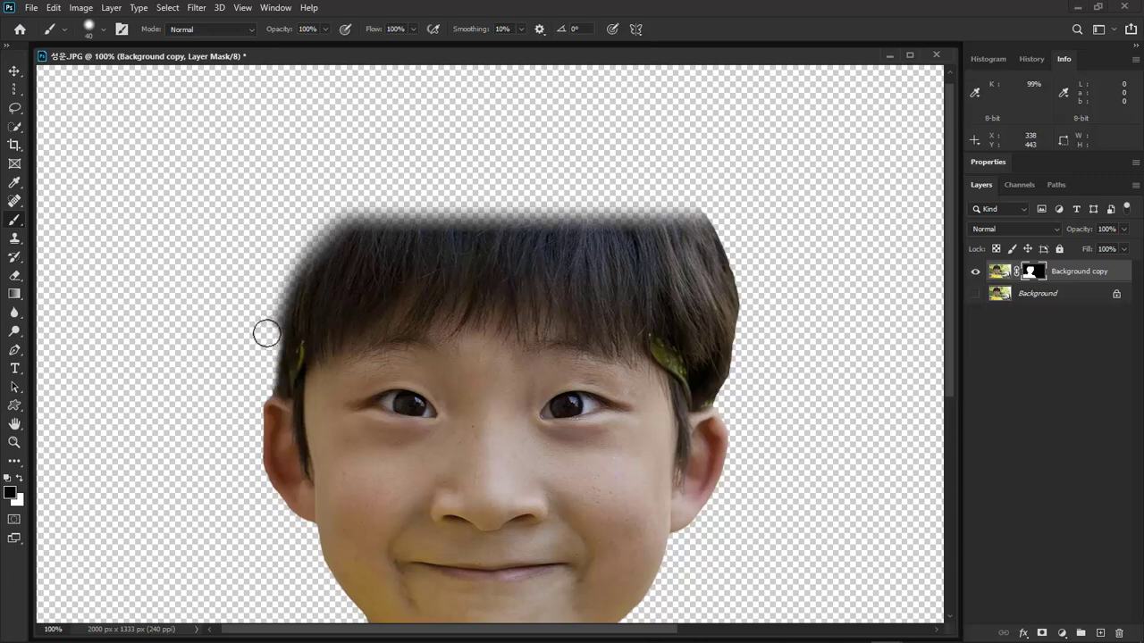
pyautogui.press('[')
pyautogui.moveTo(268, 384)
pyautogui.mouseDown()
pyautogui.moveTo(277, 266)
pyautogui.moveTo(294, 224)
pyautogui.mouseUp()
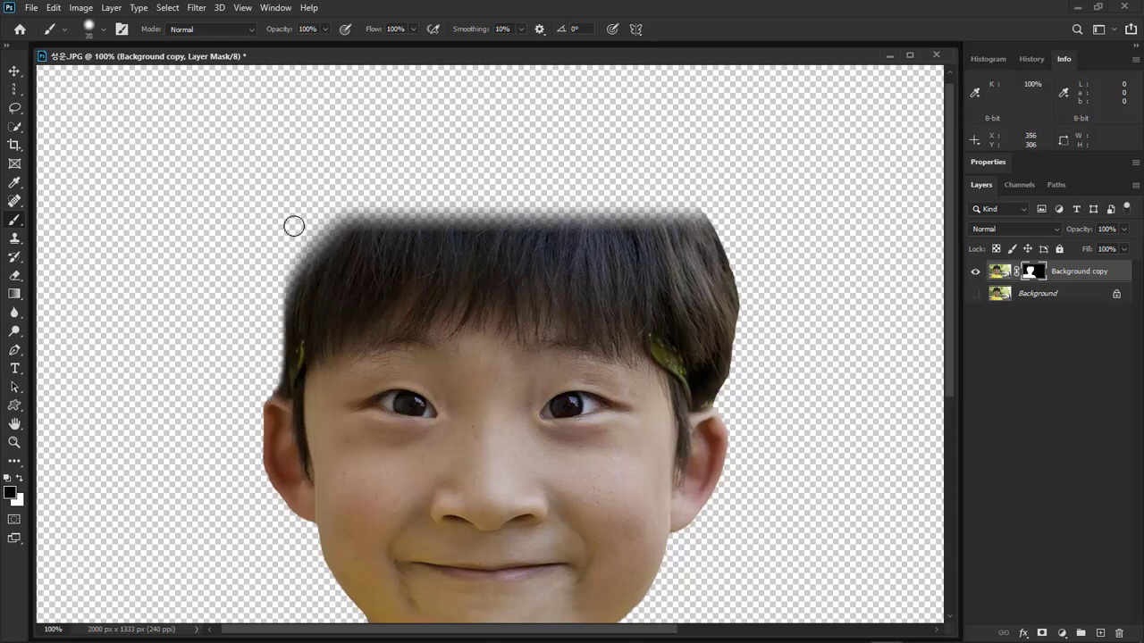
# Mask out the outer hair above the ear on the image's right side with a 45 px black brush
pyautogui.press(']')
pyautogui.press(']')
pyautogui.press(']')
pyautogui.moveTo(730, 388)
pyautogui.mouseDown()
pyautogui.moveTo(736, 240)
pyautogui.moveTo(713, 196)
pyautogui.moveTo(743, 359)
pyautogui.moveTo(716, 395)
pyautogui.moveTo(730, 373)
pyautogui.moveTo(731, 213)
pyautogui.moveTo(717, 383)
pyautogui.moveTo(732, 169)
pyautogui.mouseUp()
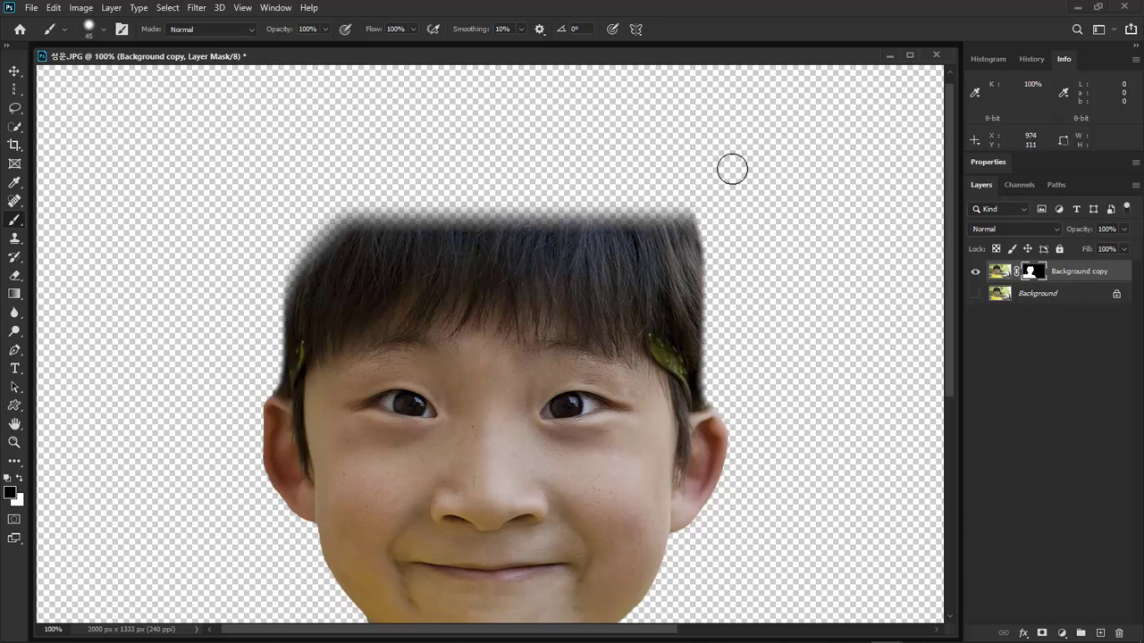
# Round off the upper corners of the remaining hair on the mask with an 80 px black brush
pyautogui.press(']')
pyautogui.press(']')
pyautogui.press(']')
pyautogui.press(']')
pyautogui.moveTo(715, 250)
pyautogui.mouseDown()
pyautogui.moveTo(767, 278)
pyautogui.moveTo(693, 230)
pyautogui.moveTo(747, 294)
pyautogui.moveTo(750, 317)
pyautogui.moveTo(684, 208)
pyautogui.moveTo(552, 188)
pyautogui.moveTo(378, 194)
pyautogui.moveTo(253, 291)
pyautogui.mouseUp()
pyautogui.moveTo(700, 247)
pyautogui.mouseDown()
pyautogui.moveTo(736, 335)
pyautogui.moveTo(678, 224)
pyautogui.moveTo(594, 202)
pyautogui.moveTo(397, 197)
pyautogui.moveTo(280, 250)
pyautogui.mouseUp()
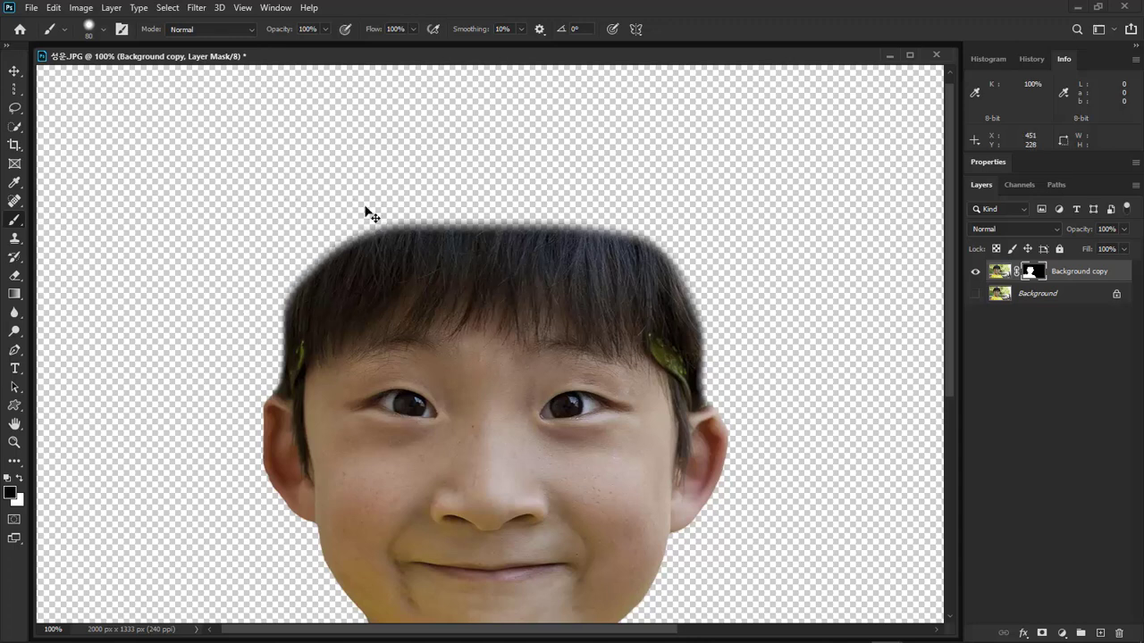
# Hide the masked Background copy layer, then show and select the original Background layer
pyautogui.hotkey('ctrl', '-')
pyautogui.hotkey('ctrl', '-')
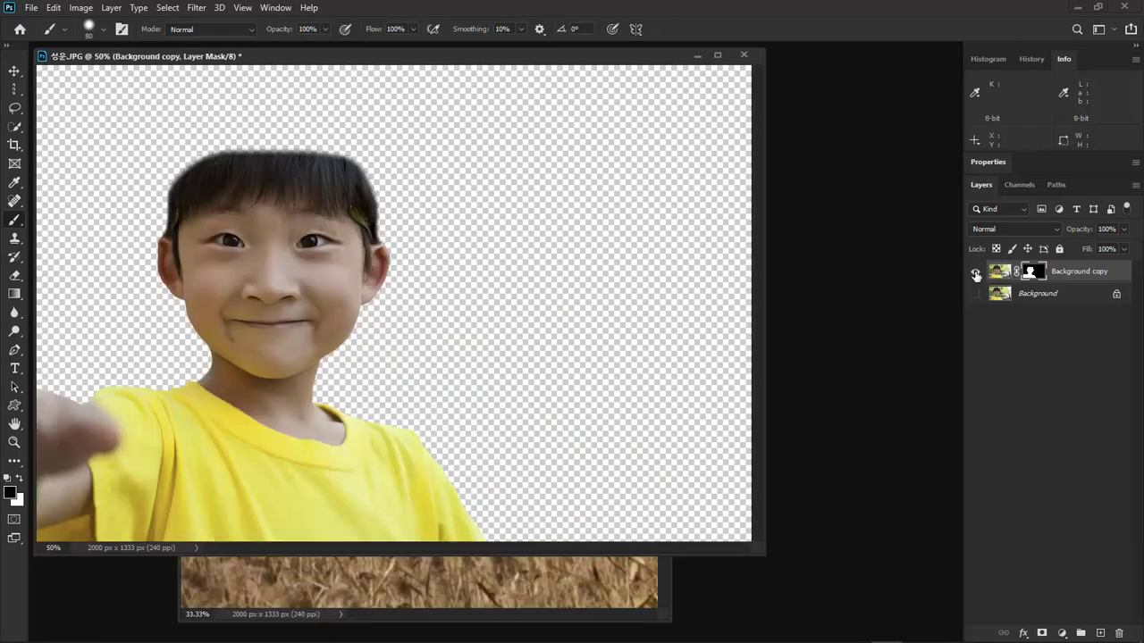
pyautogui.click(976, 274)
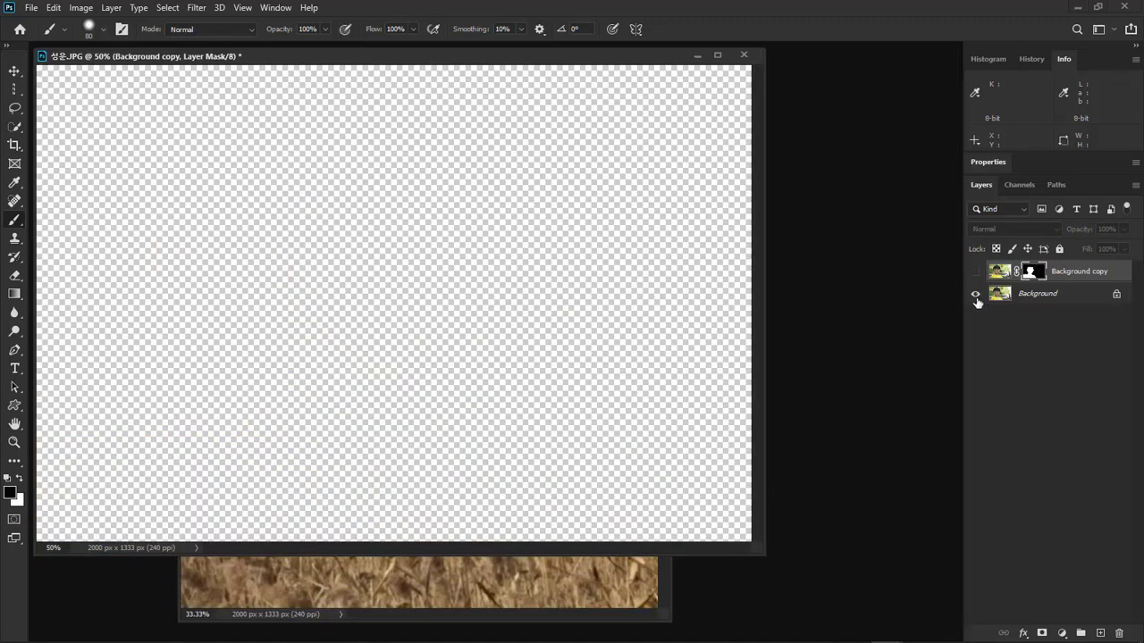
pyautogui.click(976, 296)
pyautogui.click(1070, 295)
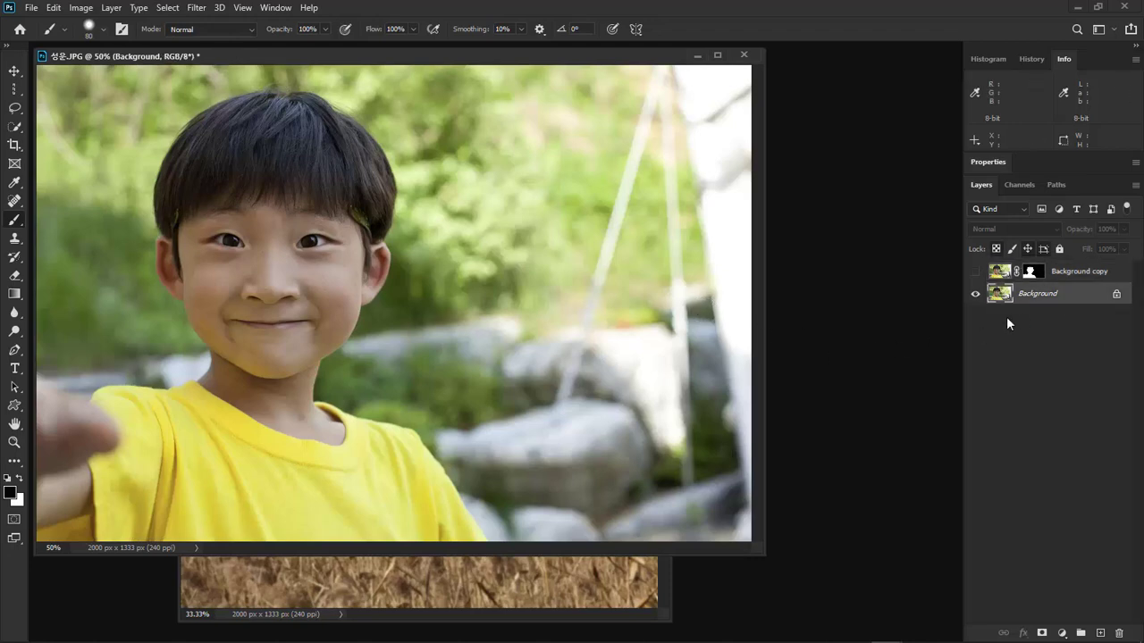
# Select the boy on the original Background layer using Select Subject, working at 100% zoom
pyautogui.click(976, 297)
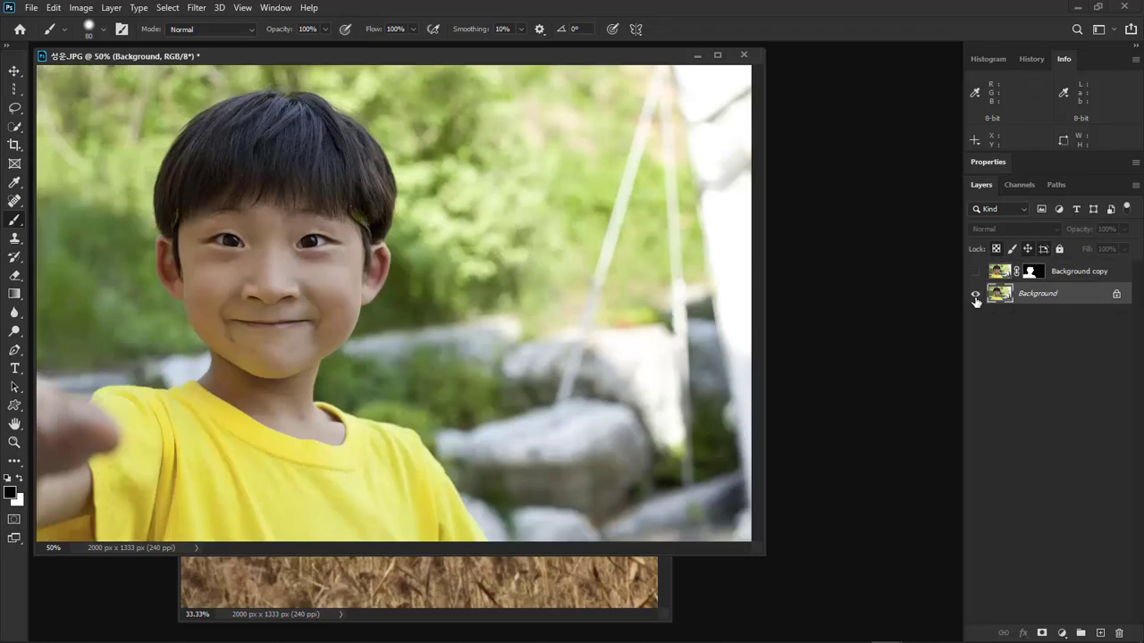
pyautogui.click(1087, 272)
pyautogui.click(1072, 295)
pyautogui.hotkey('ctrl', '1')
pyautogui.moveTo(388, 247); pyautogui.dragTo(676, 439)
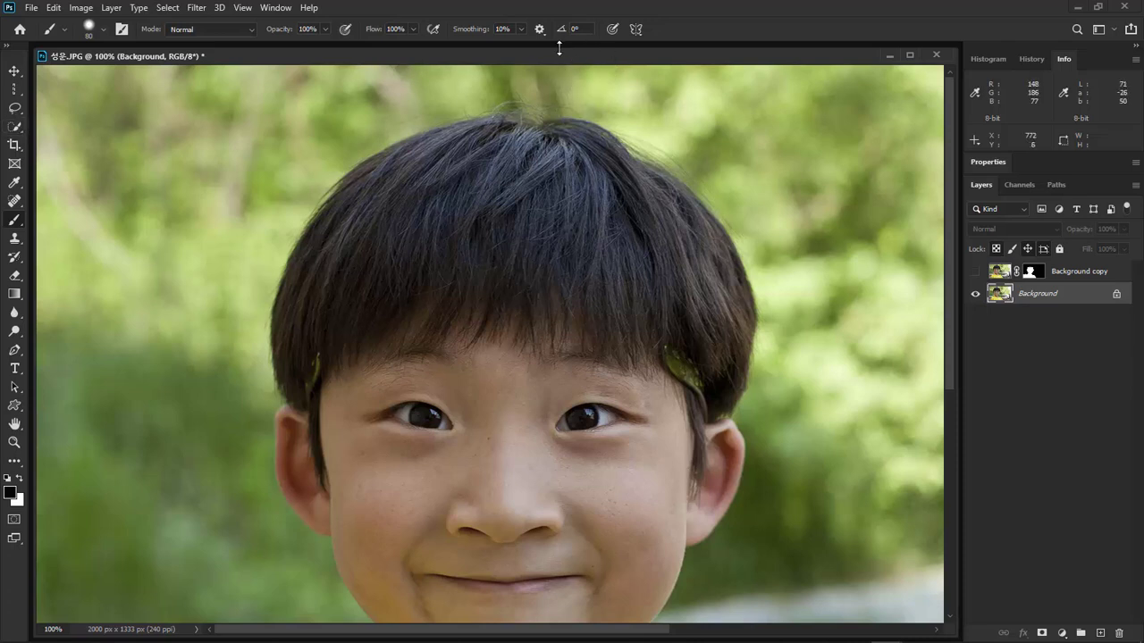
pyautogui.click(14, 126)
pyautogui.click(87, 126)
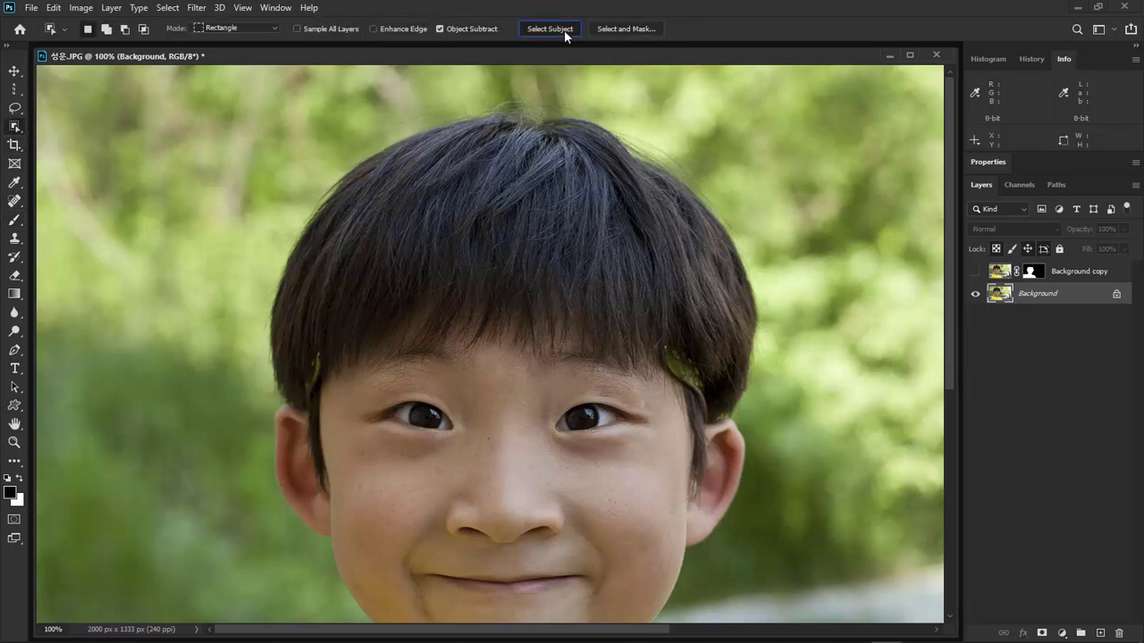
pyautogui.click(564, 30)
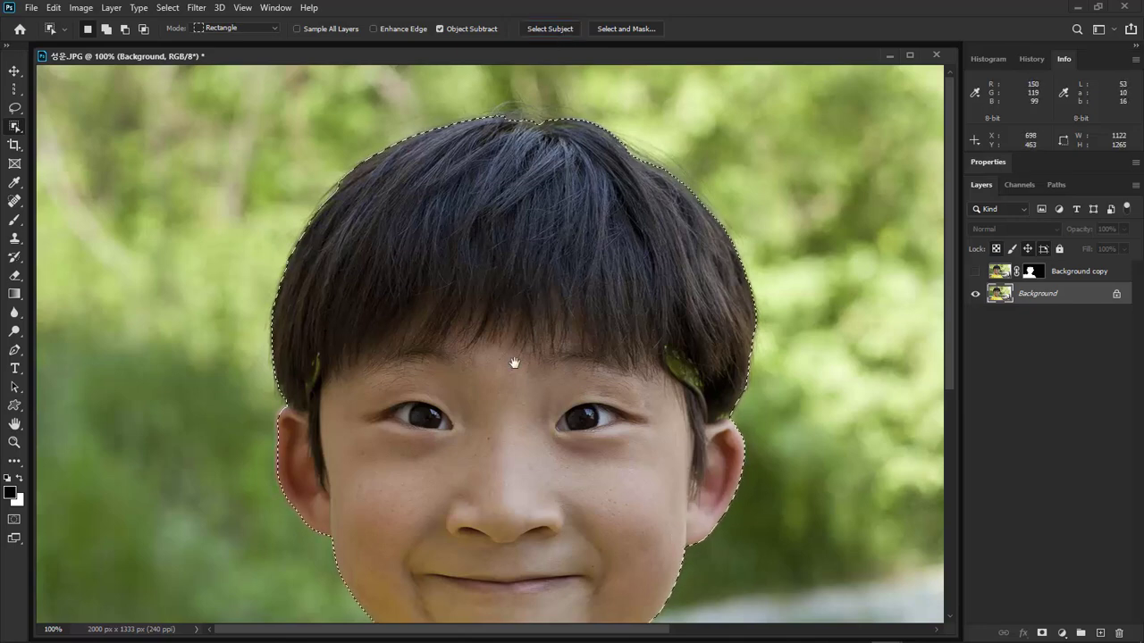
# Intersect the selection with a lasso outline covering the head down to just below the eyes, and fill the notch beside the ear on the image's left
pyautogui.moveTo(513, 363); pyautogui.dragTo(416, 232)
pyautogui.moveTo(457, 290); pyautogui.dragTo(508, 417)
pyautogui.moveTo(382, 308); pyautogui.dragTo(406, 335)
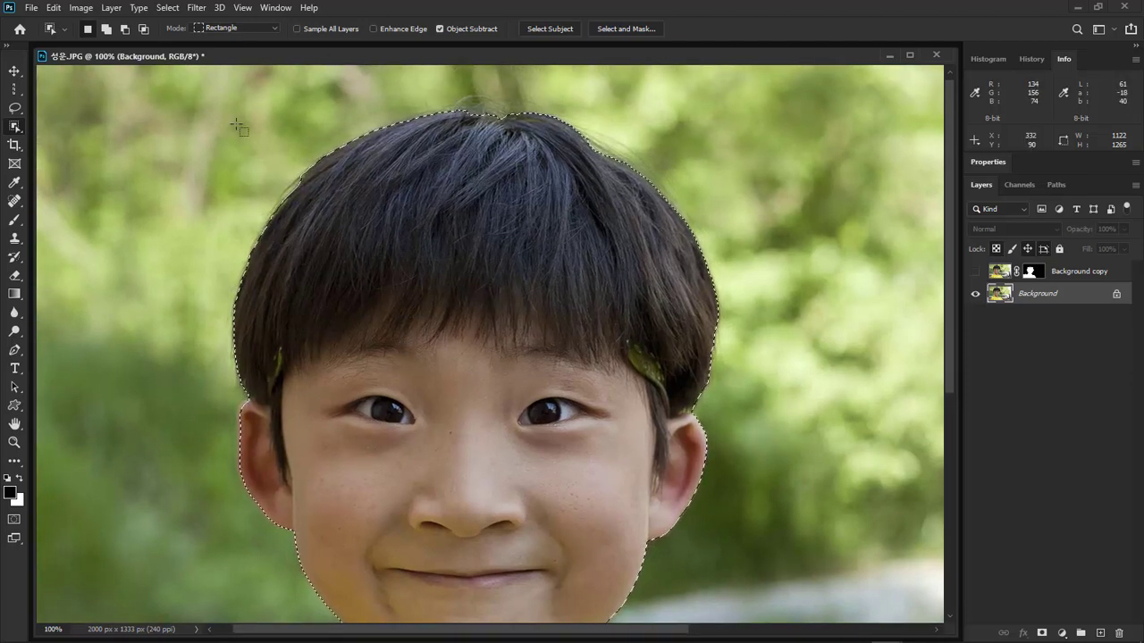
pyautogui.click(15, 108)
pyautogui.click(15, 91)
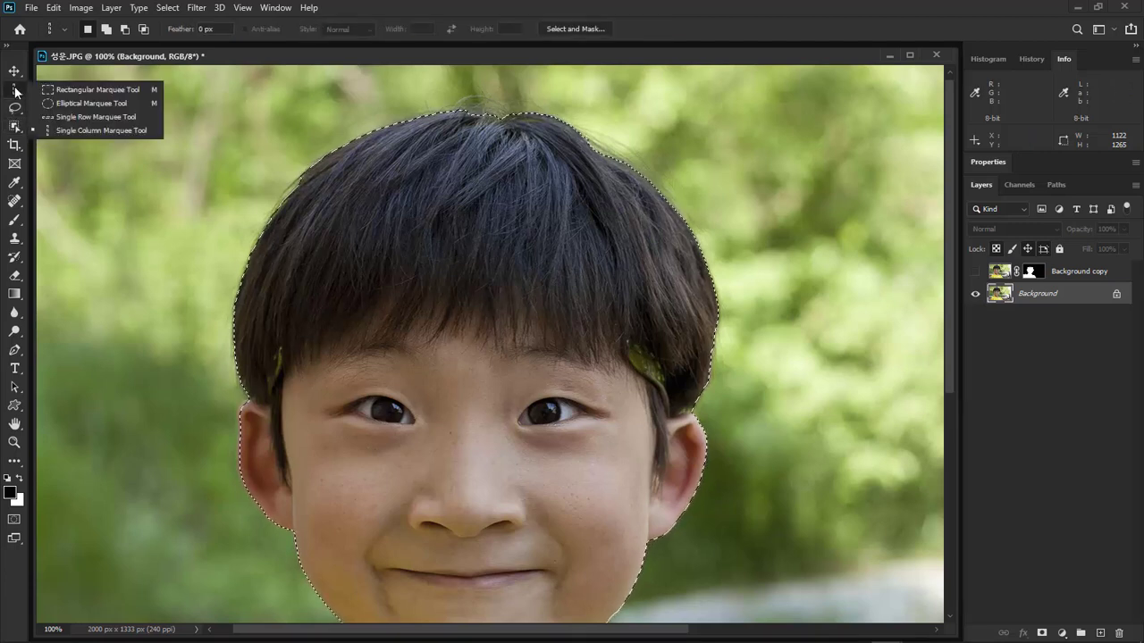
pyautogui.click(47, 93)
pyautogui.click(17, 107)
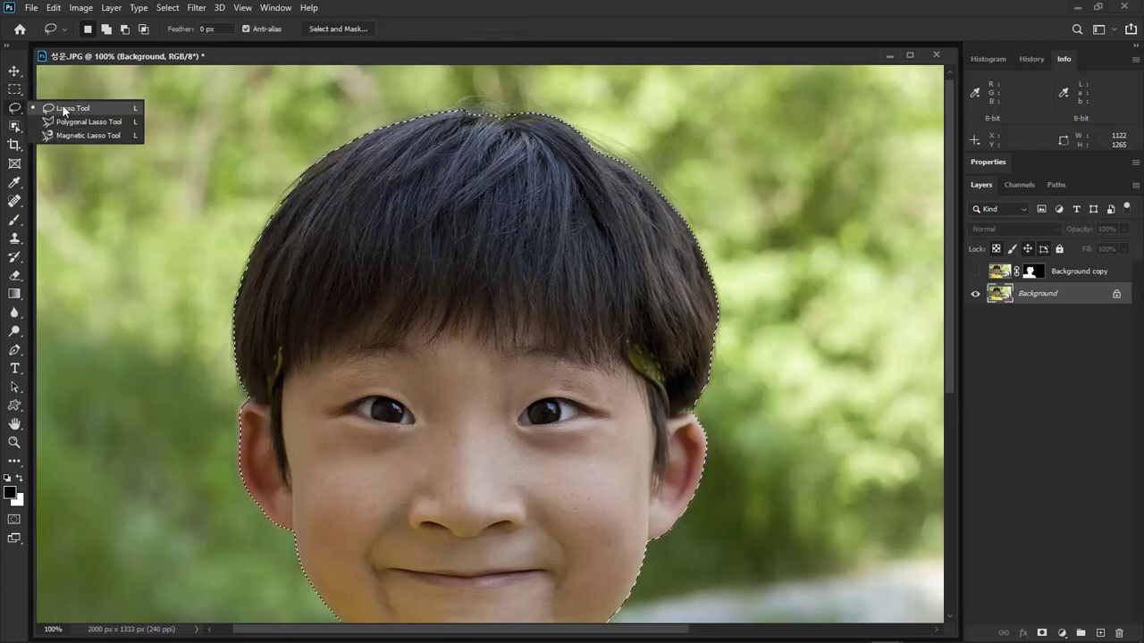
pyautogui.click(64, 109)
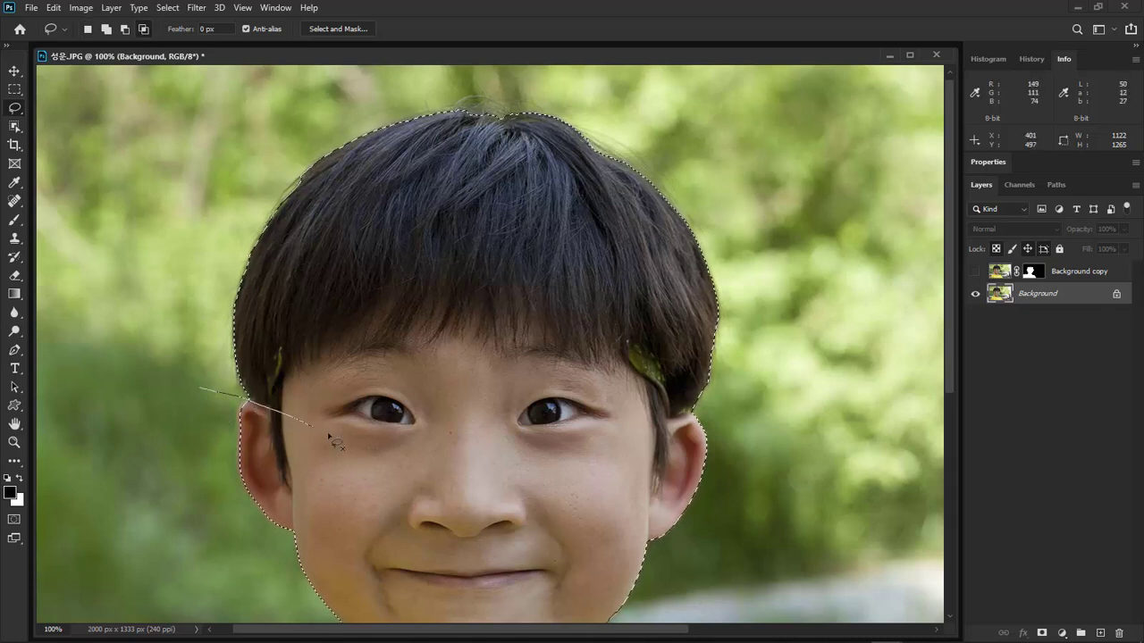
pyautogui.moveTo(328, 436)
pyautogui.mouseDown()
pyautogui.moveTo(488, 459)
pyautogui.moveTo(562, 457)
pyautogui.moveTo(668, 433)
pyautogui.mouseUp()
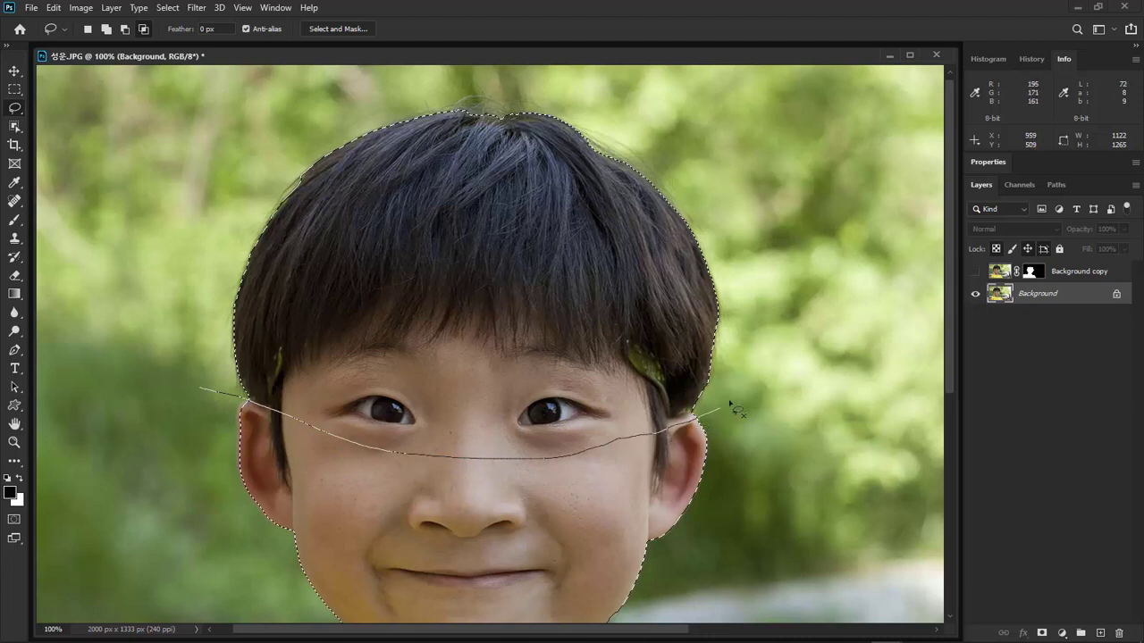
pyautogui.moveTo(731, 406)
pyautogui.mouseDown()
pyautogui.moveTo(722, 158)
pyautogui.moveTo(421, 105)
pyautogui.moveTo(158, 217)
pyautogui.moveTo(175, 375)
pyautogui.moveTo(324, 440)
pyautogui.moveTo(460, 469)
pyautogui.mouseUp()
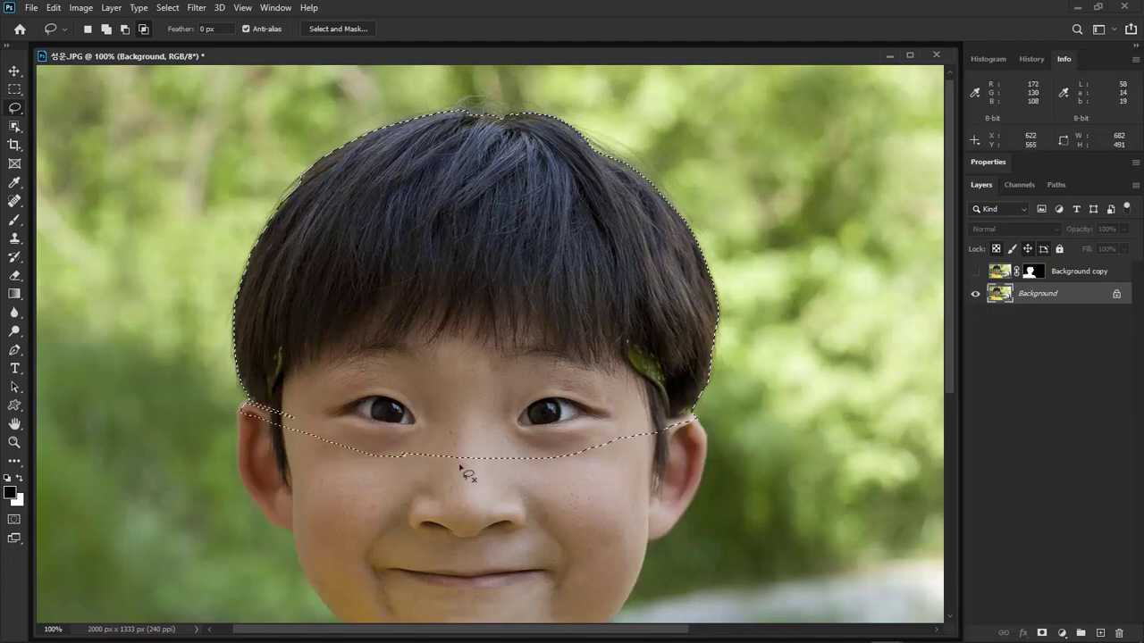
pyautogui.click(105, 28)
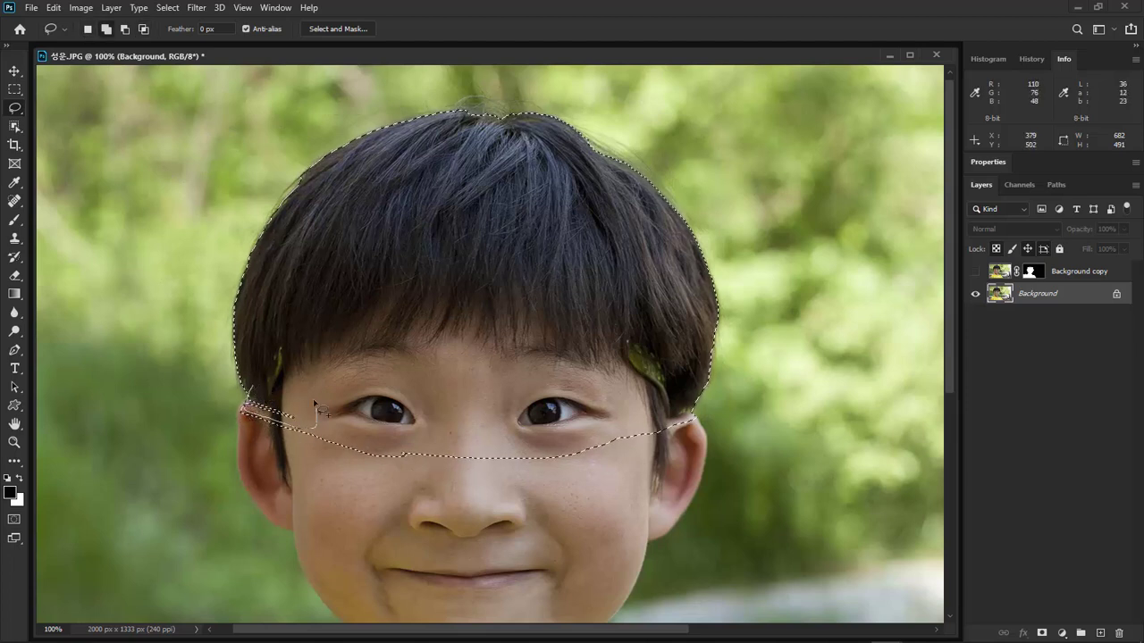
pyautogui.moveTo(315, 404)
pyautogui.mouseDown()
pyautogui.moveTo(333, 376)
pyautogui.moveTo(339, 459)
pyautogui.moveTo(761, 432)
pyautogui.mouseUp()
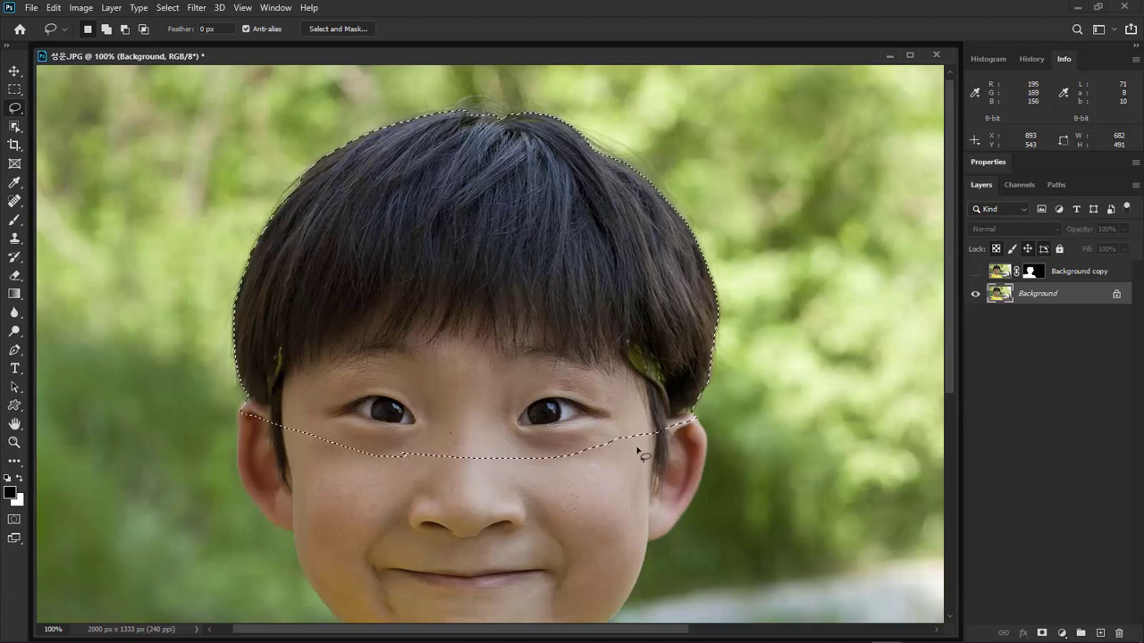
# Open the head selection in Select and Mask and set the edge detection radius to 5 px
pyautogui.click(339, 28)
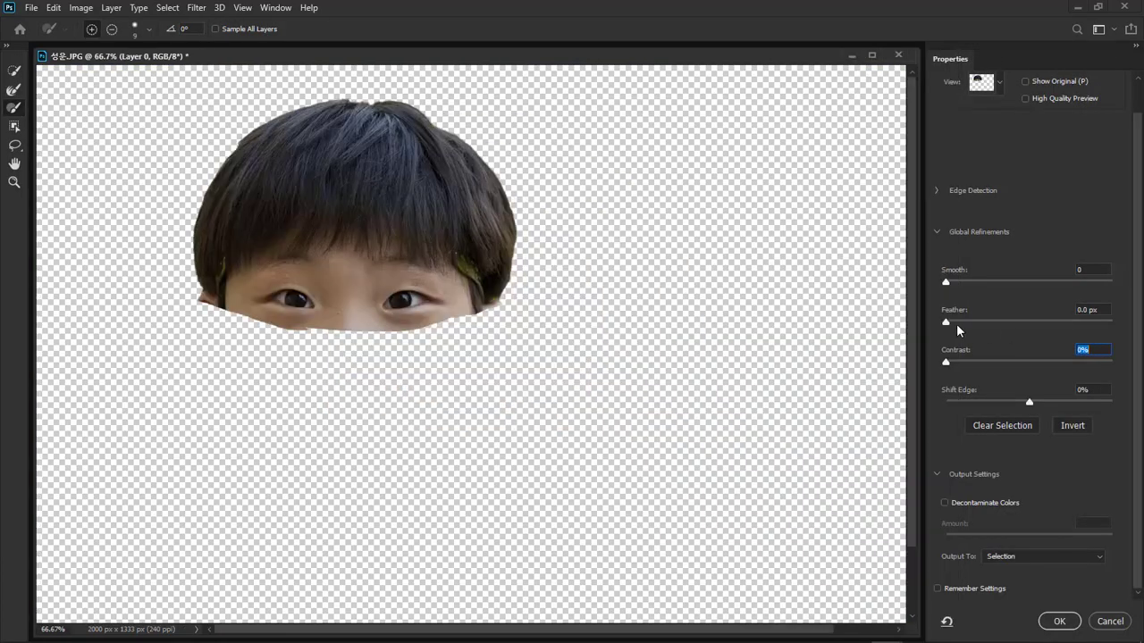
pyautogui.click(935, 233)
pyautogui.click(938, 225)
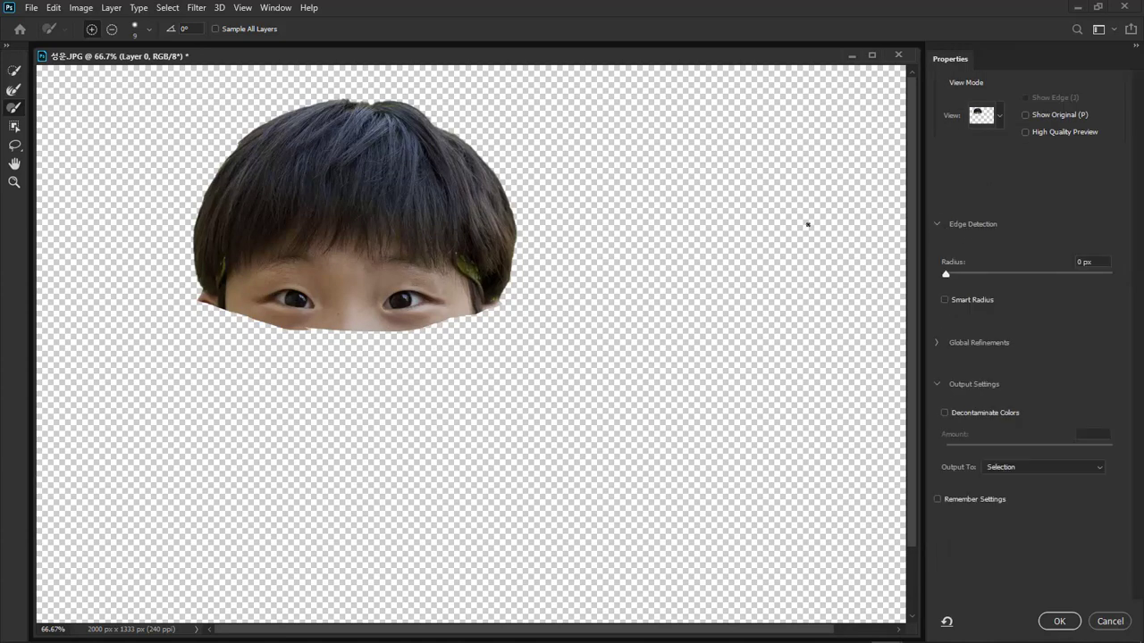
pyautogui.hotkey('ctrl', '+')
pyautogui.hotkey('ctrl', '+')
pyautogui.moveTo(501, 175); pyautogui.dragTo(627, 401)
pyautogui.hotkey('ctrl', '-')
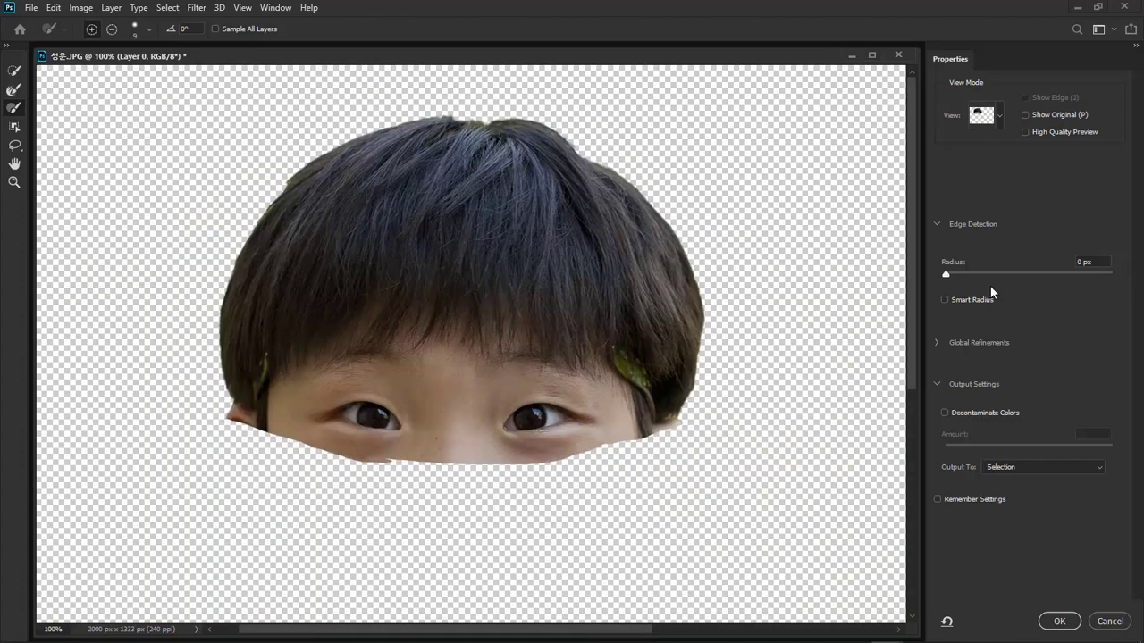
pyautogui.moveTo(964, 275); pyautogui.dragTo(990, 274)
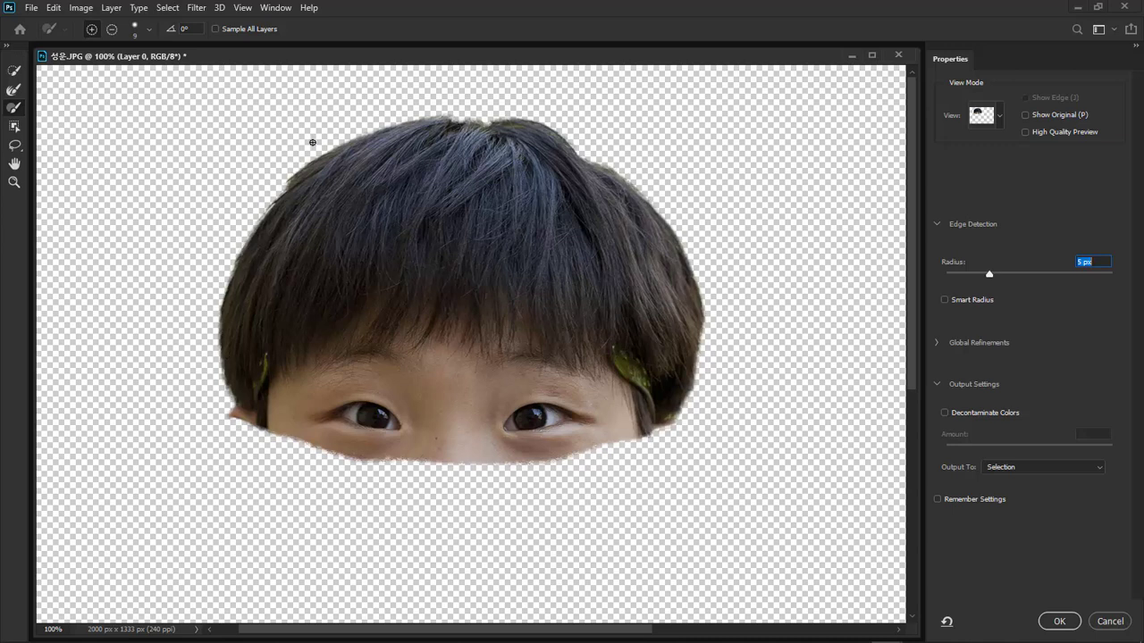
# Turn on High Quality Preview and refine the hair edge on the image's left side with a 35 px Refine Edge Brush
pyautogui.click(14, 93)
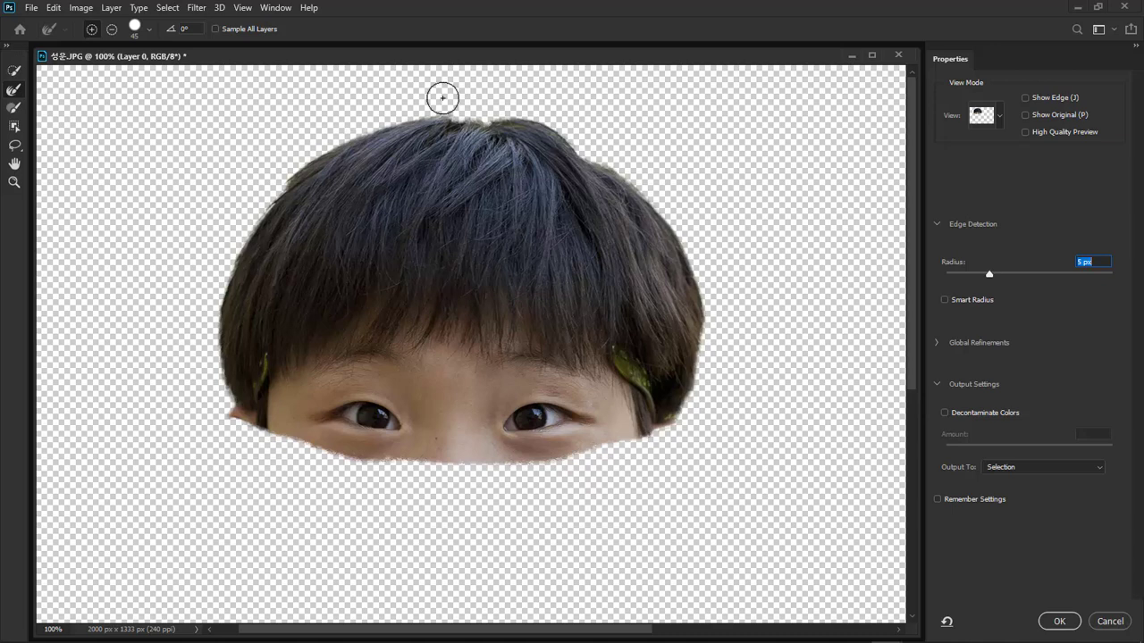
pyautogui.press('[')
pyautogui.press('[')
pyautogui.click(439, 106)
pyautogui.moveTo(348, 134)
pyautogui.mouseDown()
pyautogui.moveTo(226, 230)
pyautogui.moveTo(294, 203)
pyautogui.moveTo(325, 145)
pyautogui.moveTo(252, 215)
pyautogui.moveTo(201, 321)
pyautogui.mouseUp()
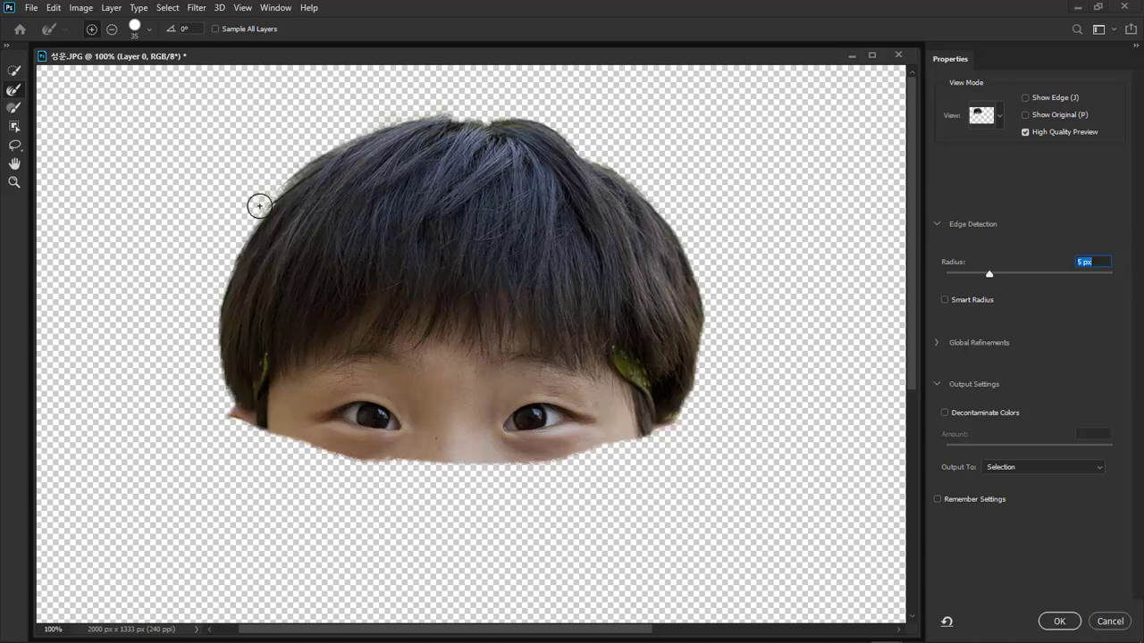
pyautogui.moveTo(232, 247)
pyautogui.mouseDown()
pyautogui.moveTo(211, 309)
pyautogui.moveTo(218, 400)
pyautogui.moveTo(201, 306)
pyautogui.mouseUp()
# Refine the hair edge from the crown down the image's right side, and touch up the crown and the upper edge on the image's left
pyautogui.moveTo(493, 110)
pyautogui.mouseDown()
pyautogui.moveTo(572, 127)
pyautogui.moveTo(535, 121)
pyautogui.moveTo(571, 139)
pyautogui.moveTo(503, 120)
pyautogui.moveTo(569, 135)
pyautogui.moveTo(669, 209)
pyautogui.moveTo(730, 280)
pyautogui.mouseUp()
pyautogui.moveTo(653, 196)
pyautogui.mouseDown()
pyautogui.moveTo(702, 278)
pyautogui.moveTo(714, 348)
pyautogui.mouseUp()
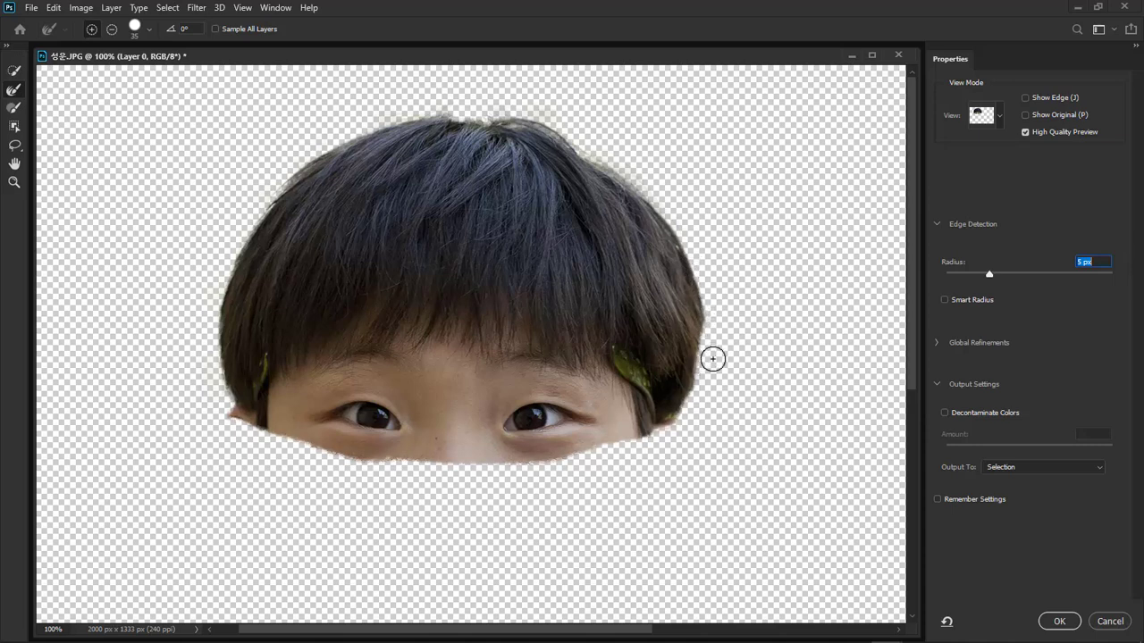
pyautogui.moveTo(711, 359); pyautogui.dragTo(692, 411)
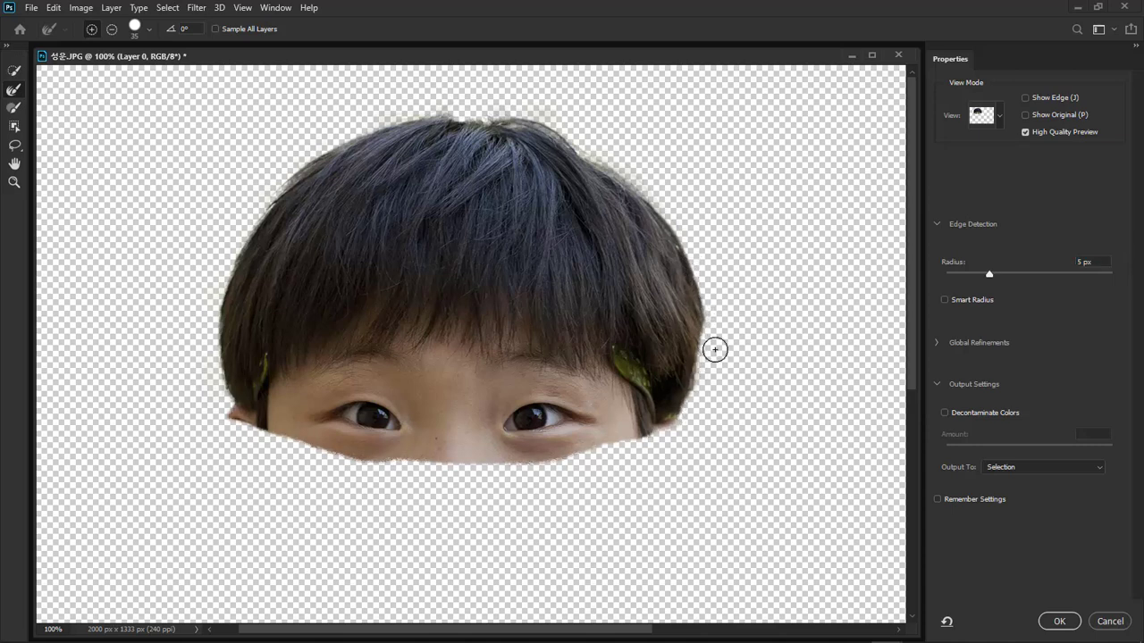
pyautogui.moveTo(468, 105)
pyautogui.mouseDown()
pyautogui.moveTo(395, 114)
pyautogui.moveTo(487, 99)
pyautogui.mouseUp()
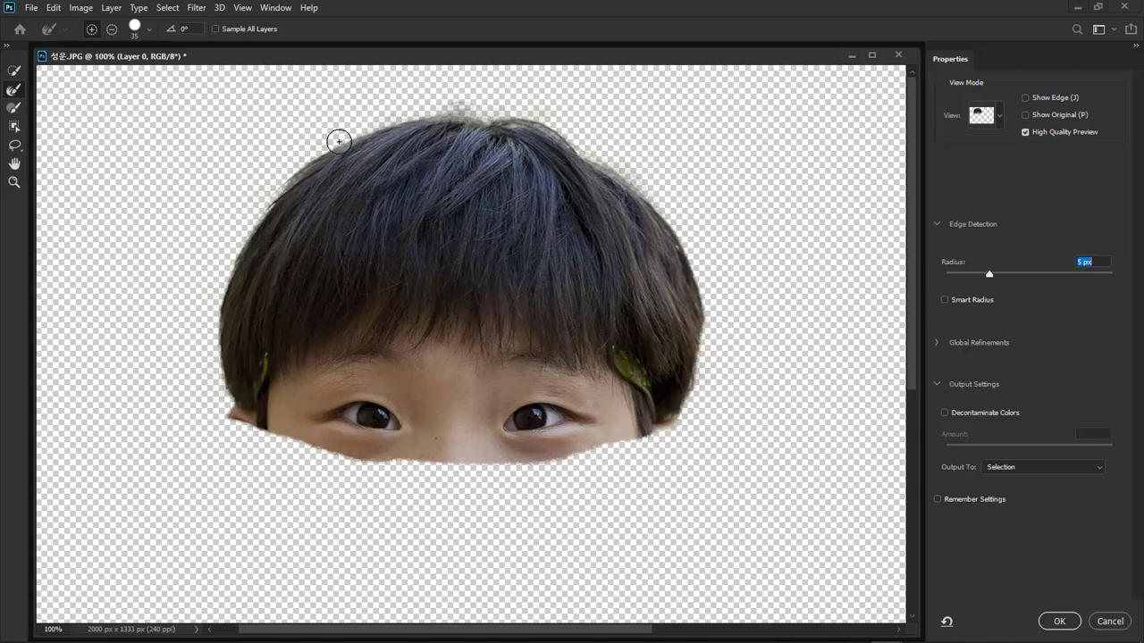
pyautogui.moveTo(319, 155); pyautogui.dragTo(273, 182)
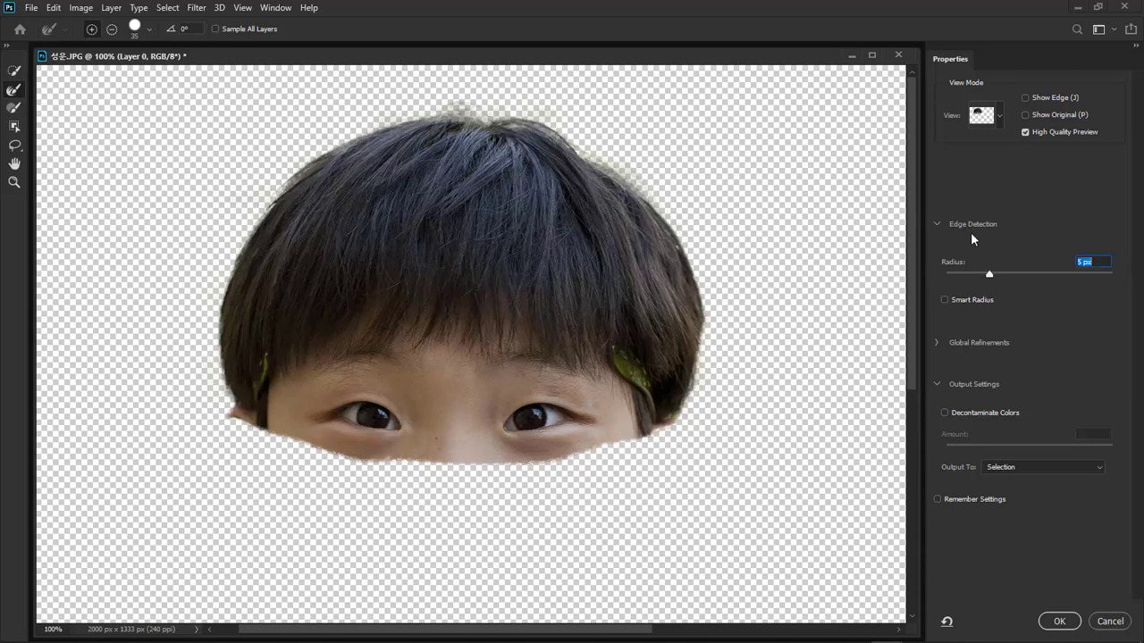
# Preview the hair cutout with the On White view at 100% opacity
pyautogui.click(998, 119)
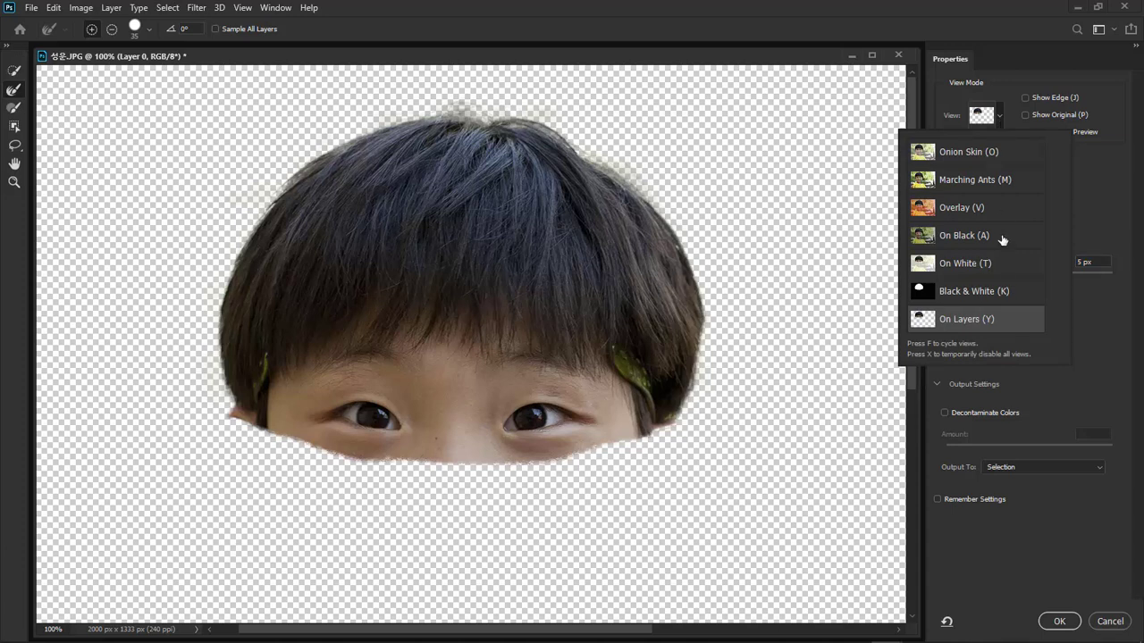
pyautogui.click(1016, 265)
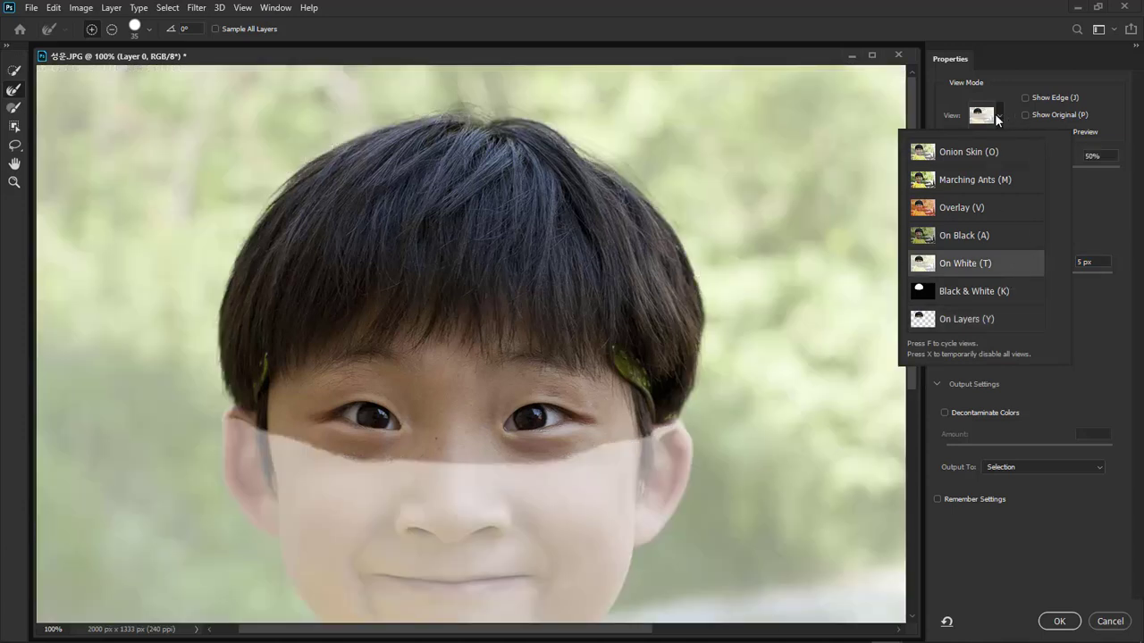
pyautogui.click(1023, 268)
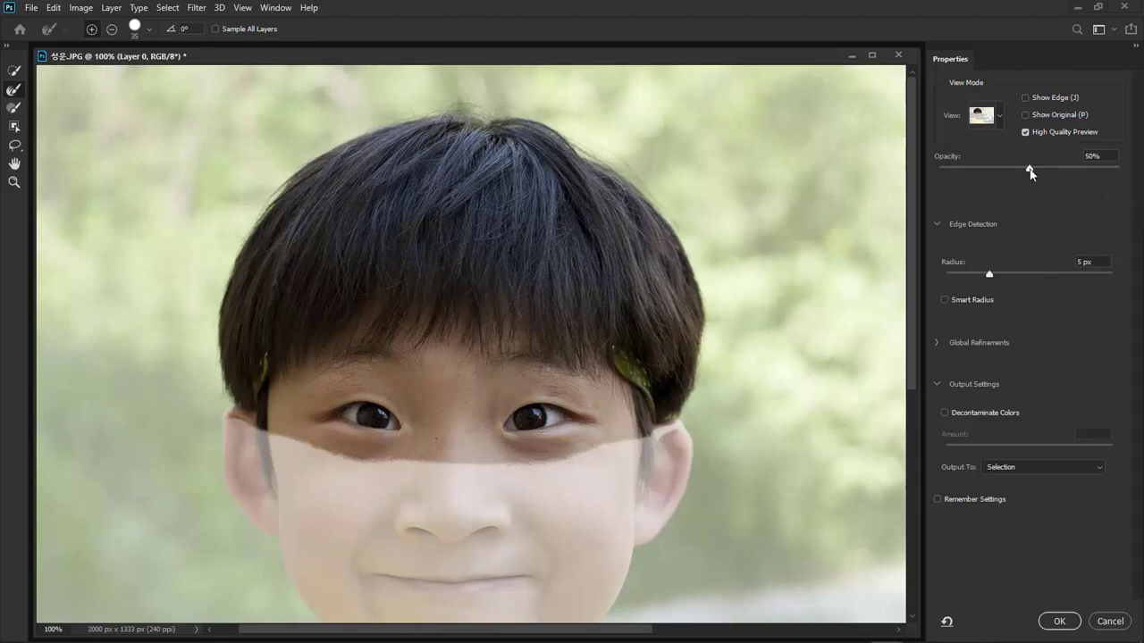
pyautogui.moveTo(1030, 169); pyautogui.dragTo(1119, 168)
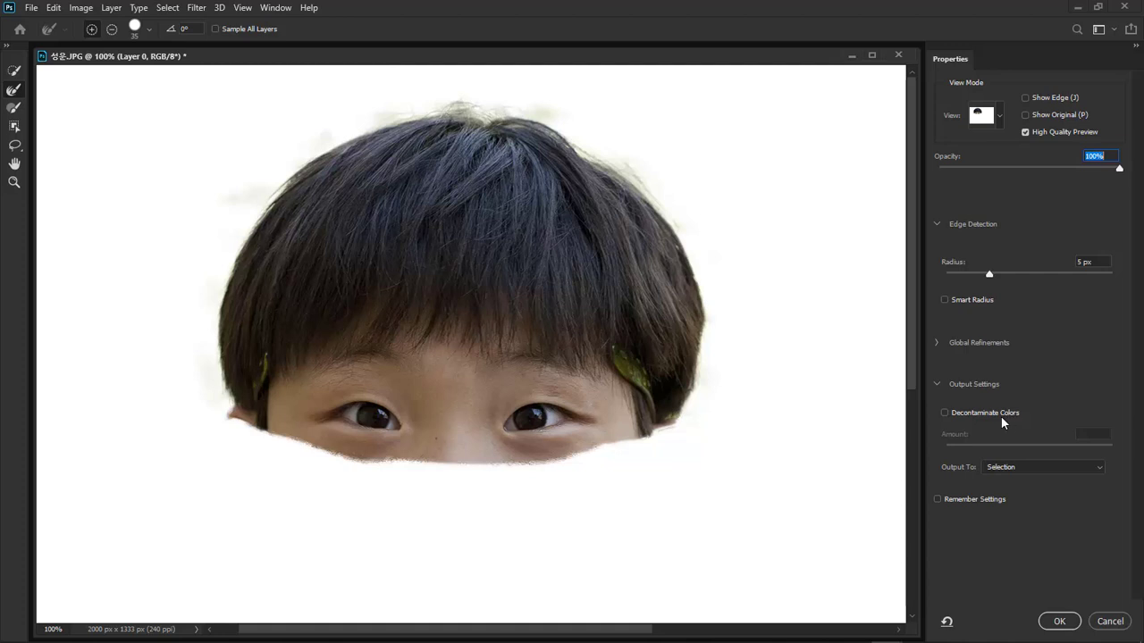
# Enable Decontaminate Colors at an amount of 100%, with output to a new layer with a layer mask
pyautogui.click(945, 413)
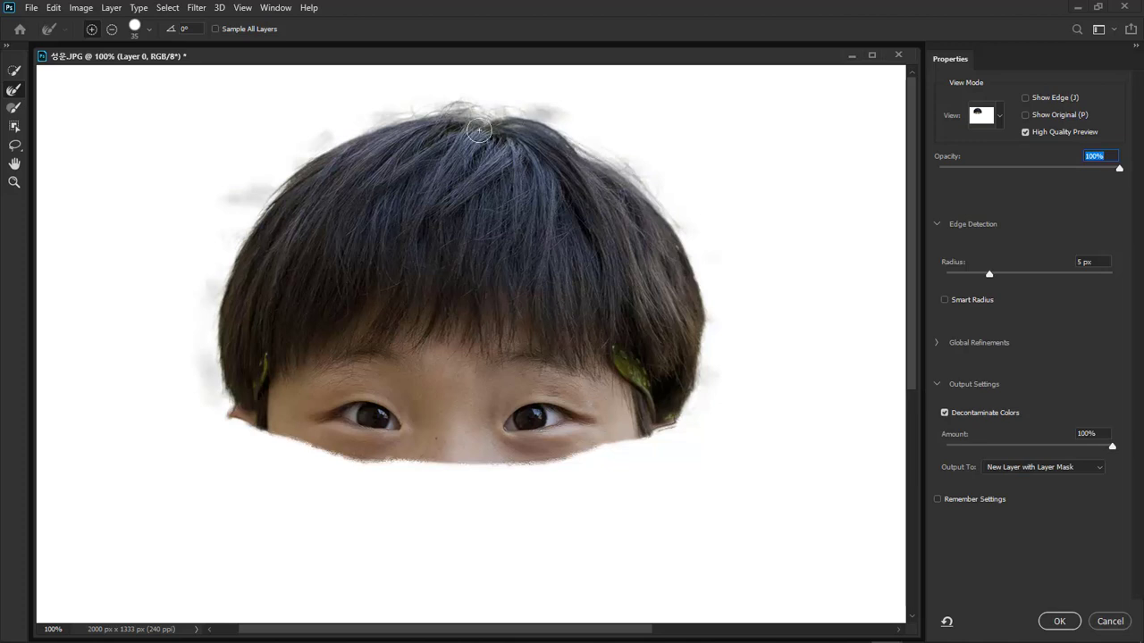
pyautogui.click(944, 413)
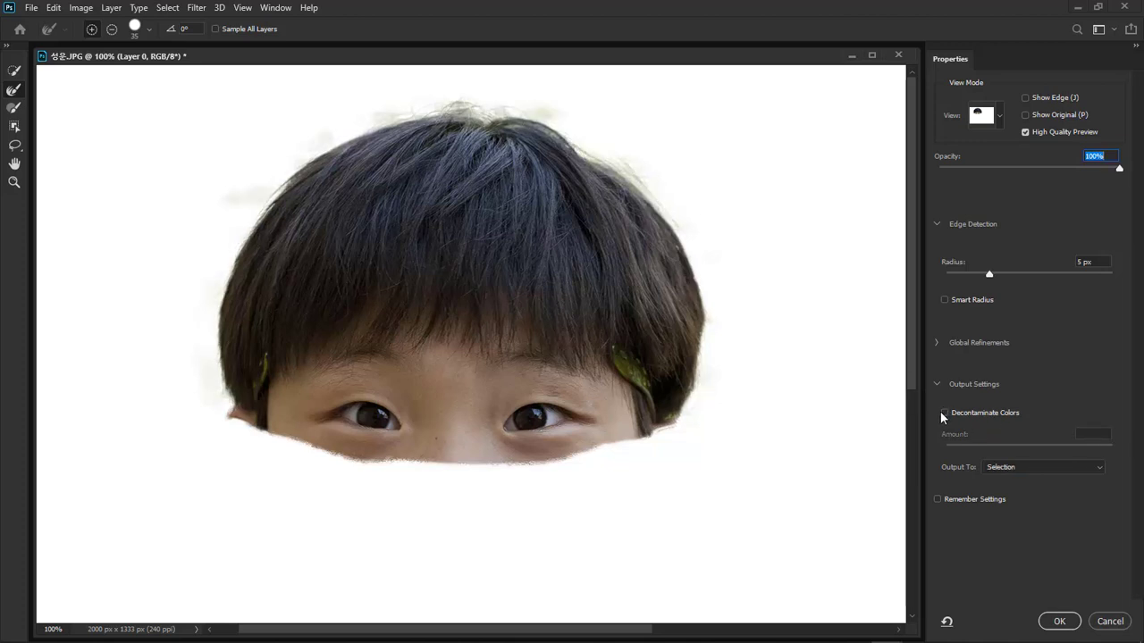
pyautogui.click(945, 413)
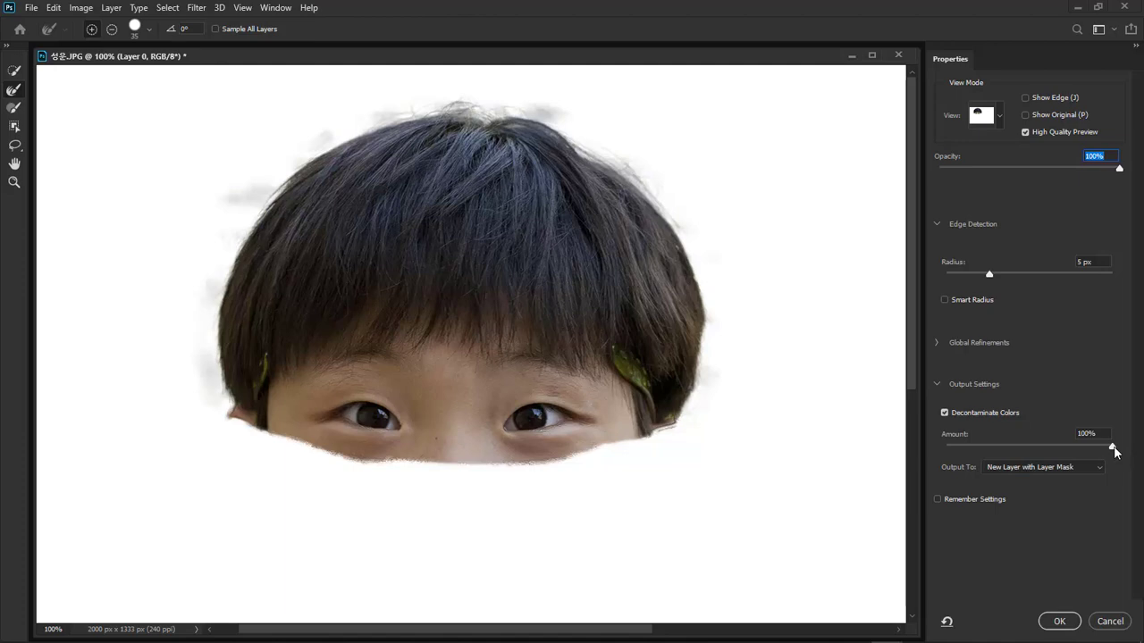
pyautogui.click(1049, 450)
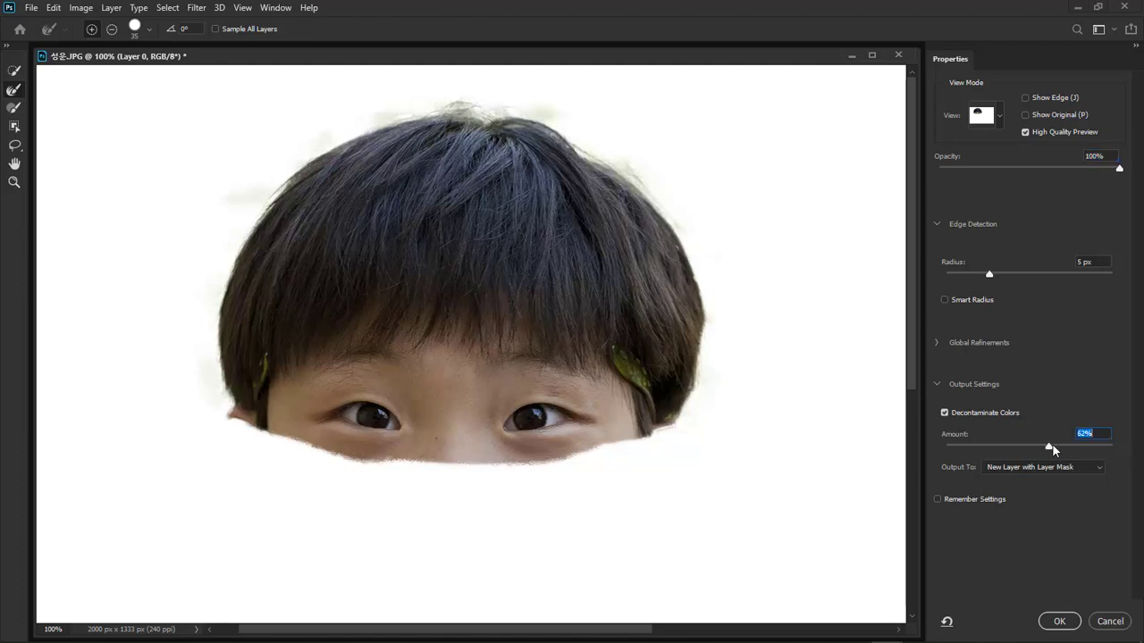
pyautogui.moveTo(1051, 447); pyautogui.dragTo(1028, 448)
pyautogui.click(959, 410)
pyautogui.click(957, 412)
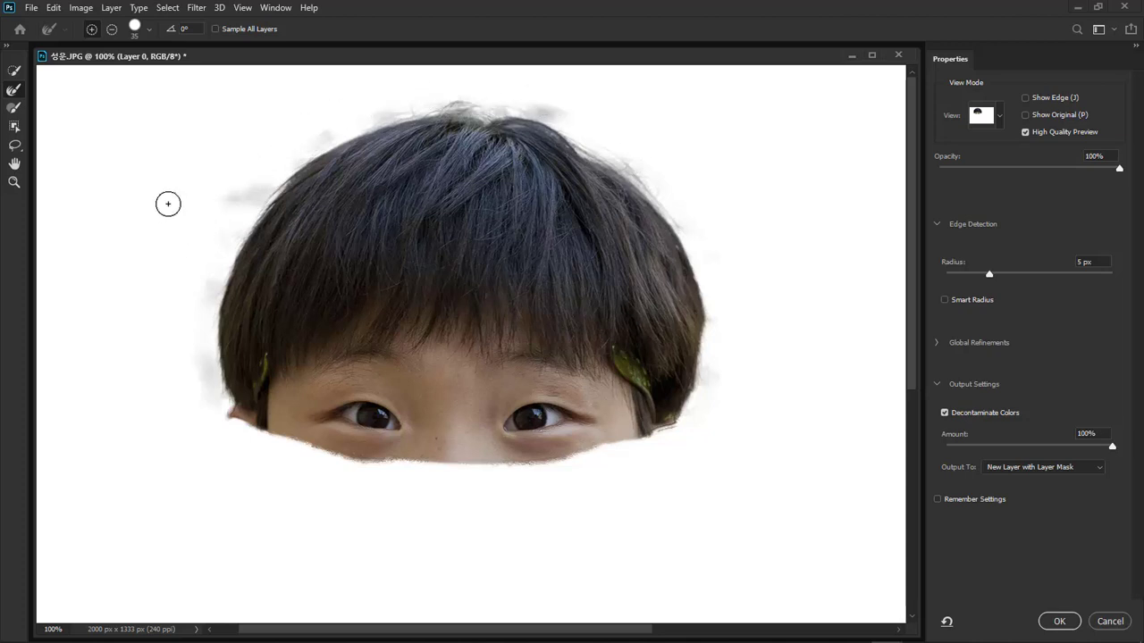
# Erase the stray smudges outside the hair on the image's left with a 40 px Brush in subtract mode
pyautogui.click(14, 108)
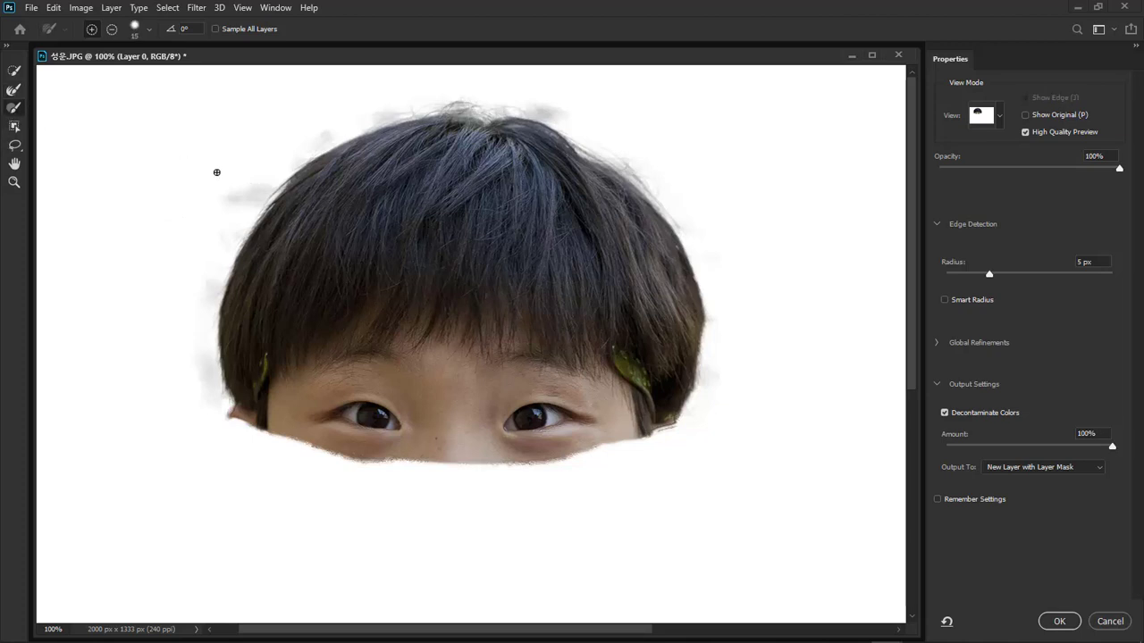
pyautogui.click(112, 31)
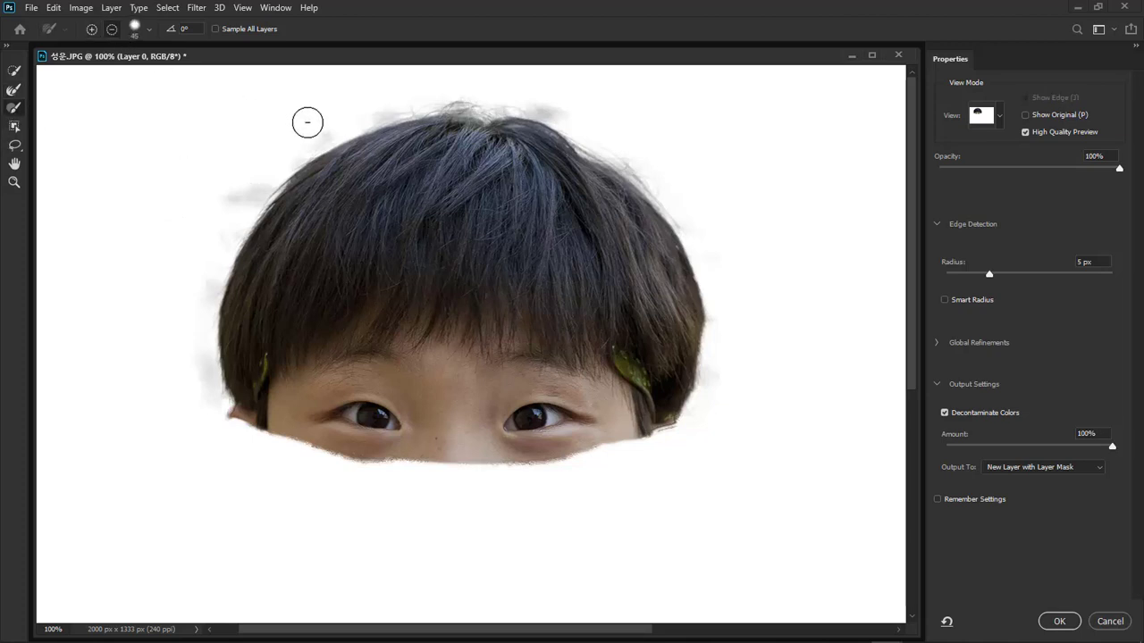
pyautogui.rightClick(322, 114)
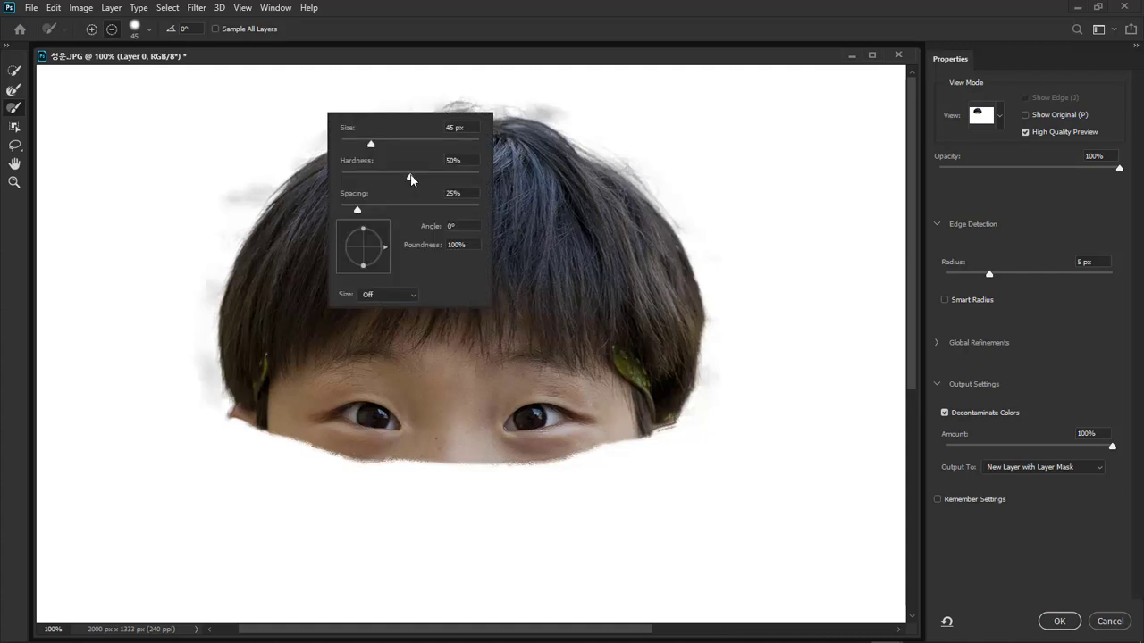
pyautogui.click(399, 61)
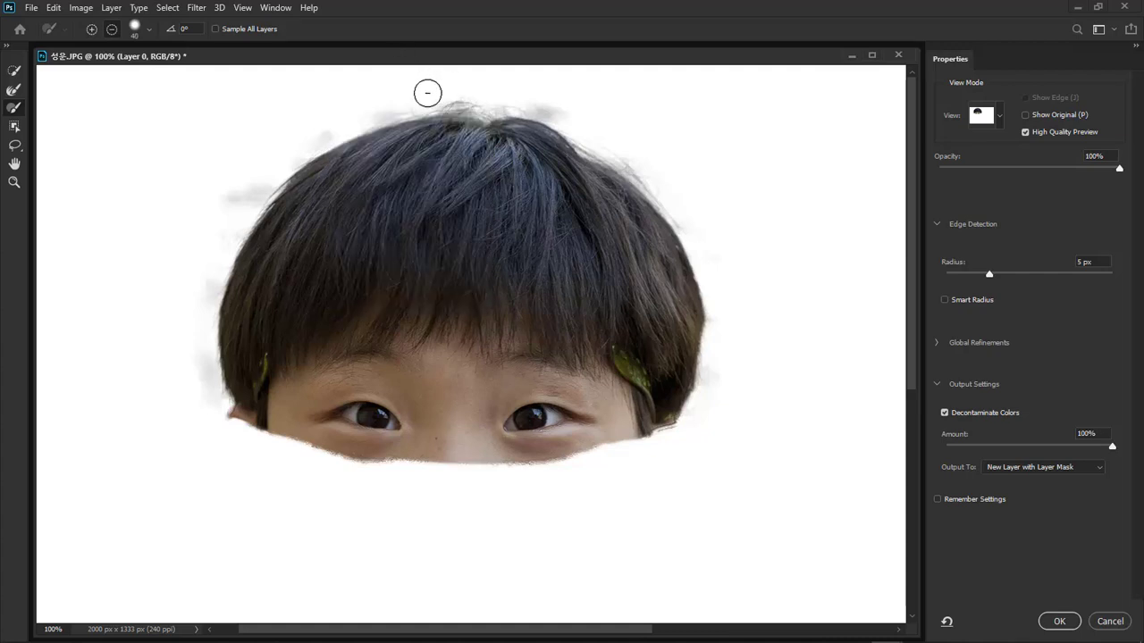
pyautogui.press('[')
pyautogui.moveTo(367, 110)
pyautogui.mouseDown()
pyautogui.moveTo(421, 92)
pyautogui.moveTo(319, 132)
pyautogui.moveTo(362, 106)
pyautogui.moveTo(271, 164)
pyautogui.moveTo(320, 126)
pyautogui.moveTo(248, 195)
pyautogui.moveTo(289, 144)
pyautogui.moveTo(193, 258)
pyautogui.moveTo(249, 168)
pyautogui.moveTo(169, 272)
pyautogui.moveTo(243, 209)
pyautogui.moveTo(189, 294)
pyautogui.moveTo(184, 286)
pyautogui.moveTo(222, 228)
pyautogui.moveTo(189, 335)
pyautogui.moveTo(214, 259)
pyautogui.moveTo(197, 410)
pyautogui.mouseUp()
pyautogui.moveTo(199, 360)
pyautogui.mouseDown()
pyautogui.moveTo(209, 401)
pyautogui.moveTo(207, 387)
pyautogui.mouseUp()
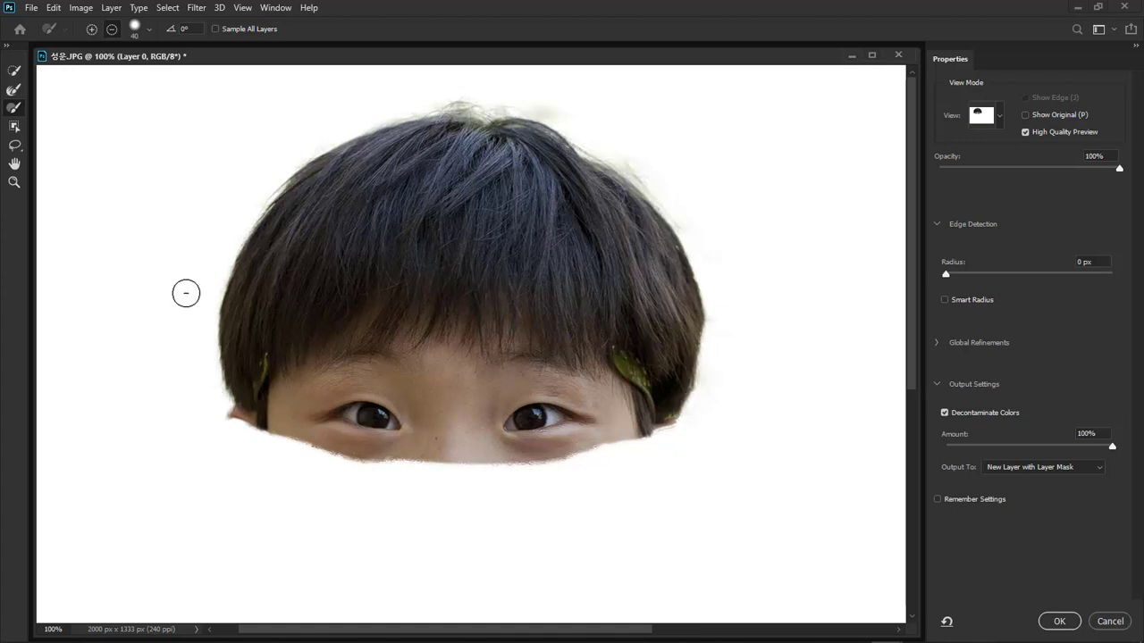
# Erase the remaining fringe from the crown down the image's right side and below the image-left ear, and apply the Select and Mask refinement
pyautogui.moveTo(440, 91)
pyautogui.mouseDown()
pyautogui.moveTo(401, 91)
pyautogui.moveTo(500, 84)
pyautogui.moveTo(491, 83)
pyautogui.moveTo(593, 119)
pyautogui.moveTo(541, 96)
pyautogui.moveTo(505, 89)
pyautogui.moveTo(584, 118)
pyautogui.moveTo(499, 89)
pyautogui.moveTo(607, 127)
pyautogui.moveTo(502, 94)
pyautogui.moveTo(578, 114)
pyautogui.moveTo(689, 207)
pyautogui.moveTo(686, 161)
pyautogui.moveTo(607, 128)
pyautogui.moveTo(722, 249)
pyautogui.moveTo(611, 141)
pyautogui.moveTo(723, 304)
pyautogui.mouseUp()
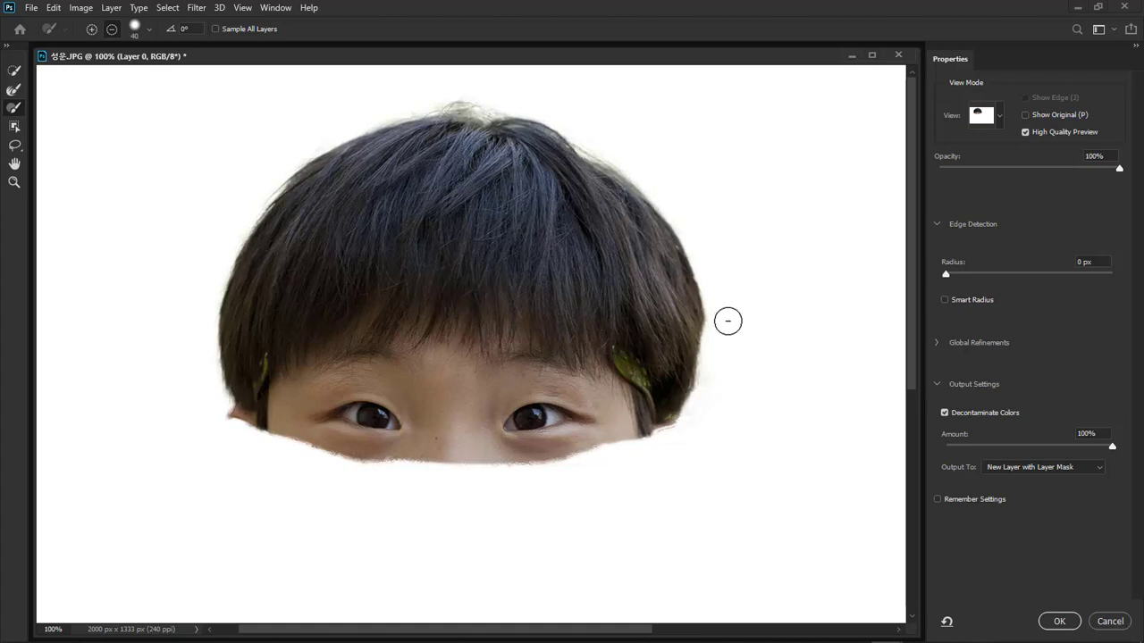
pyautogui.moveTo(701, 418); pyautogui.dragTo(701, 457)
pyautogui.moveTo(723, 313); pyautogui.dragTo(696, 450)
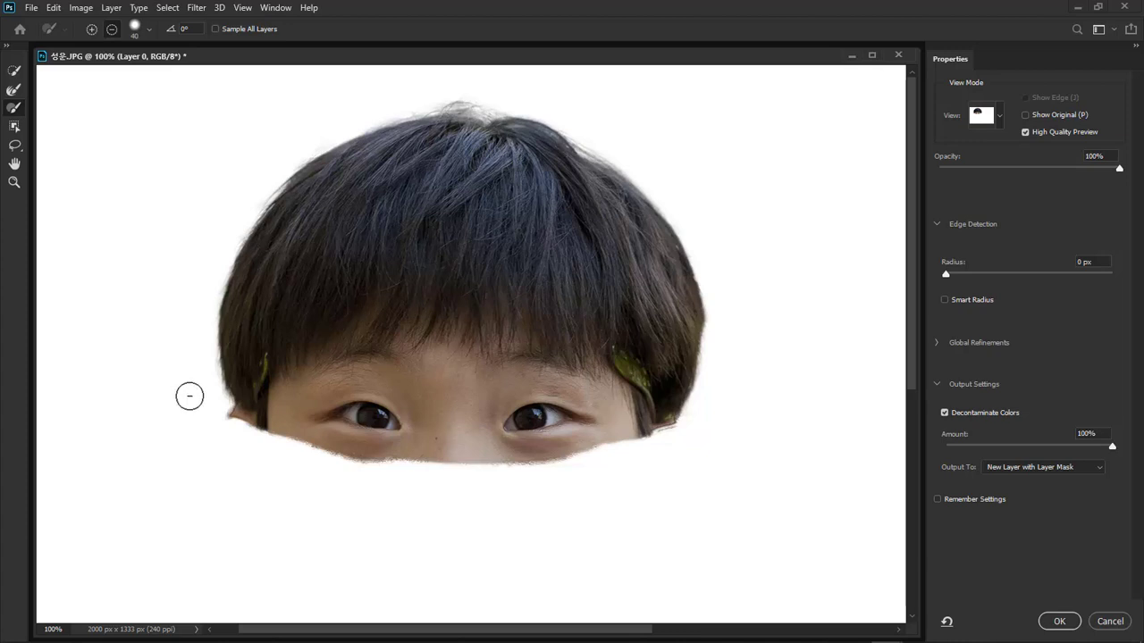
pyautogui.moveTo(197, 411); pyautogui.dragTo(270, 531)
pyautogui.click(1060, 621)
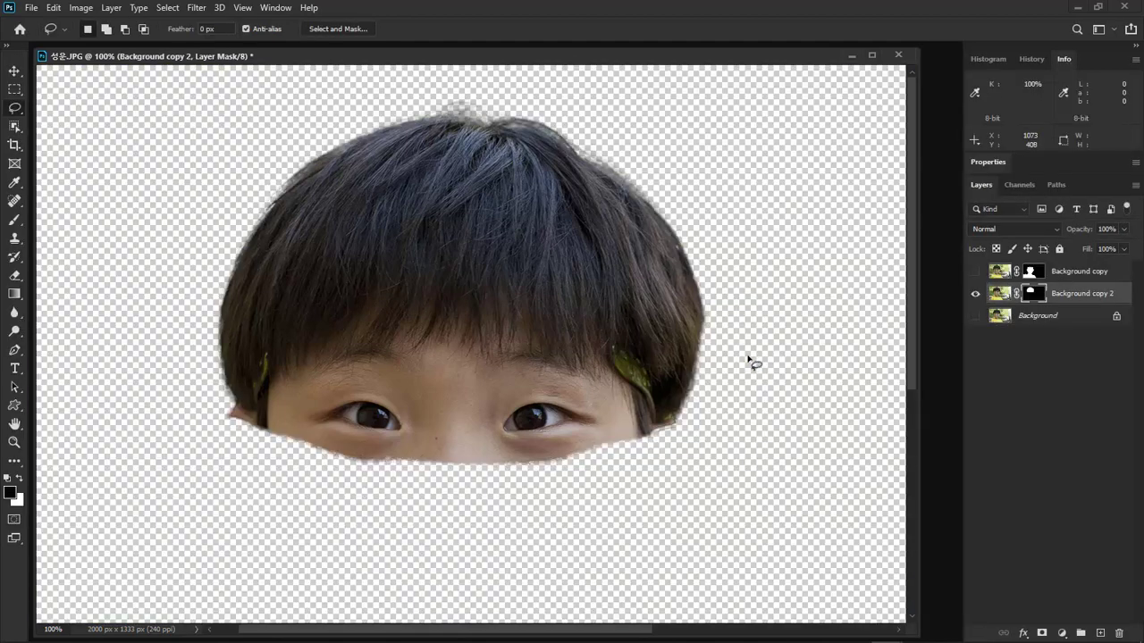
# Move the Background copy 2 layer above Background copy and make Background copy visible
pyautogui.hotkey('ctrl', '-')
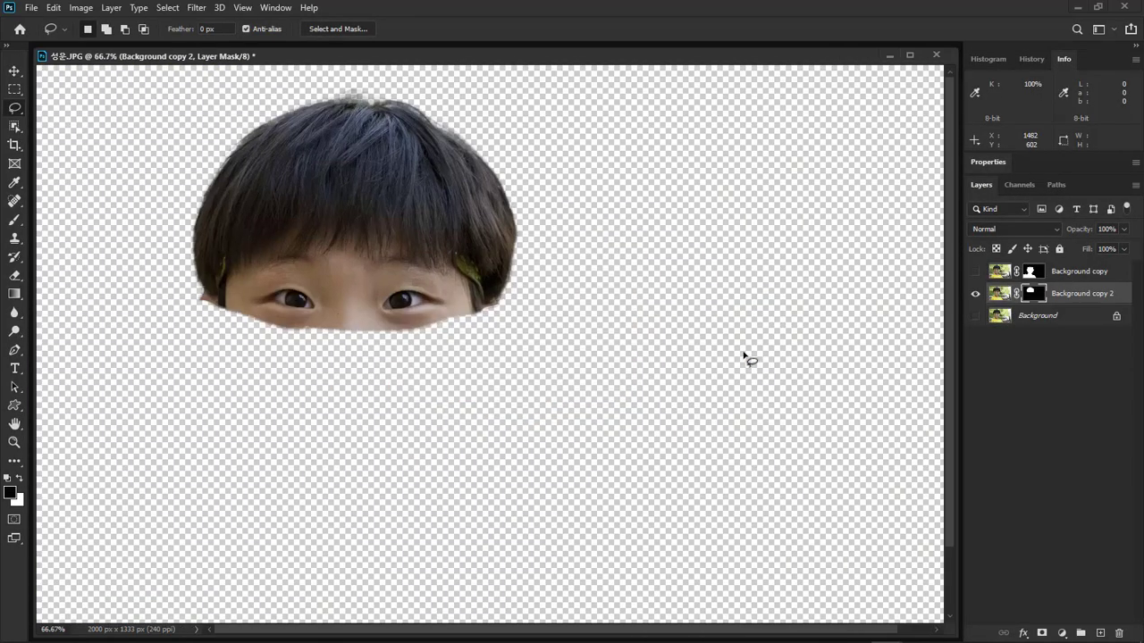
pyautogui.hotkey('ctrl', '-')
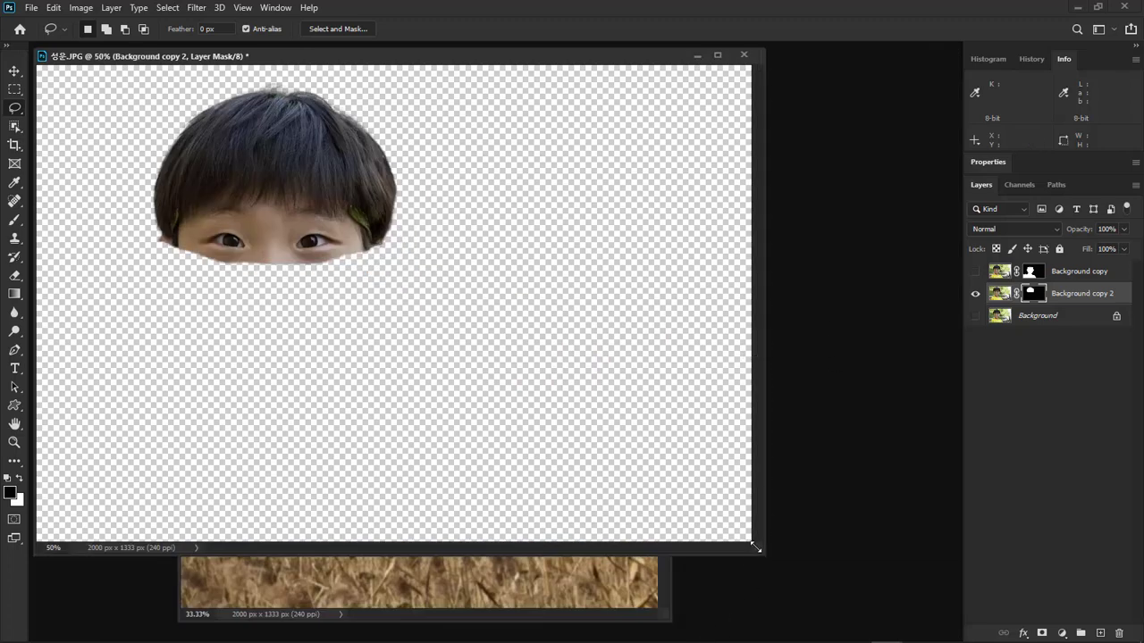
pyautogui.moveTo(761, 552); pyautogui.dragTo(883, 568)
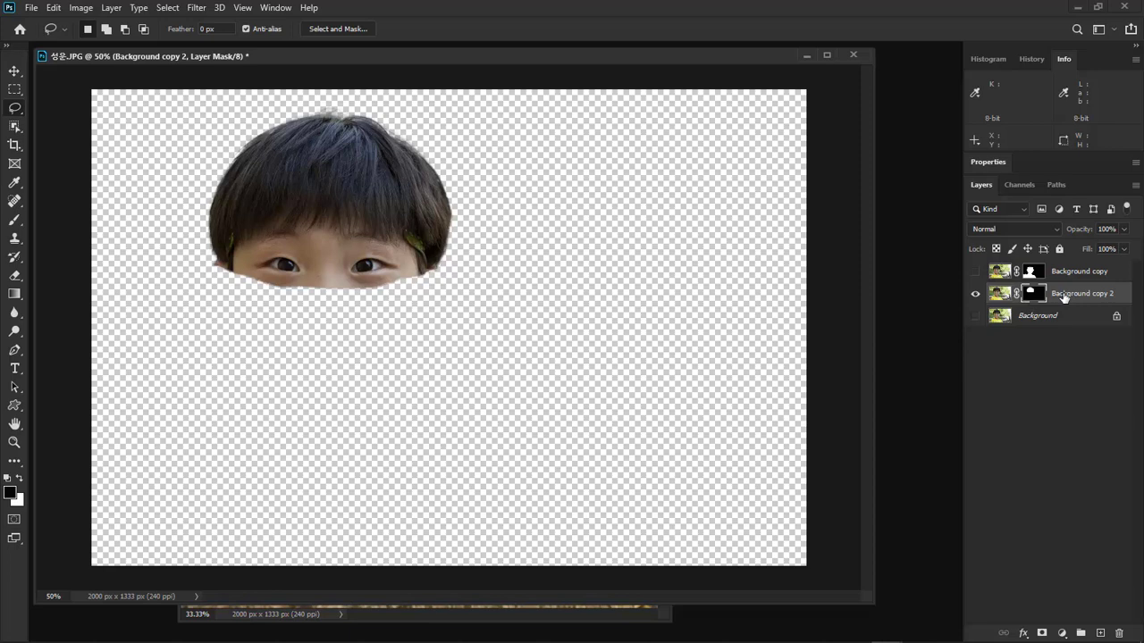
pyautogui.moveTo(1071, 293)
pyautogui.mouseDown()
pyautogui.moveTo(1089, 269)
pyautogui.moveTo(1080, 273)
pyautogui.mouseUp()
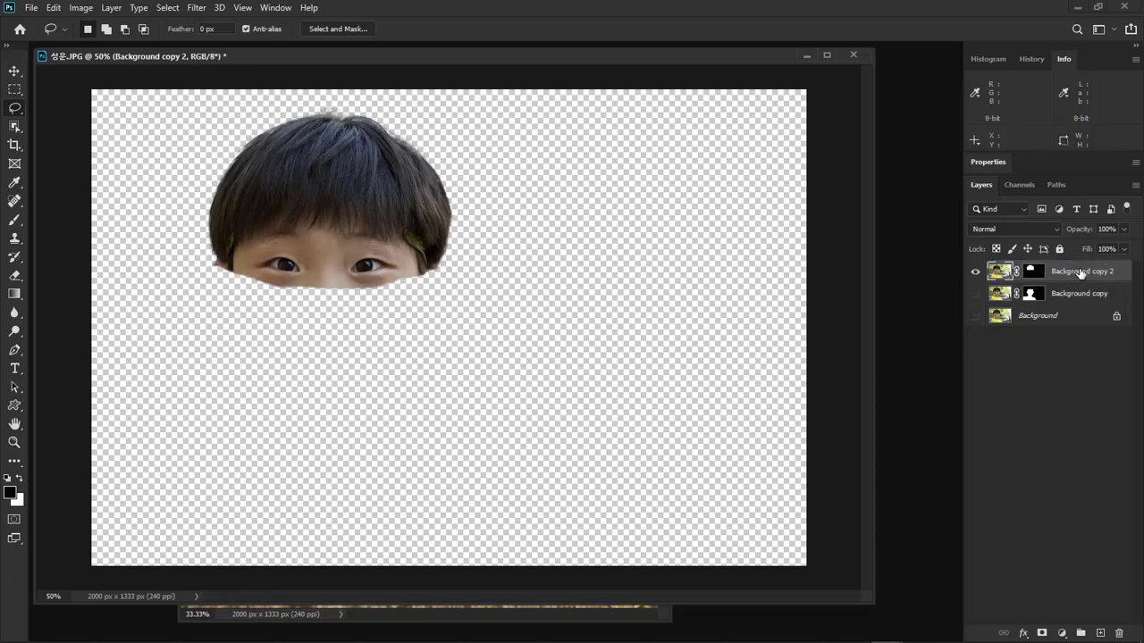
pyautogui.click(975, 294)
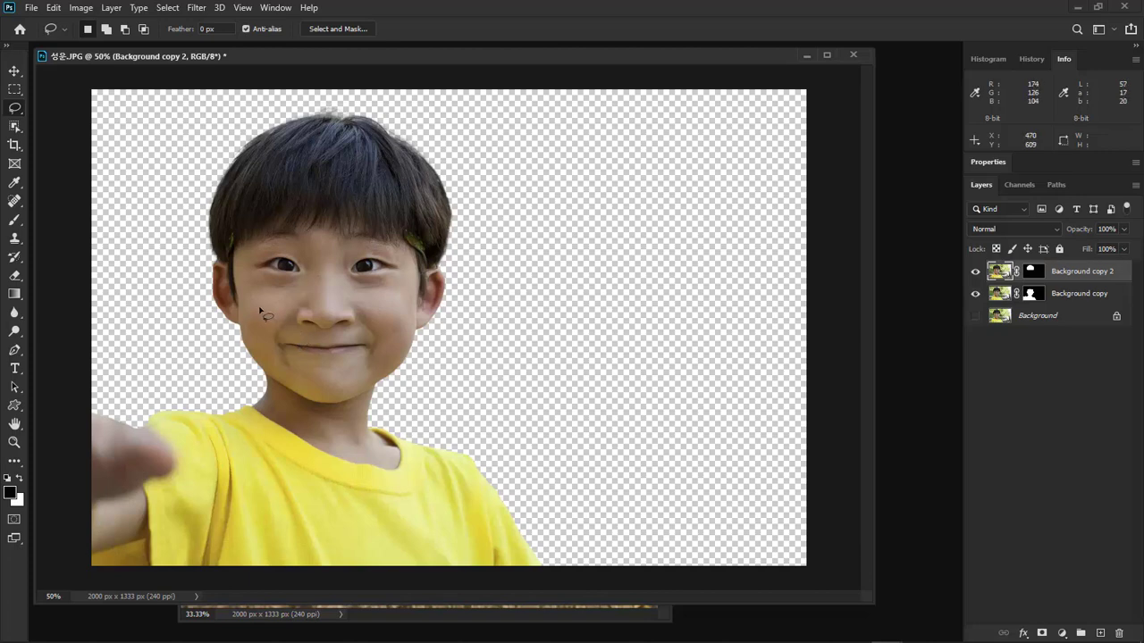
# Examine the lower edge of the hair cutout at 200% zoom, with Background copy hidden and shown again
pyautogui.hotkey('ctrl', '=')
pyautogui.hotkey('ctrl', '=')
pyautogui.hotkey('ctrl', '=')
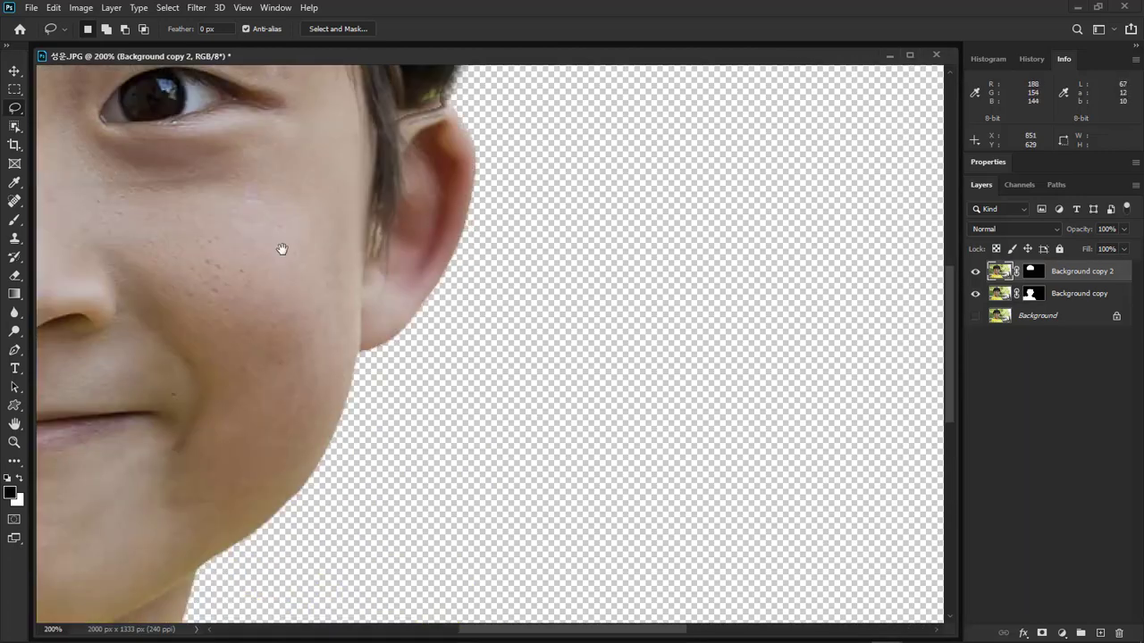
pyautogui.moveTo(281, 249); pyautogui.dragTo(796, 408)
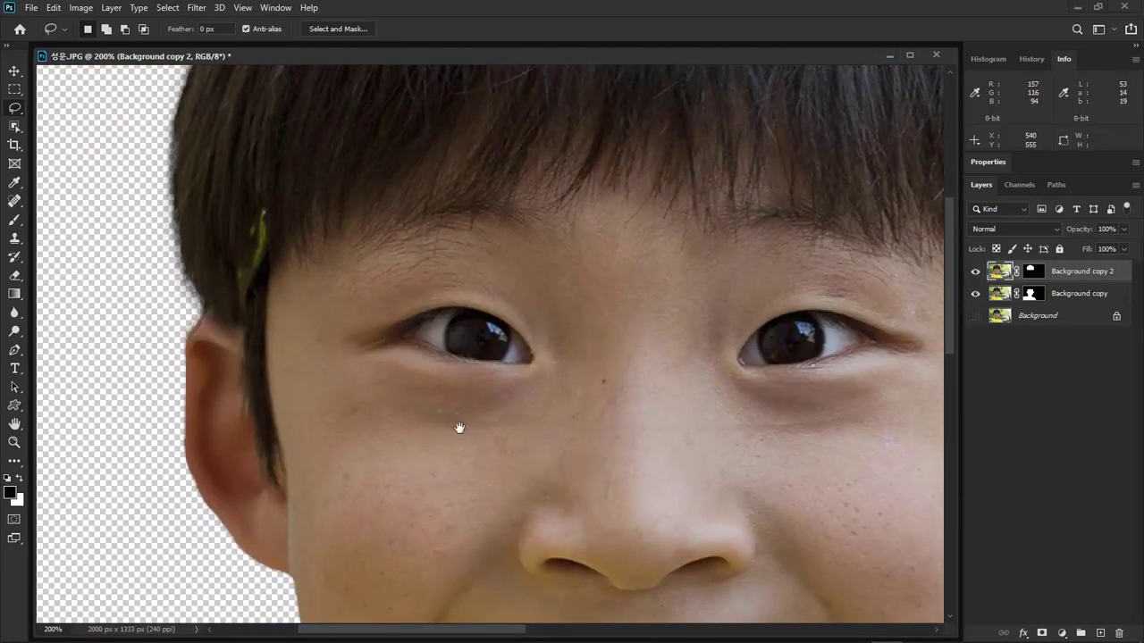
pyautogui.moveTo(460, 429); pyautogui.dragTo(425, 421)
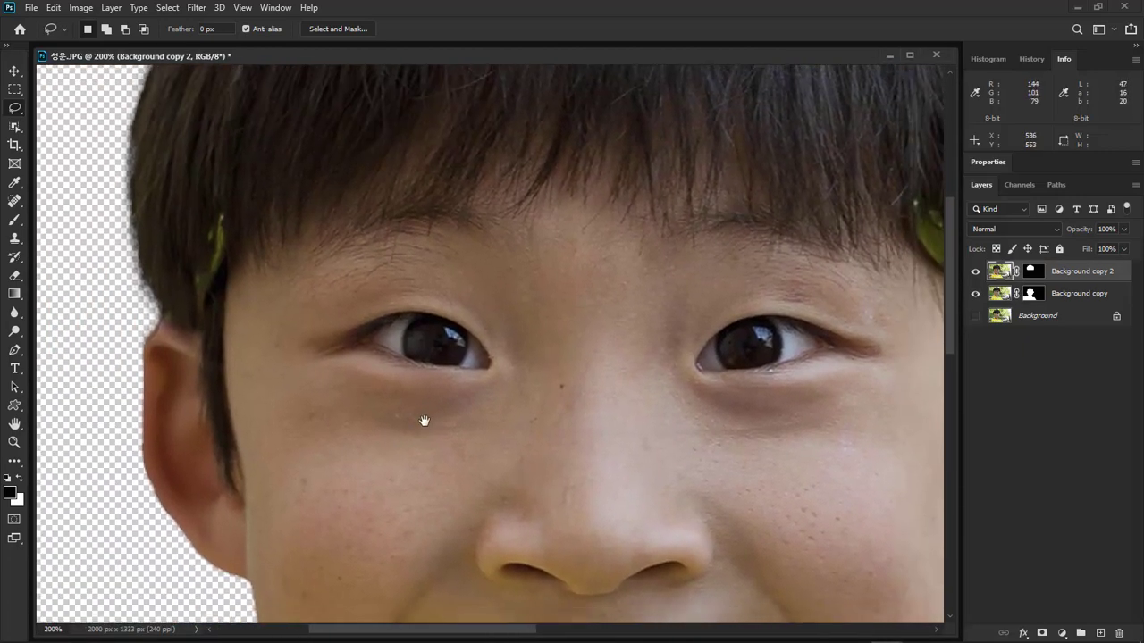
pyautogui.click(976, 295)
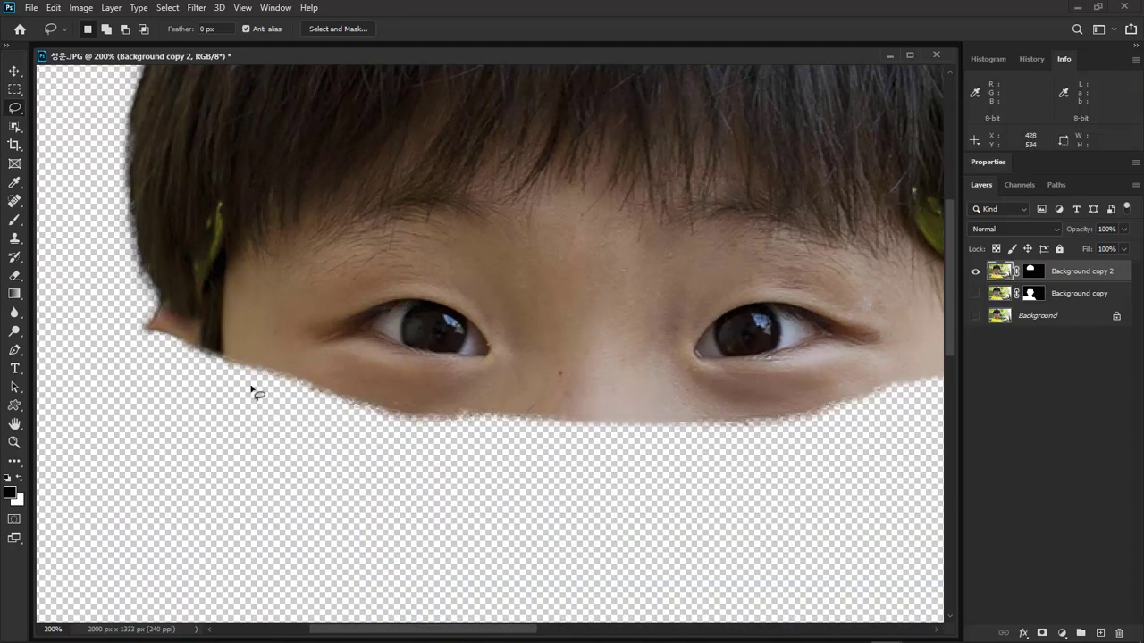
pyautogui.moveTo(671, 427); pyautogui.dragTo(605, 423)
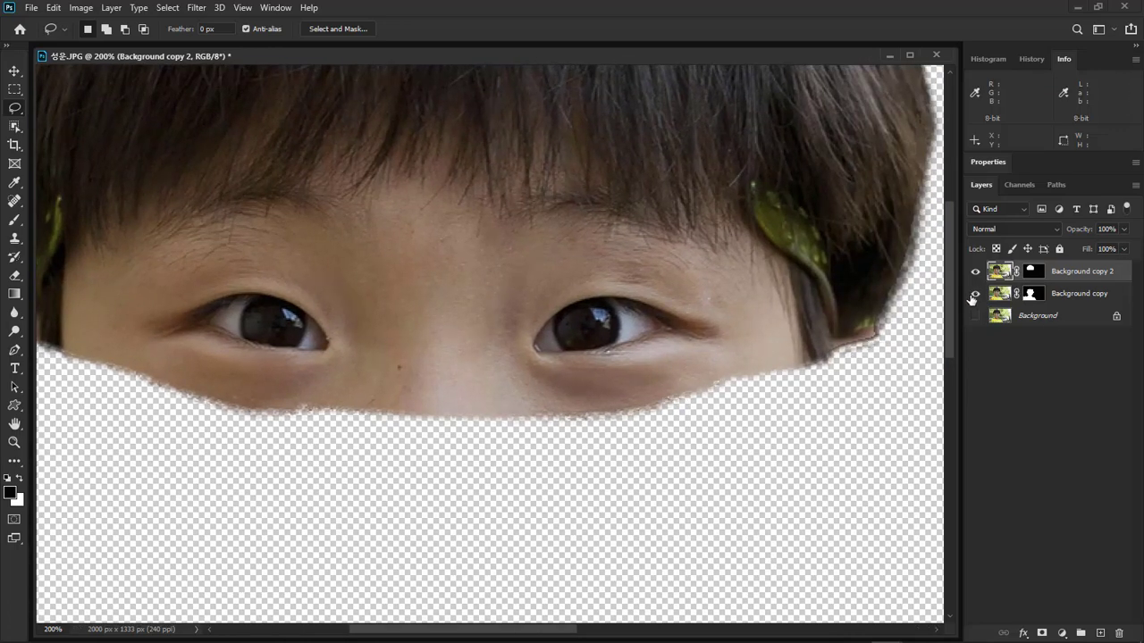
pyautogui.click(974, 294)
# Paint black on Background copy 2's mask with a 15 px Brush along the top of the ear on the image's right
pyautogui.click(1034, 271)
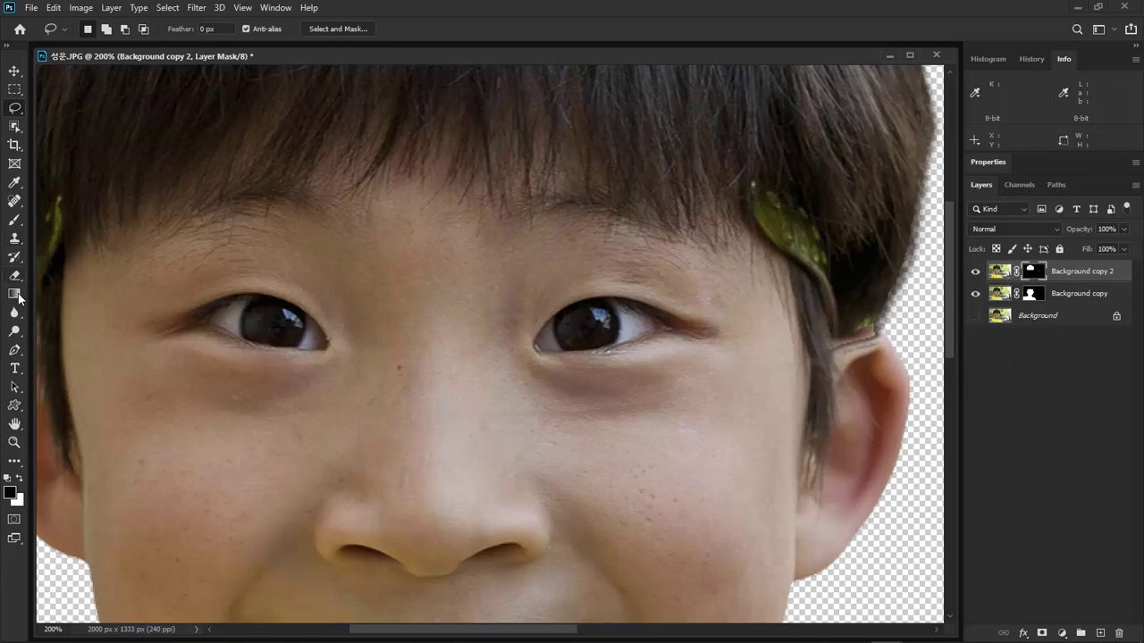
pyautogui.click(14, 221)
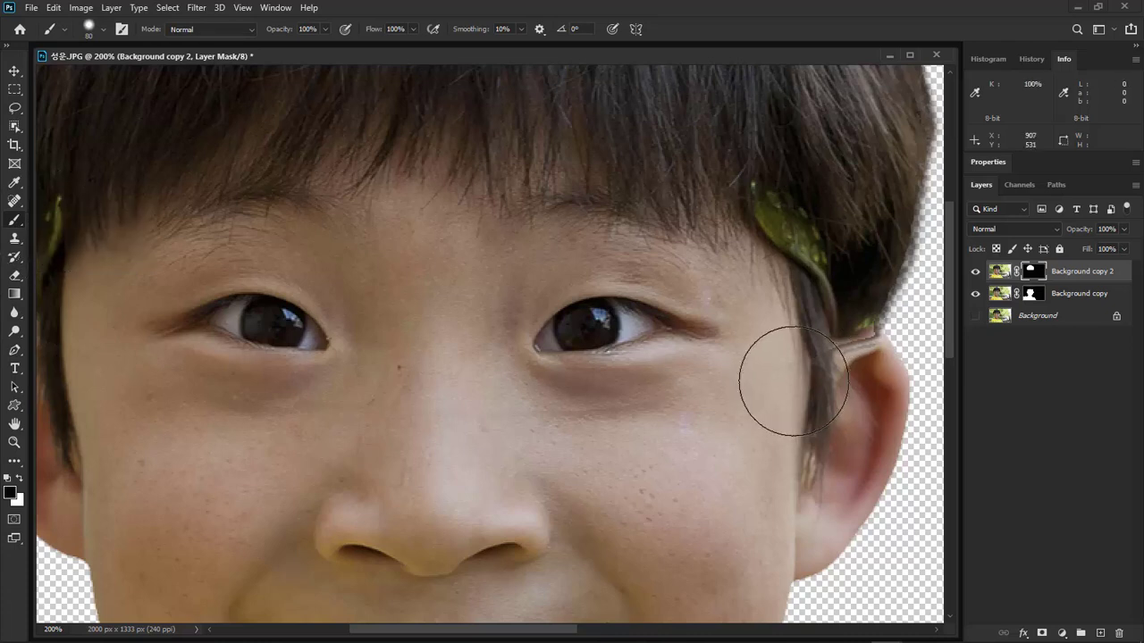
pyautogui.press('[')
pyautogui.press('[')
pyautogui.press('[')
pyautogui.press('[')
pyautogui.press('[')
pyautogui.press('[')
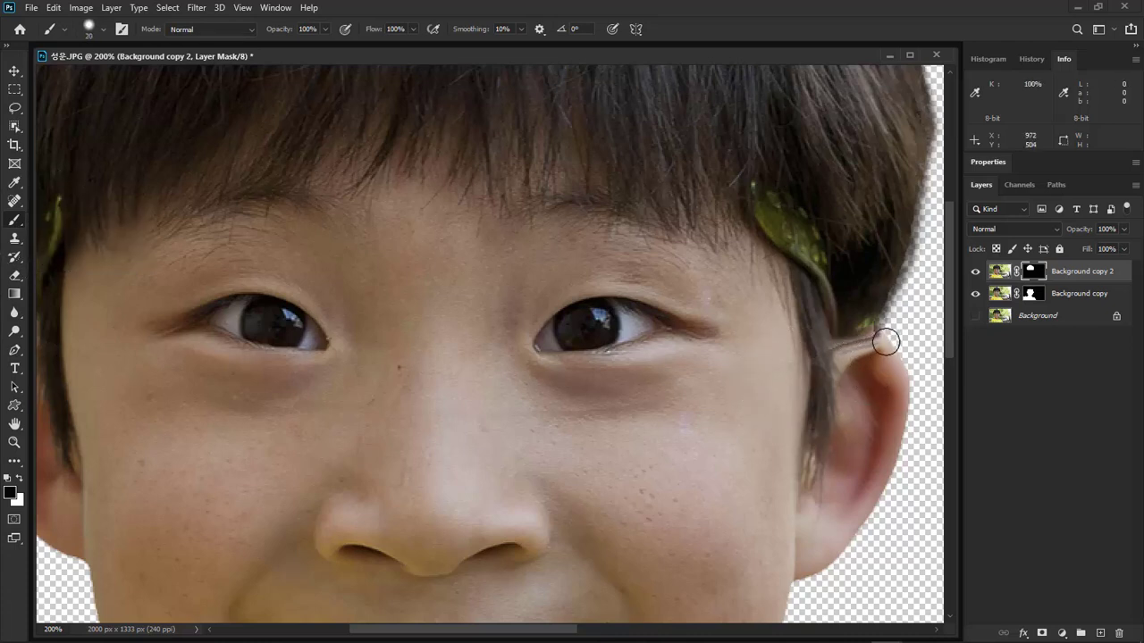
pyautogui.press('[')
pyautogui.press('[')
pyautogui.press(']')
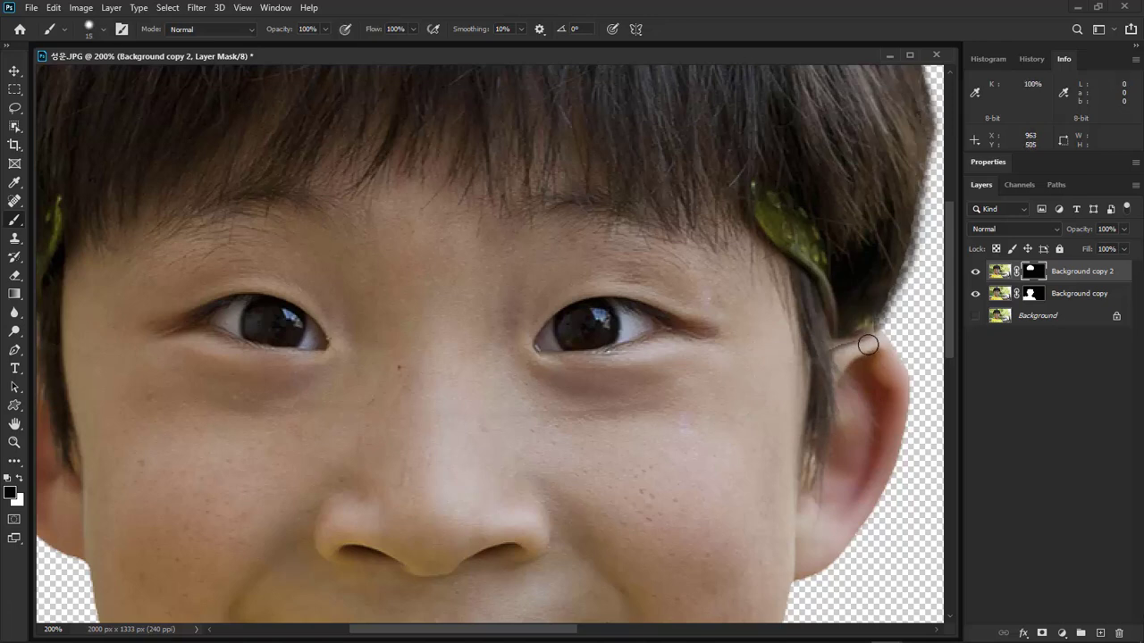
pyautogui.moveTo(868, 343)
pyautogui.mouseDown()
pyautogui.moveTo(831, 367)
pyautogui.moveTo(901, 326)
pyautogui.moveTo(862, 347)
pyautogui.moveTo(884, 333)
pyautogui.moveTo(874, 340)
pyautogui.mouseUp()
# Mask out Background copy 2's rough lower edge from the image-right ear across the face, enlarging the Brush from 25 to 45 px
pyautogui.press(']')
pyautogui.press(']')
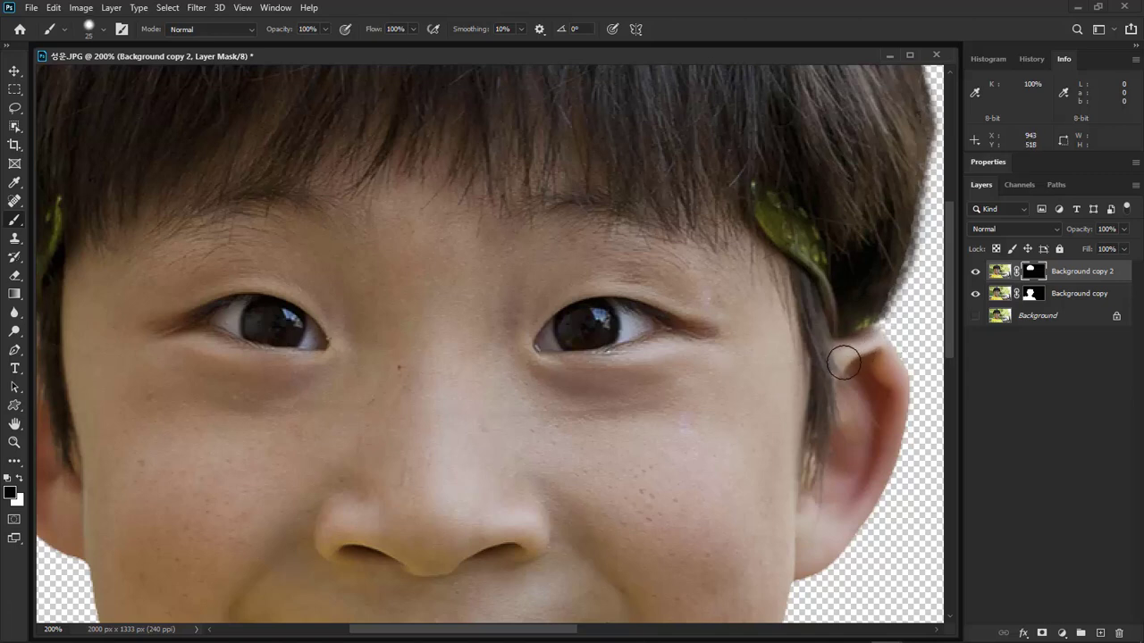
pyautogui.press(']')
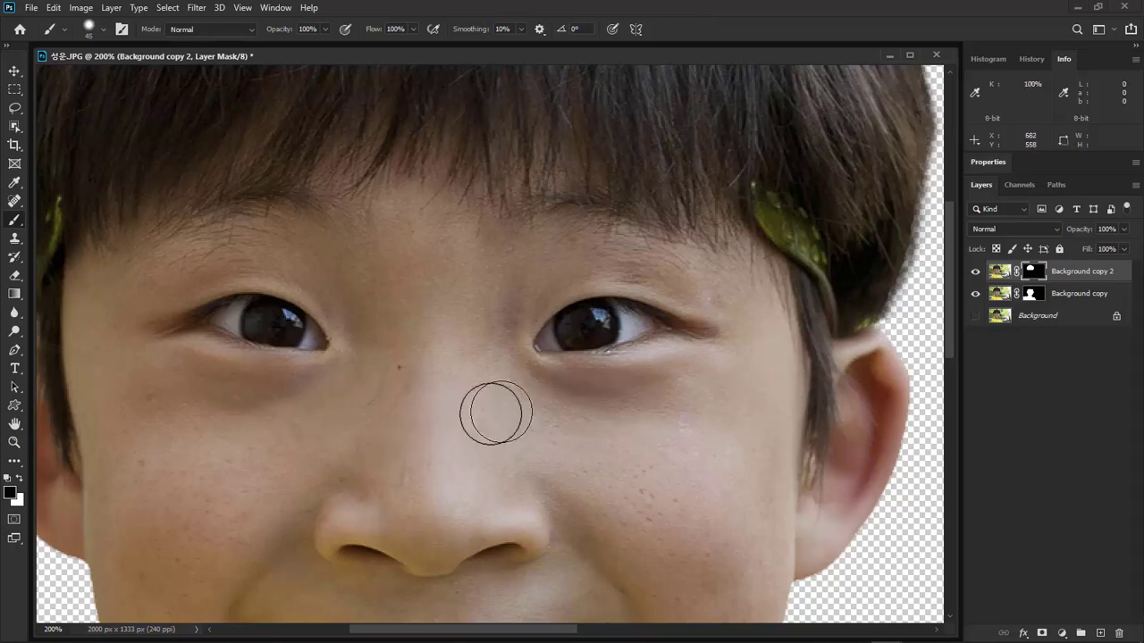
# Mask Background copy 2 off the ear on the image's left with a 20 px Brush, and compare the result with the original Background
pyautogui.hscroll(-5, 497, 409)
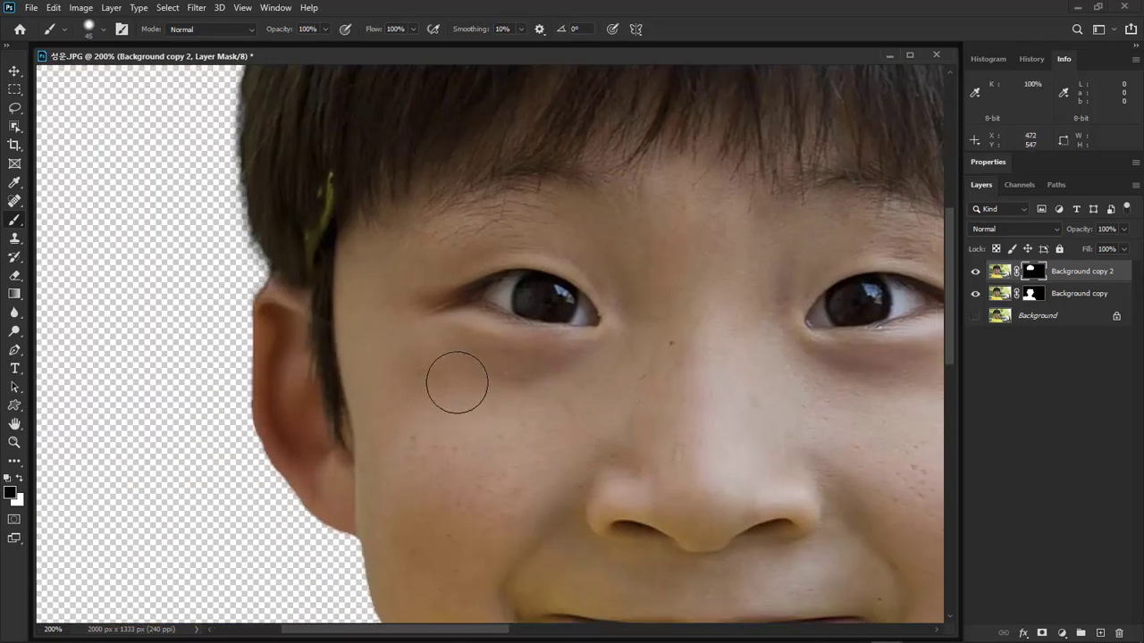
pyautogui.press('[')
pyautogui.press('[')
pyautogui.press('[')
pyautogui.press('[')
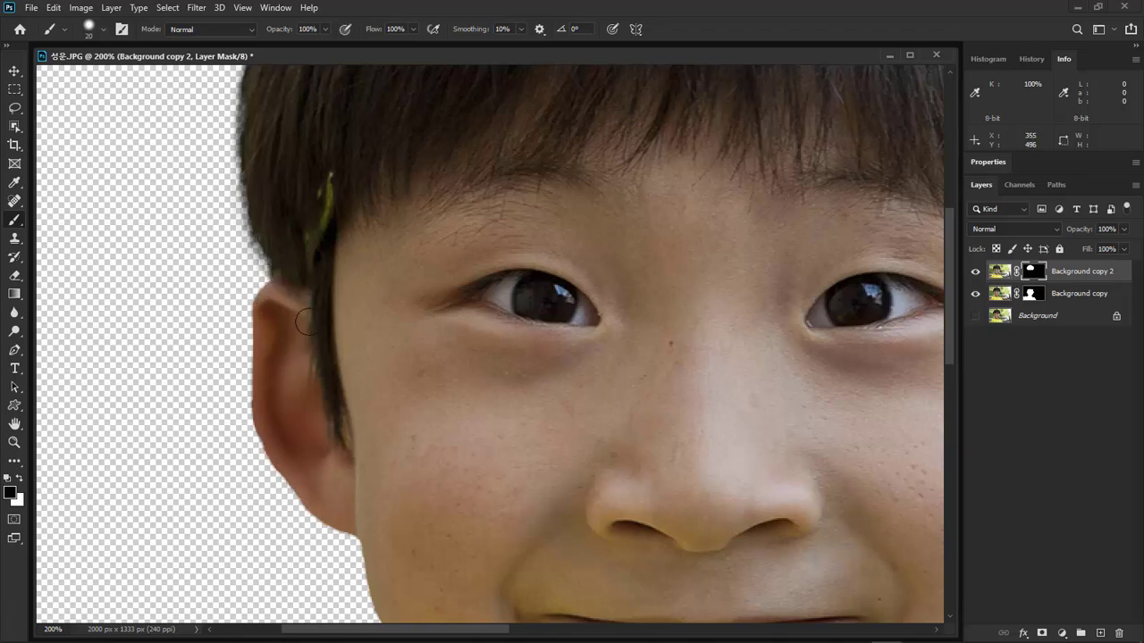
pyautogui.click(975, 315)
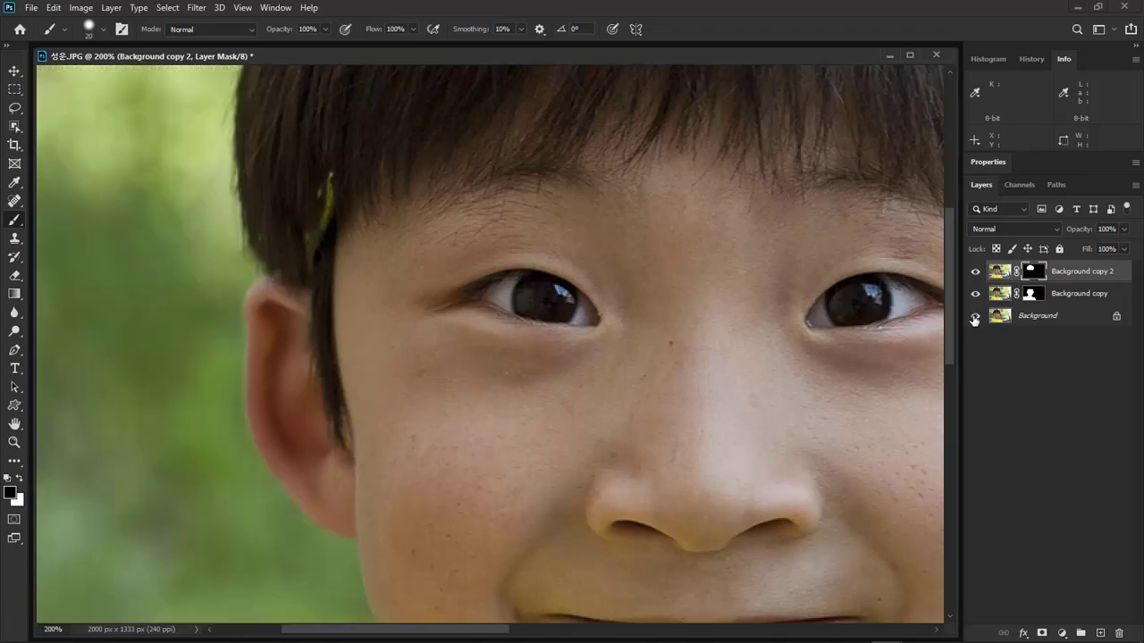
pyautogui.click(975, 316)
# Hide Background copy, clean up Background copy 2's lower mask edge with a 50 px black Brush, and show Background copy again
pyautogui.click(975, 293)
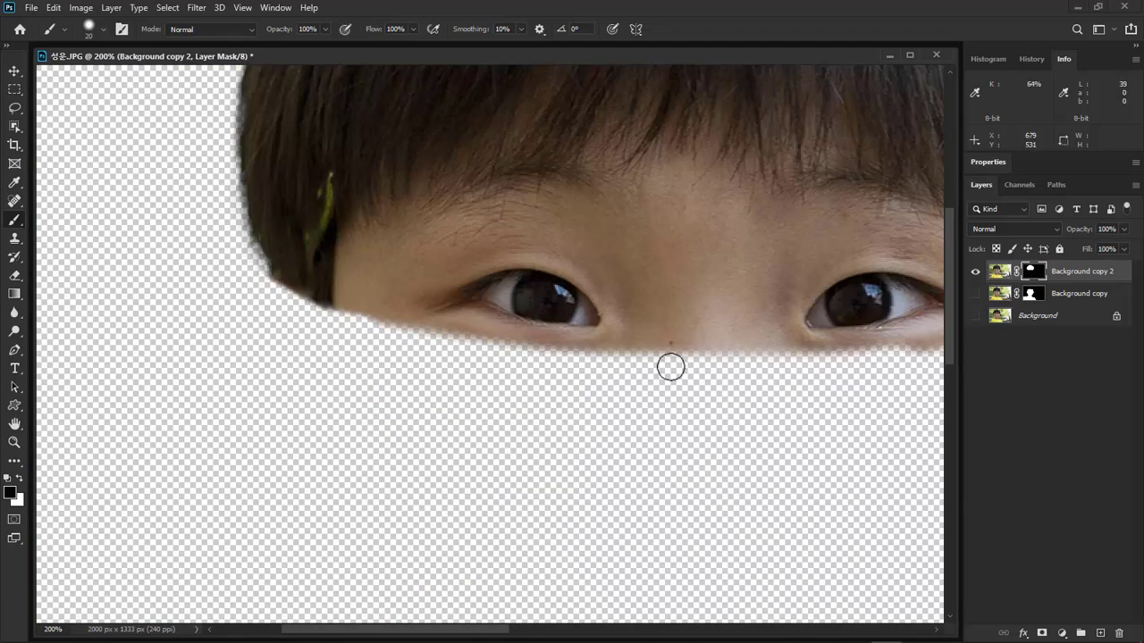
pyautogui.press(']')
pyautogui.press(']')
pyautogui.press(']')
pyautogui.press(']')
pyautogui.press(']')
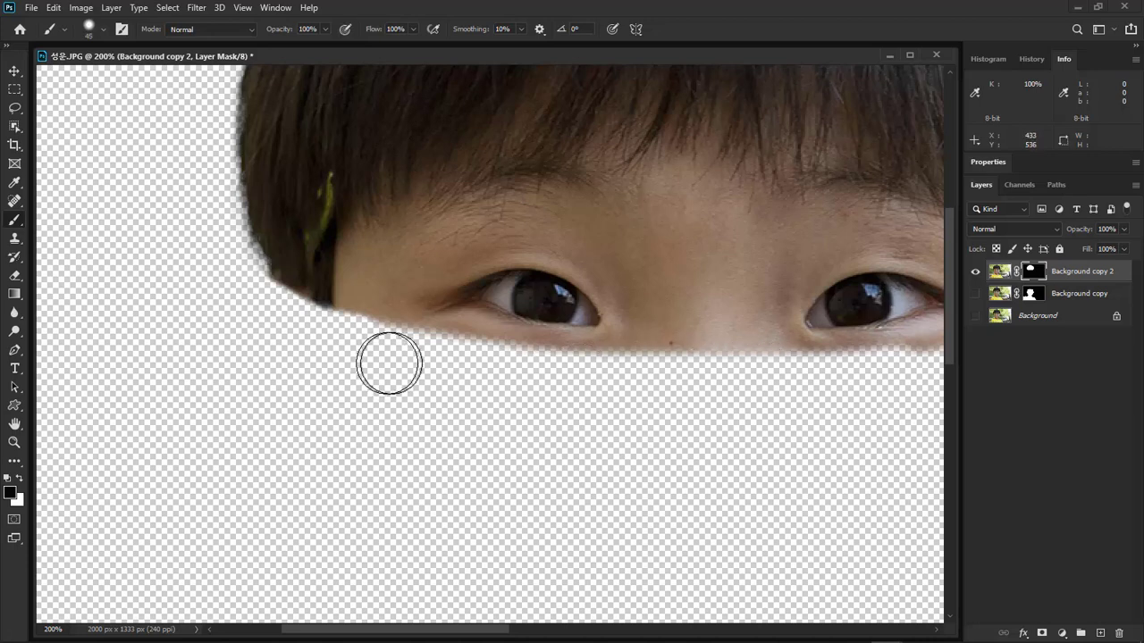
pyautogui.press(']')
pyautogui.moveTo(429, 366)
pyautogui.mouseDown()
pyautogui.moveTo(794, 382)
pyautogui.moveTo(370, 413)
pyautogui.moveTo(429, 409)
pyautogui.mouseUp()
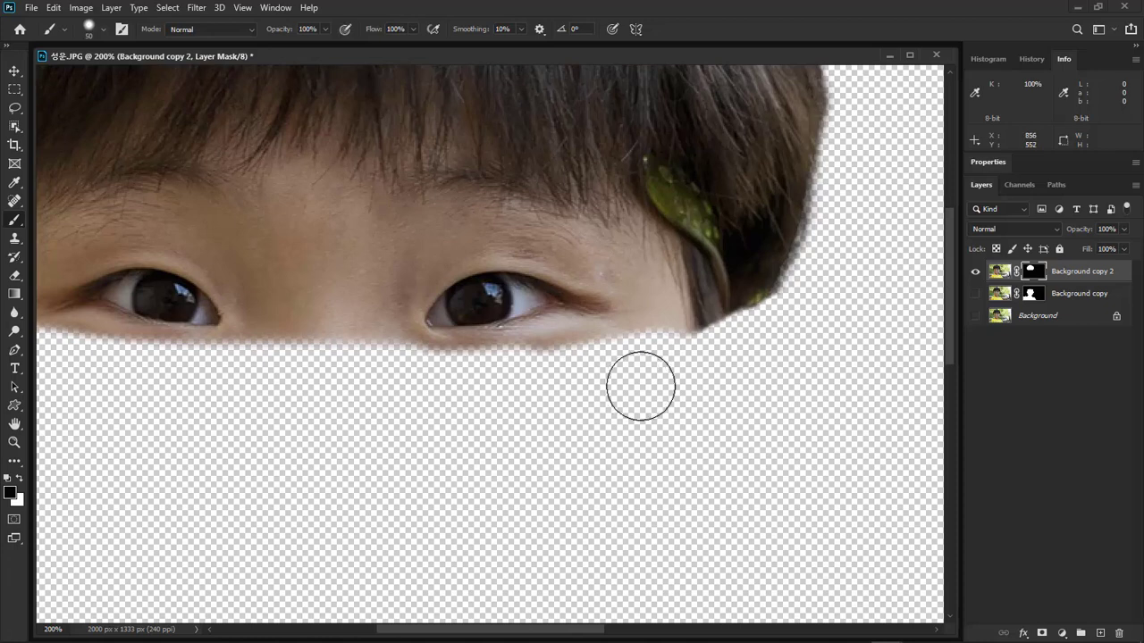
pyautogui.click(976, 294)
# Compare the hair edges on both sides of the head with Background copy 2 hidden and shown, and view the whole cutout at 50%
pyautogui.click(976, 271)
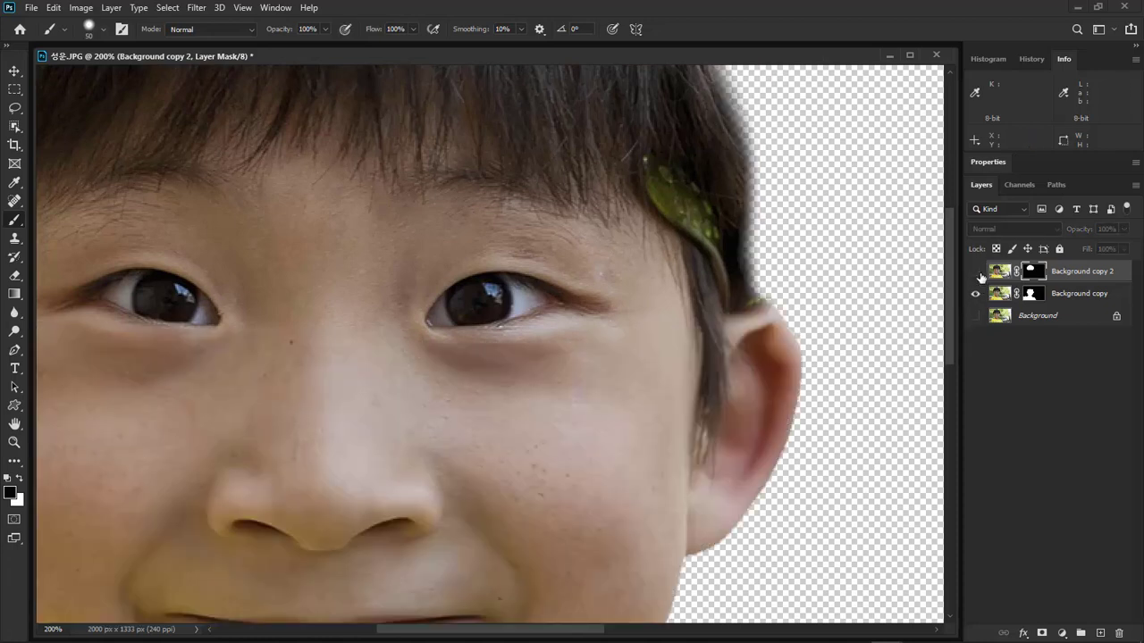
pyautogui.click(977, 273)
pyautogui.click(976, 273)
pyautogui.click(977, 273)
pyautogui.click(977, 273)
pyautogui.moveTo(266, 368); pyautogui.dragTo(719, 369)
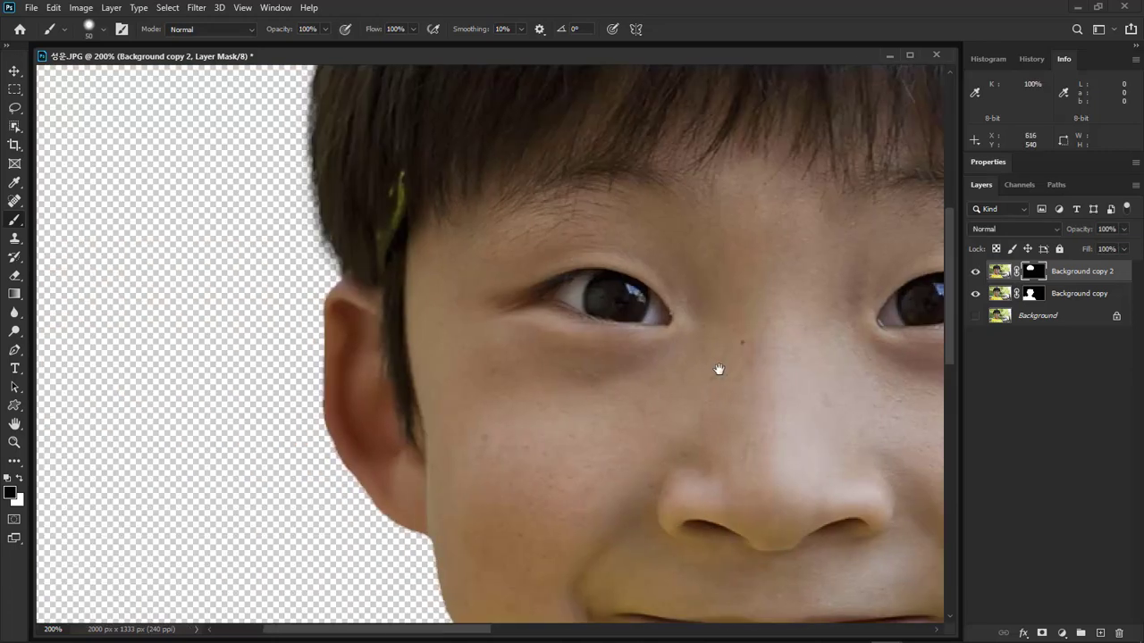
pyautogui.click(977, 274)
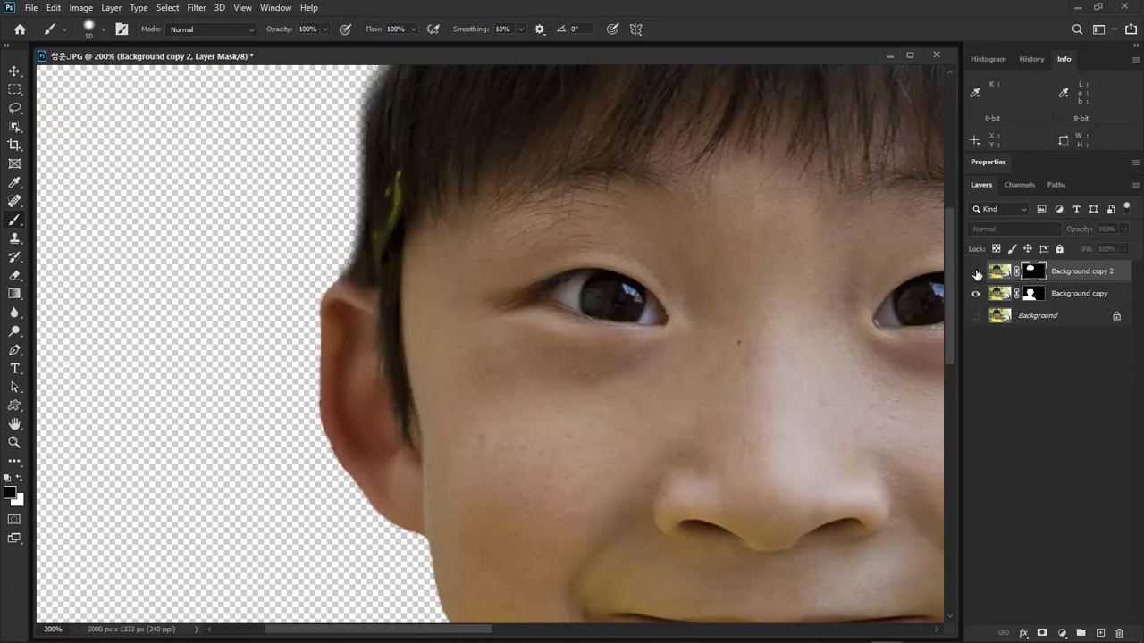
pyautogui.click(977, 273)
pyautogui.click(977, 273)
pyautogui.click(977, 273)
pyautogui.moveTo(799, 429); pyautogui.dragTo(517, 429)
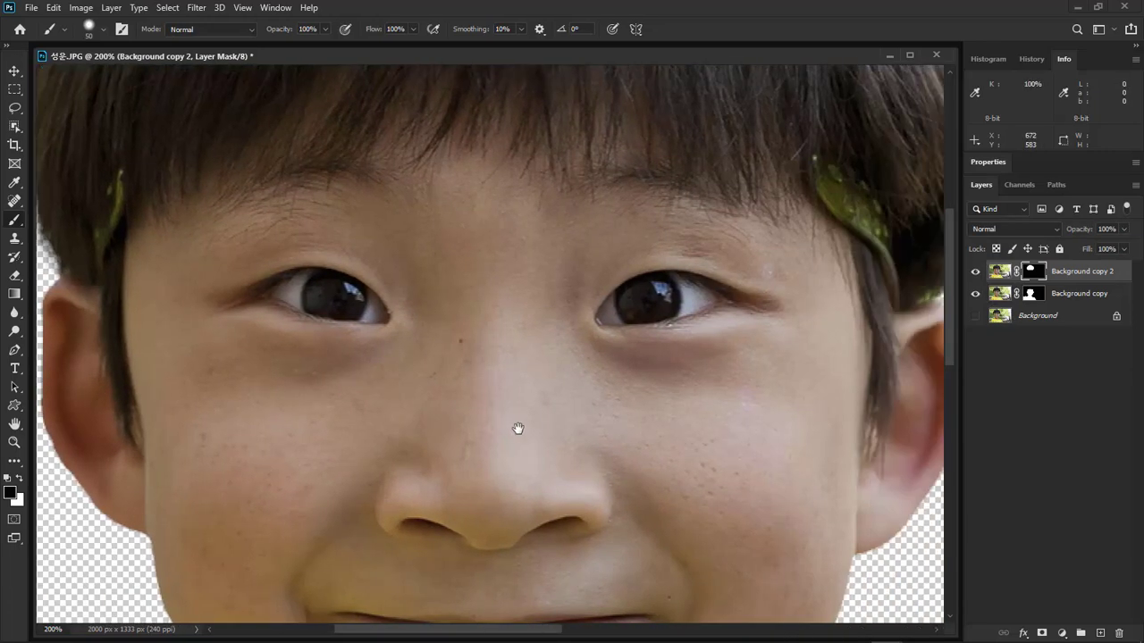
pyautogui.hotkey('ctrl', '-')
pyautogui.hotkey('ctrl', '-')
pyautogui.hotkey('ctrl', '-')
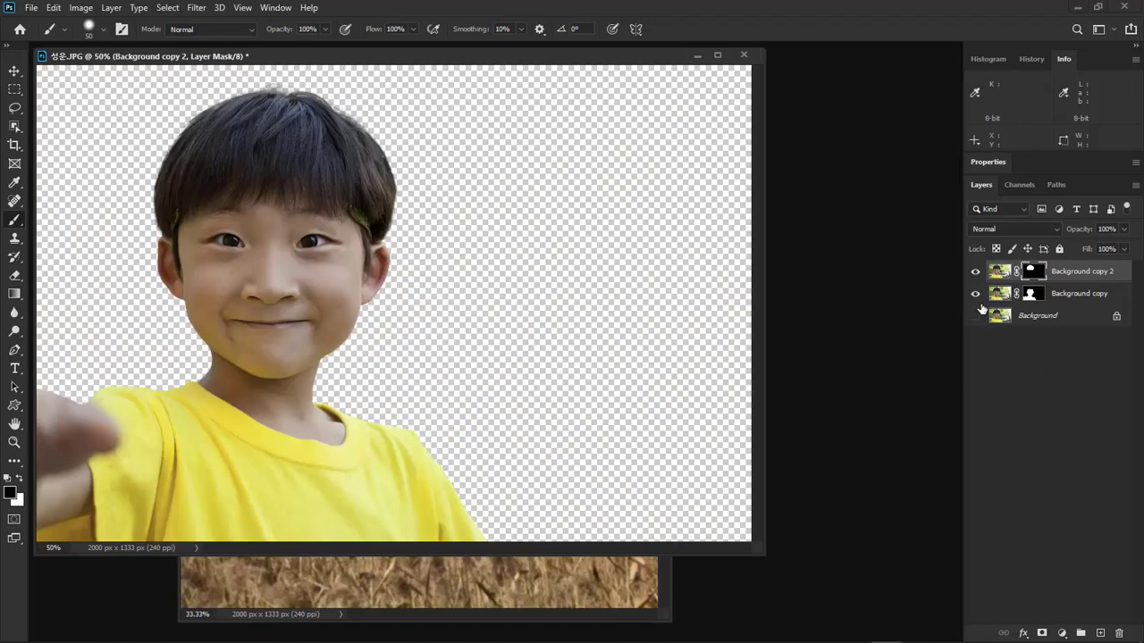
# Compare what each layer contributes by hiding and reshowing Background copy, and doing the same with Background copy 2
pyautogui.click(975, 295)
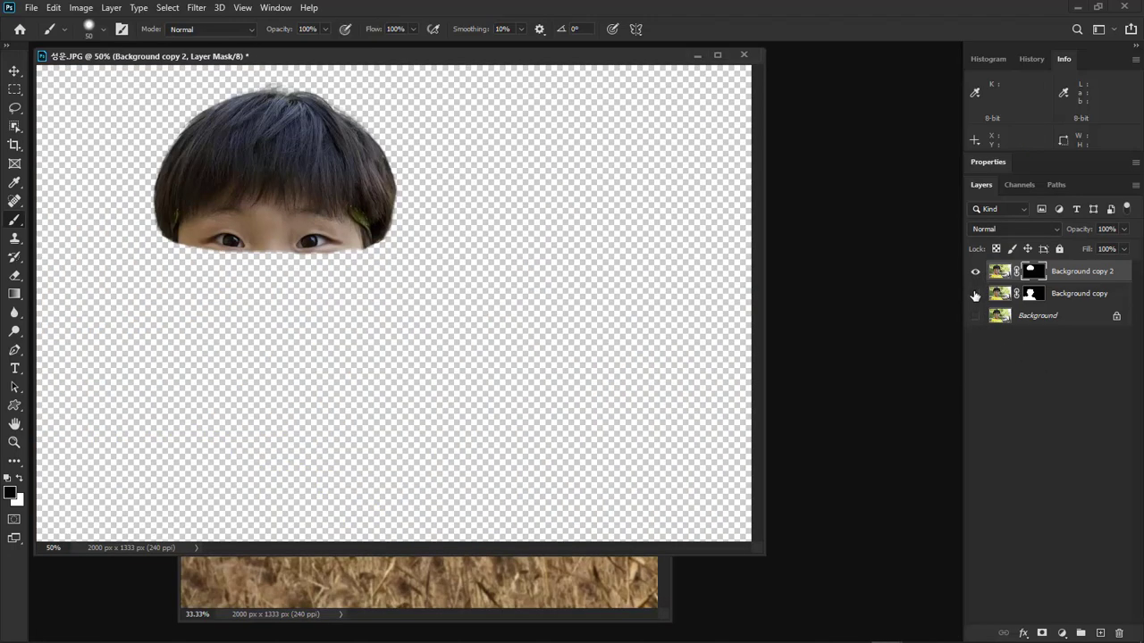
pyautogui.click(975, 295)
pyautogui.click(975, 272)
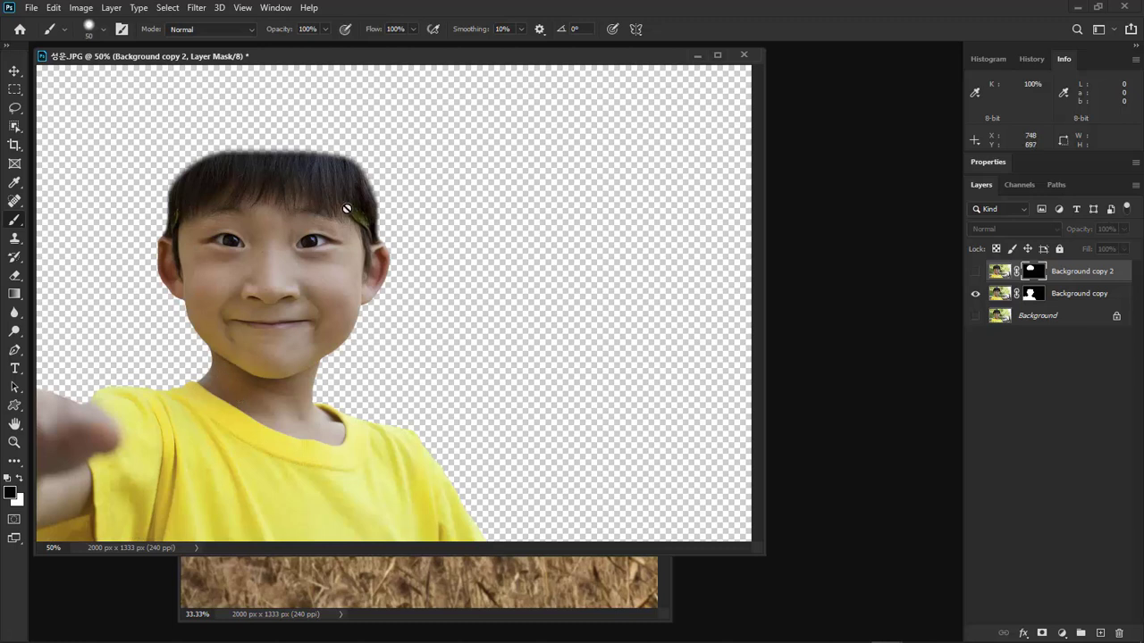
pyautogui.click(975, 272)
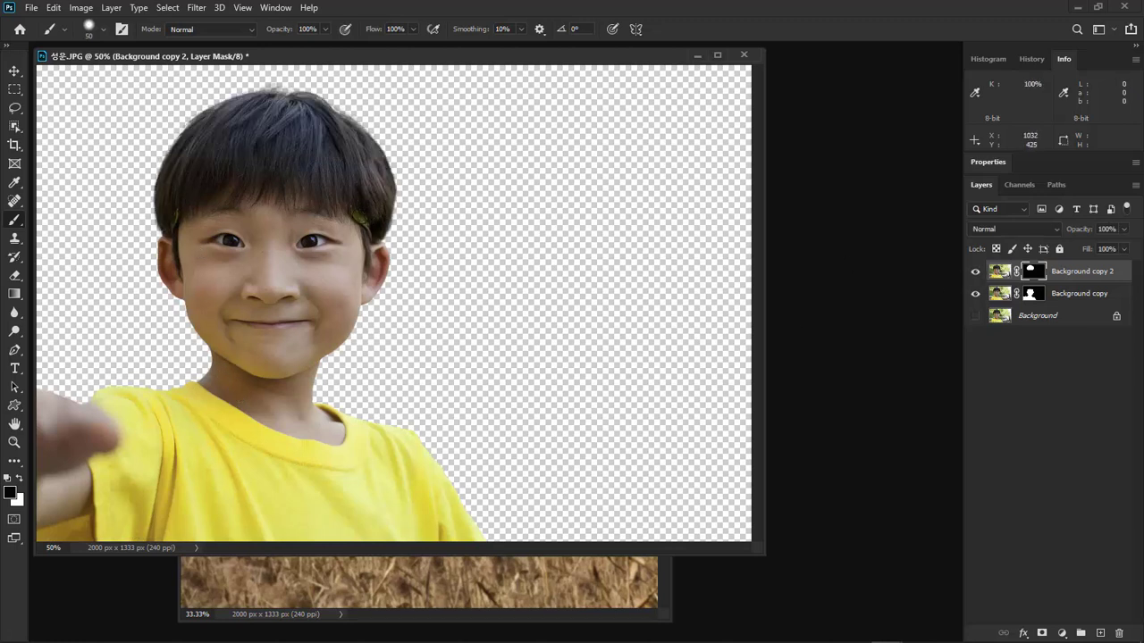
# Copy Background copy 2 and Background copy together into the reed field image with the Move tool, and bring that document into clear view
pyautogui.keyDown('shift'); pyautogui.click(1087, 295); pyautogui.keyUp('shift')
pyautogui.hotkey('ctrl', '-')
pyautogui.hotkey('ctrl', '-')
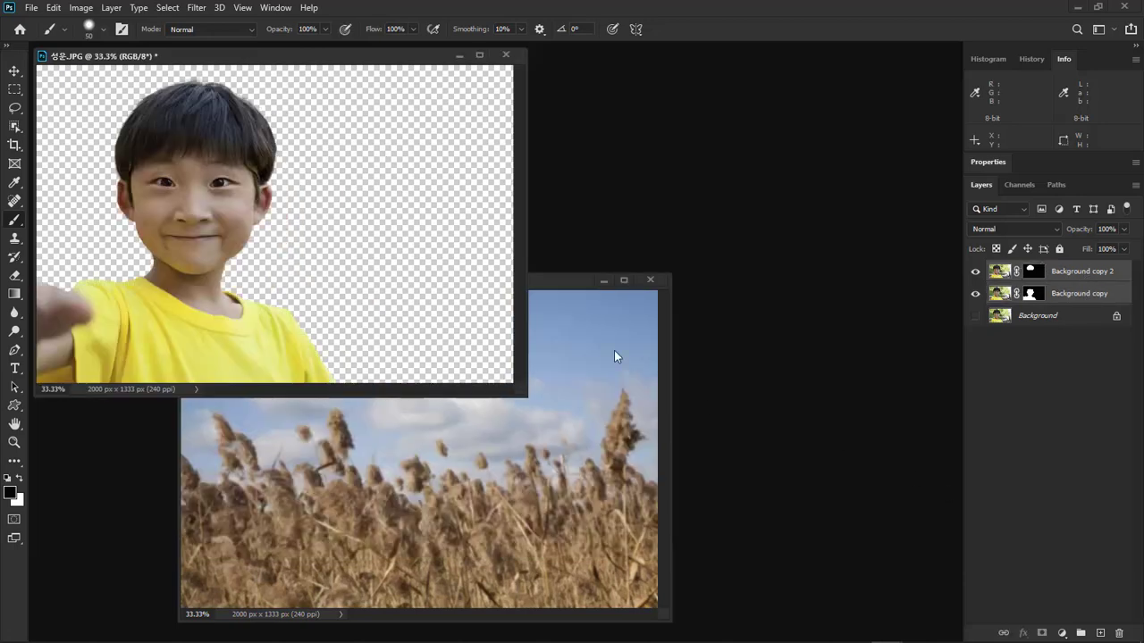
pyautogui.click(14, 71)
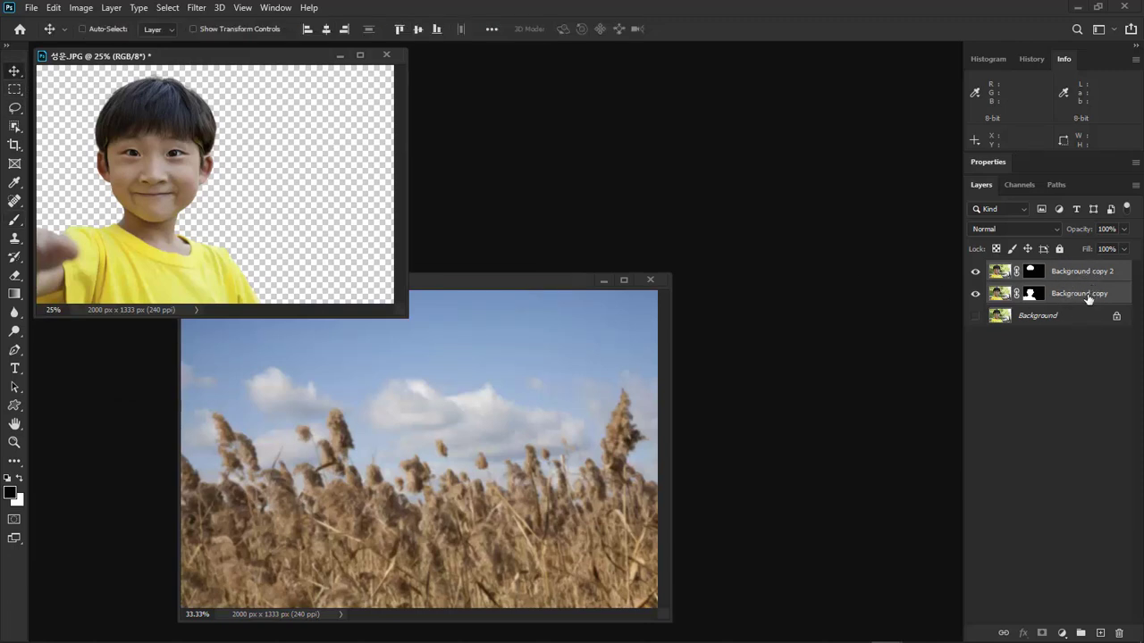
pyautogui.moveTo(1076, 300); pyautogui.dragTo(582, 400)
pyautogui.moveTo(527, 283); pyautogui.dragTo(640, 144)
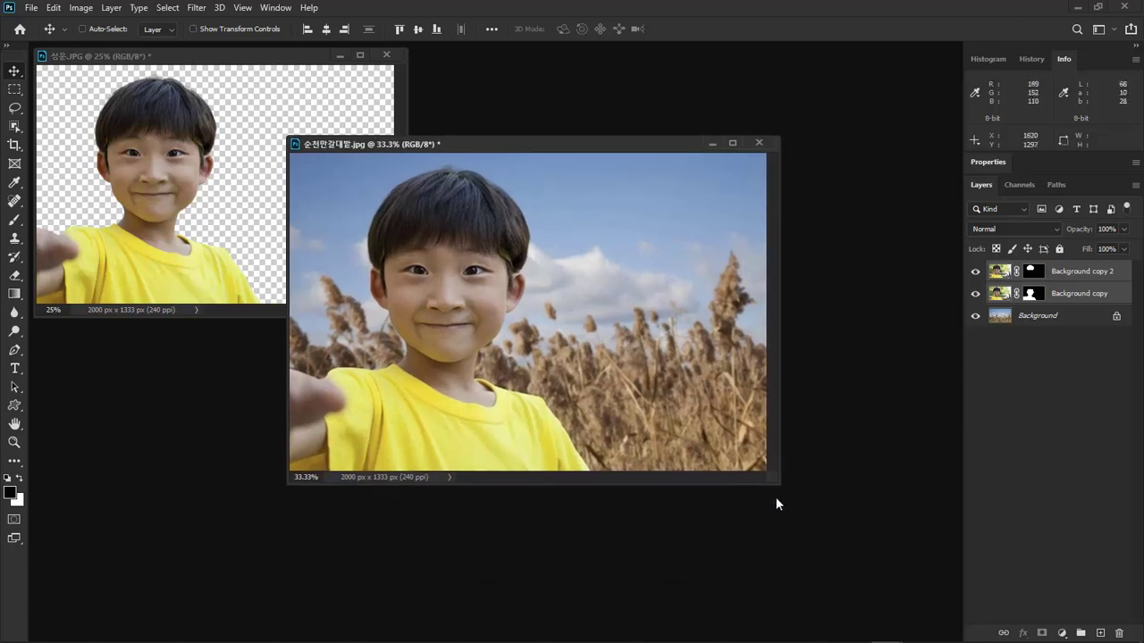
# Enlarge the reed field window and scale both cutout layers proportionally to 91% with Free Transform, keeping their lower-left corner fixed
pyautogui.moveTo(778, 481); pyautogui.dragTo(885, 547)
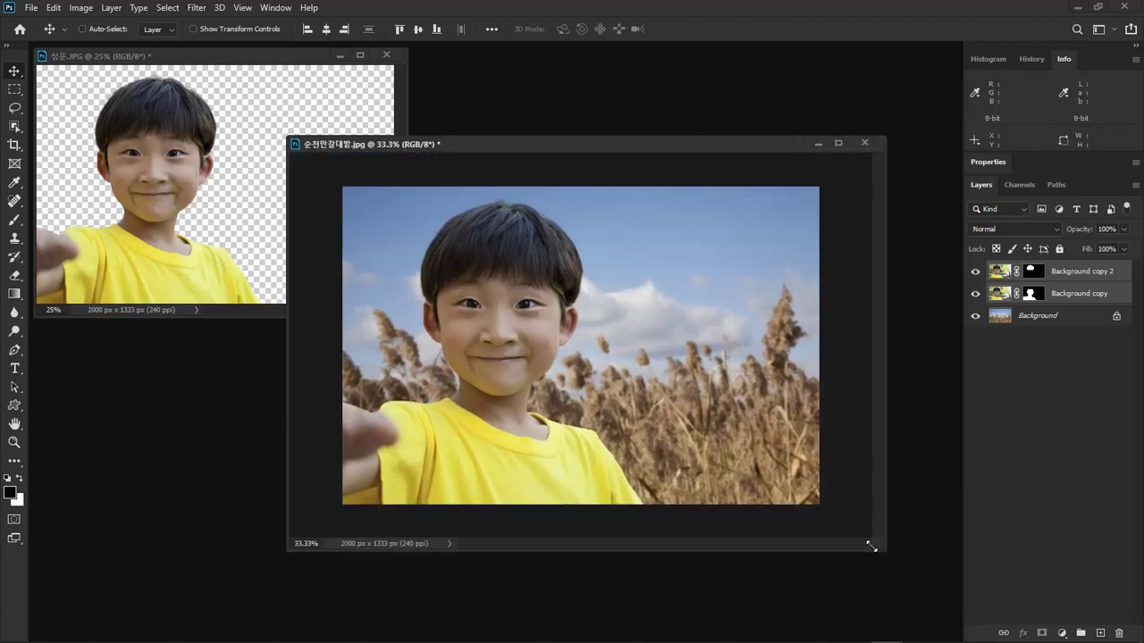
pyautogui.press('ctrl')
pyautogui.hotkey('ctrl', 't')
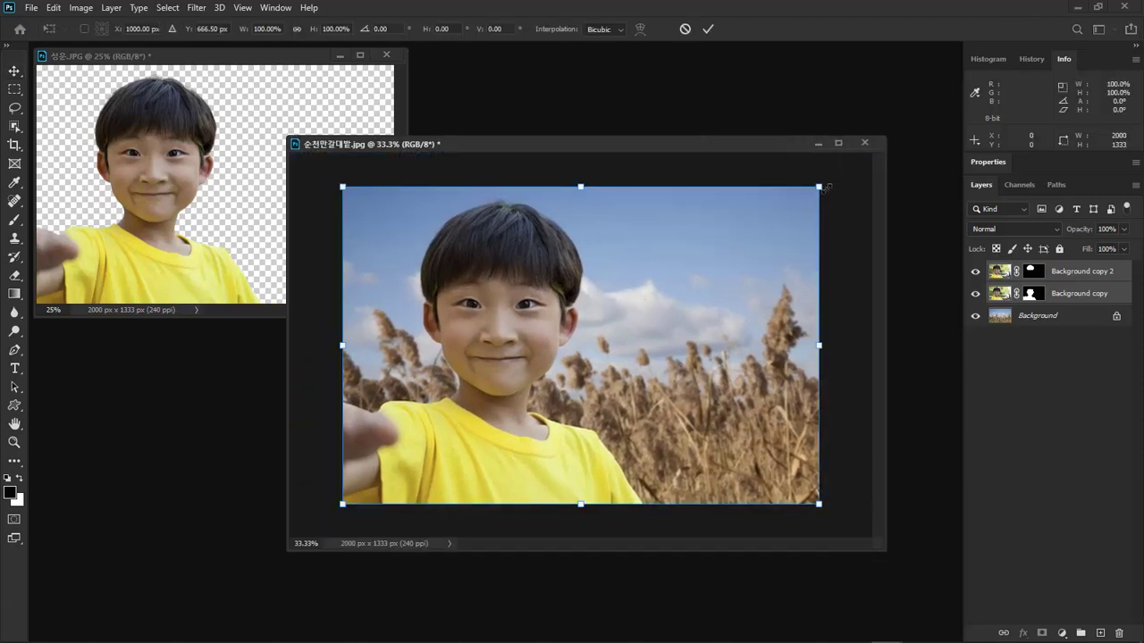
pyautogui.moveTo(820, 187); pyautogui.dragTo(775, 215)
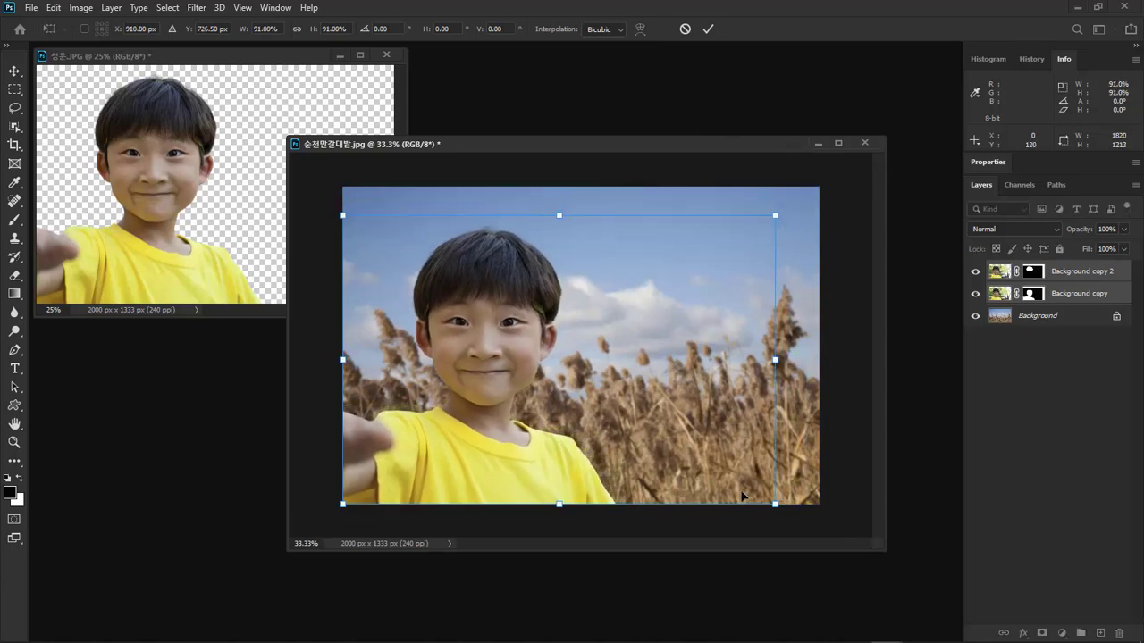
pyautogui.press('Return')
# Examine the cutout edges around the hair, ears, neck and shirt against the reed background at 100% and about 149%
pyautogui.hotkey('ctrl', '1')
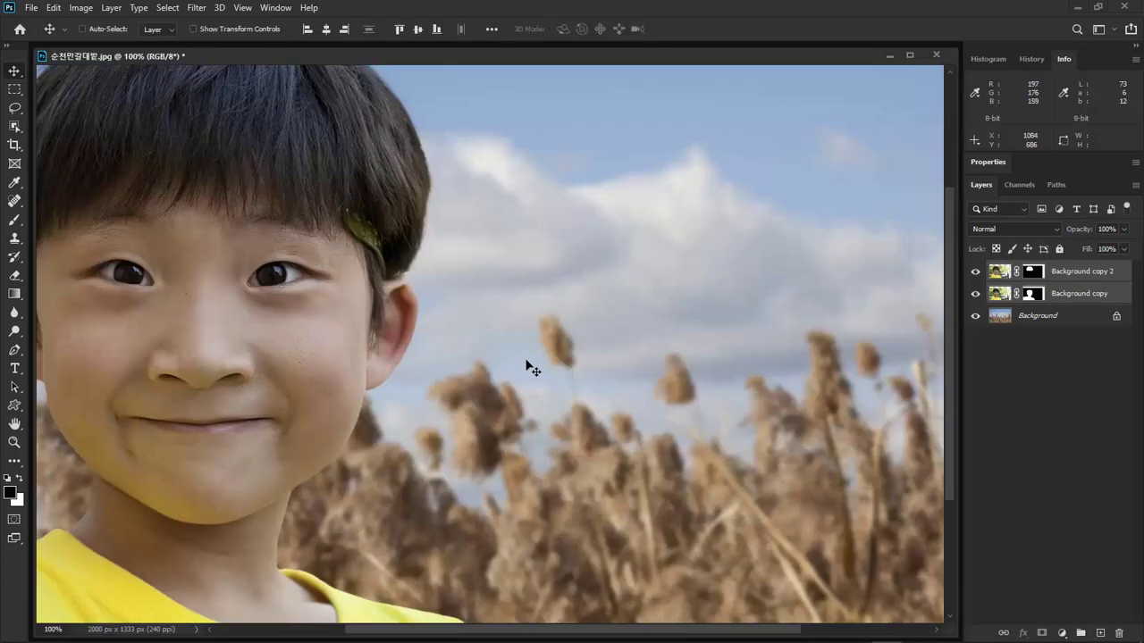
pyautogui.press('space')
pyautogui.moveTo(387, 243); pyautogui.dragTo(628, 398)
pyautogui.moveTo(376, 332); pyautogui.dragTo(396, 309)
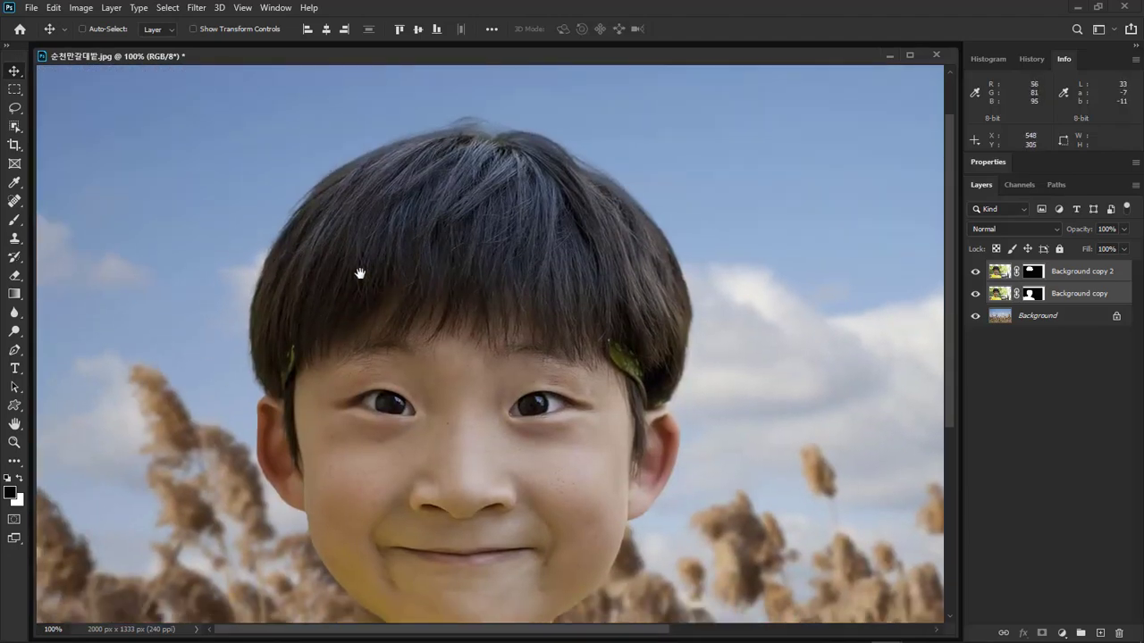
pyautogui.moveTo(360, 273); pyautogui.dragTo(356, 175)
pyautogui.moveTo(330, 314); pyautogui.dragTo(333, 232)
pyautogui.hotkey('ctrl', 'space')
pyautogui.moveTo(598, 270); pyautogui.dragTo(634, 307)
pyautogui.moveTo(738, 295); pyautogui.dragTo(697, 226)
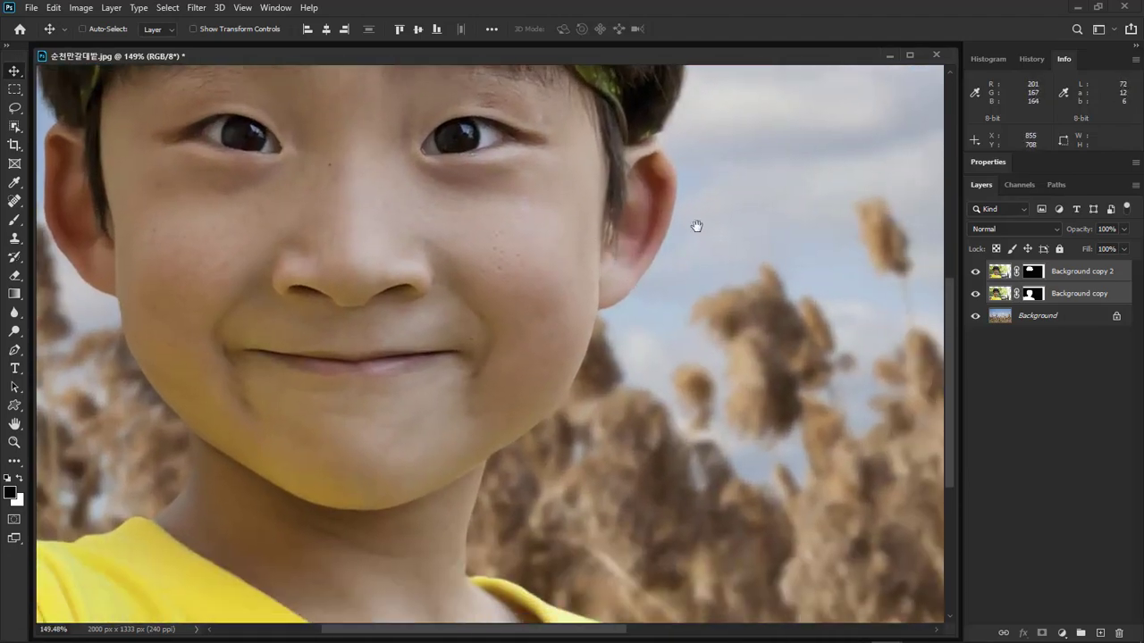
pyautogui.moveTo(562, 304); pyautogui.dragTo(517, 166)
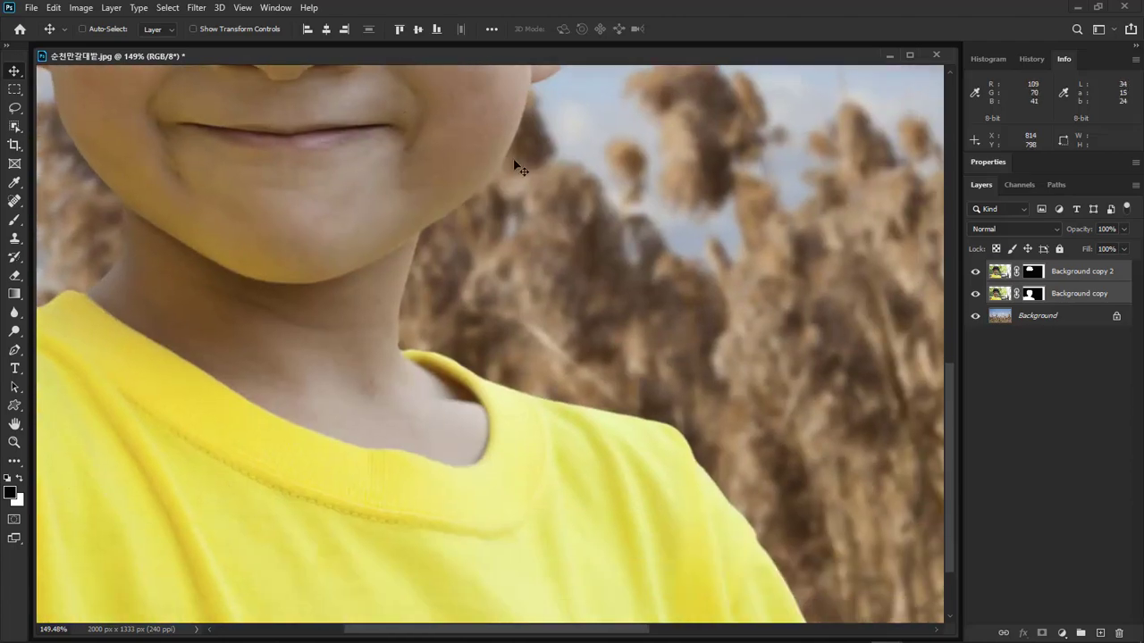
pyautogui.press('space')
pyautogui.moveTo(376, 158); pyautogui.dragTo(399, 396)
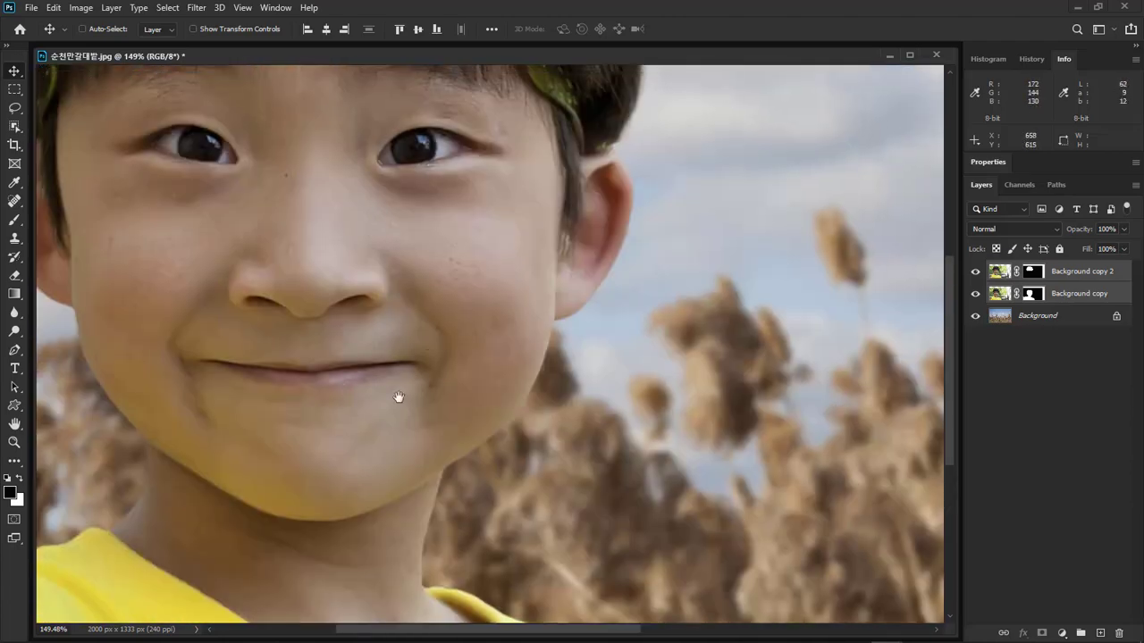
pyautogui.moveTo(459, 76); pyautogui.dragTo(518, 493)
pyautogui.press('space')
pyautogui.moveTo(393, 617); pyautogui.dragTo(323, 128)
pyautogui.moveTo(618, 554); pyautogui.dragTo(596, 283)
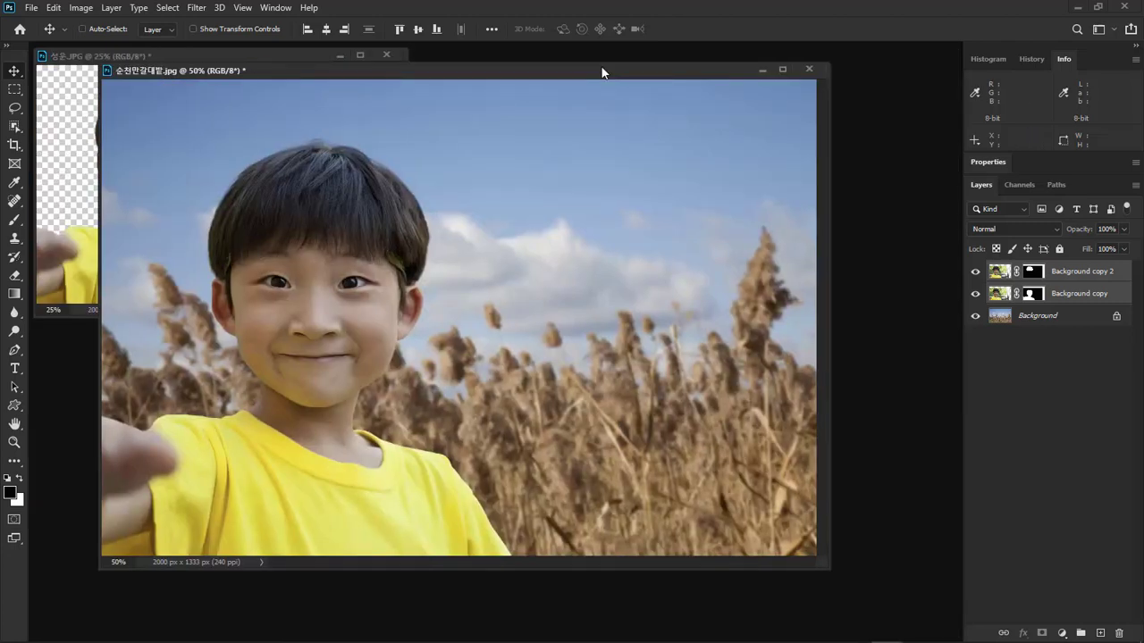
# Try moving only the hair layer, Background copy 2, away from the body, and undo the move
pyautogui.click(1097, 282)
pyautogui.moveTo(399, 251); pyautogui.dragTo(645, 322)
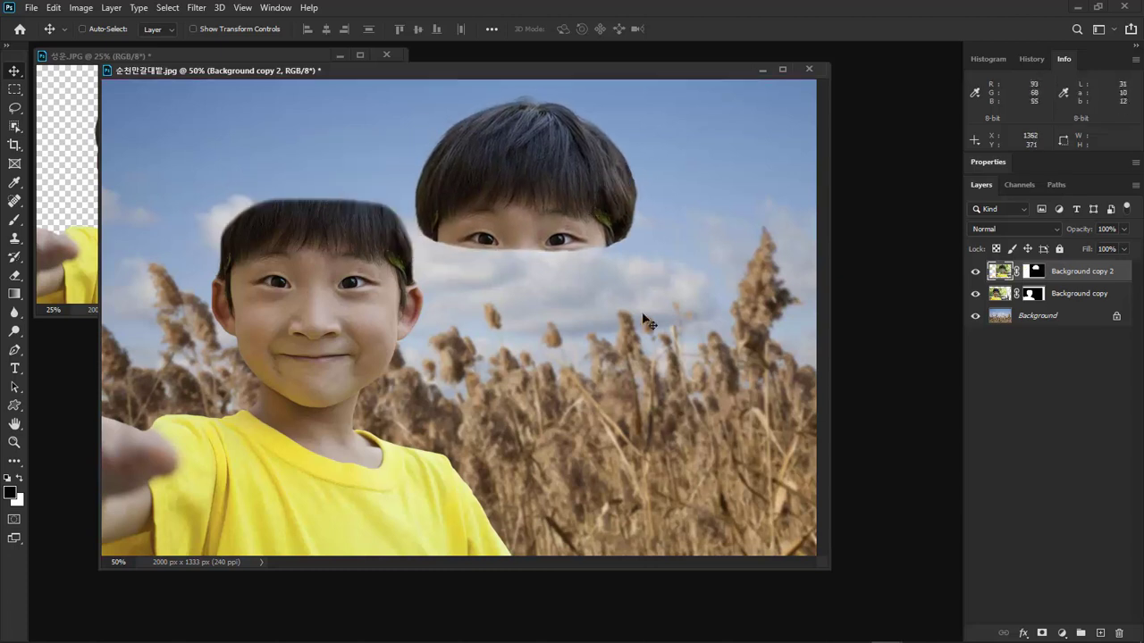
pyautogui.hotkey('ctrl', 'z')
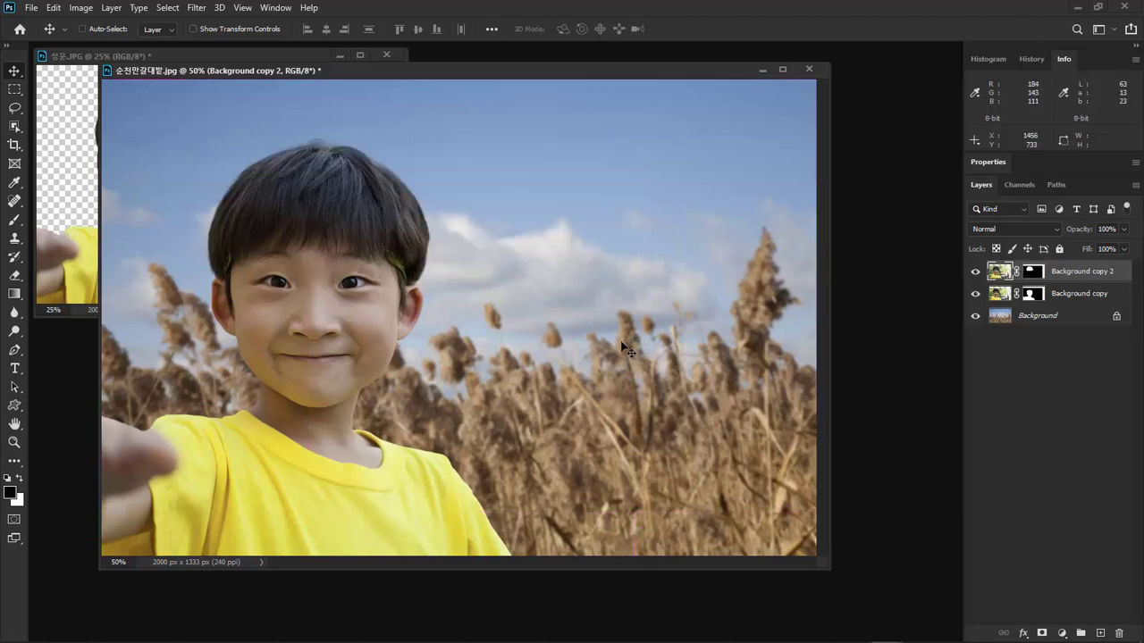
# Link Background copy 2 and Background copy so the hair and body layers move together
pyautogui.keyDown('shift'); pyautogui.click(1095, 294); pyautogui.keyUp('shift')
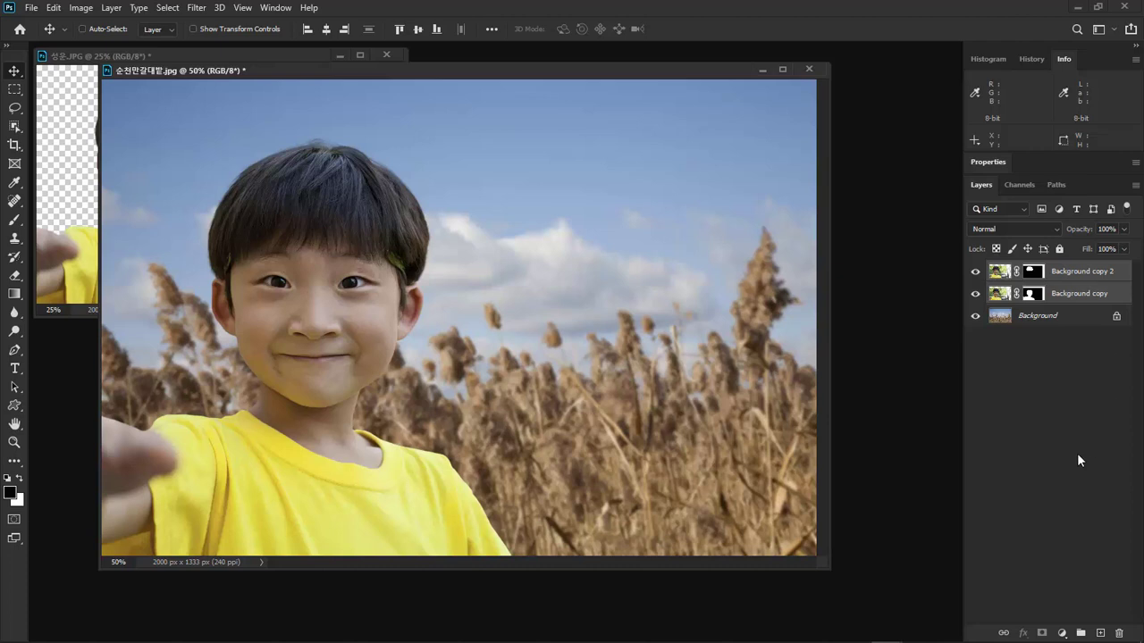
pyautogui.click(1004, 634)
# Test the layer link by moving the boy with Background copy 2 selected and again with Background copy selected, undoing each move
pyautogui.click(1063, 277)
pyautogui.moveTo(336, 286); pyautogui.dragTo(487, 230)
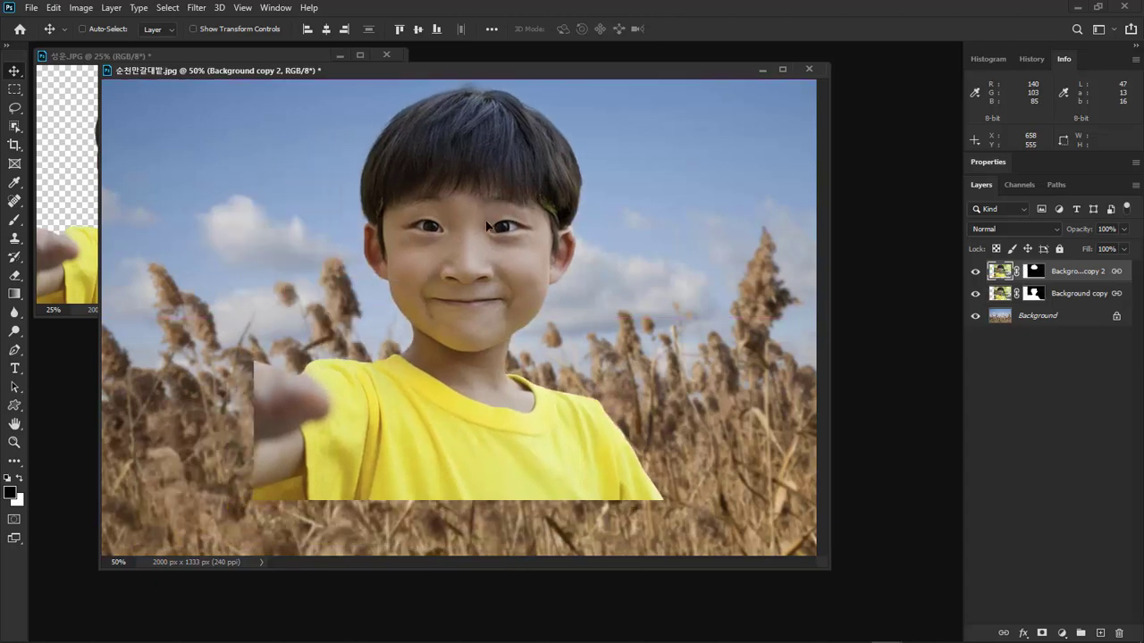
pyautogui.hotkey('ctrl', 'z')
pyautogui.click(1048, 300)
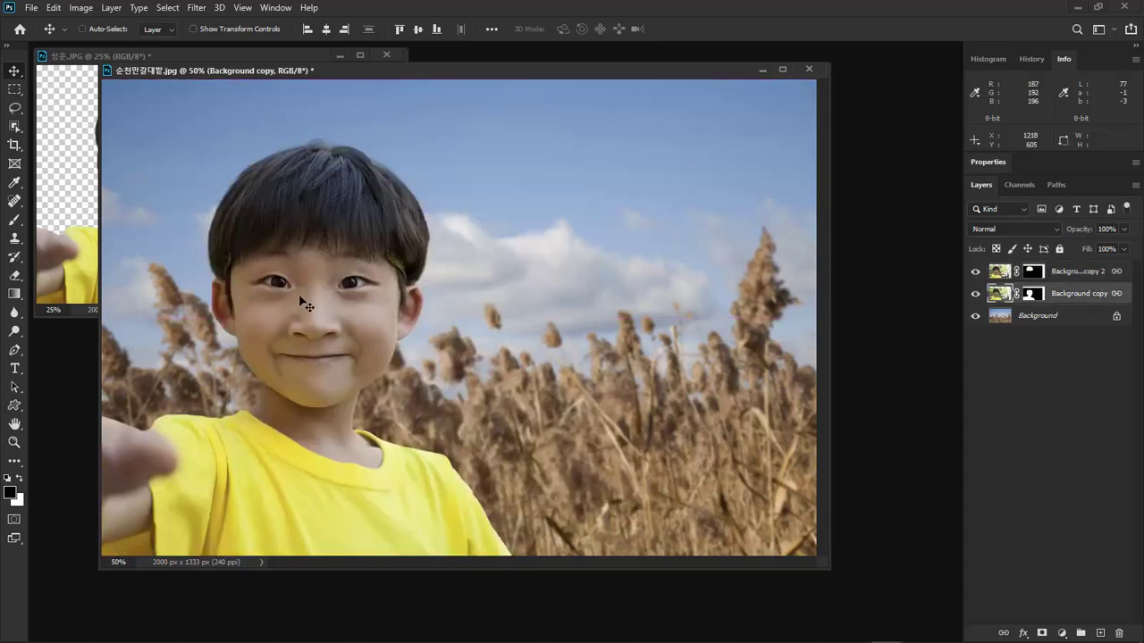
pyautogui.moveTo(286, 282); pyautogui.dragTo(460, 228)
pyautogui.hotkey('ctrl', 'z')
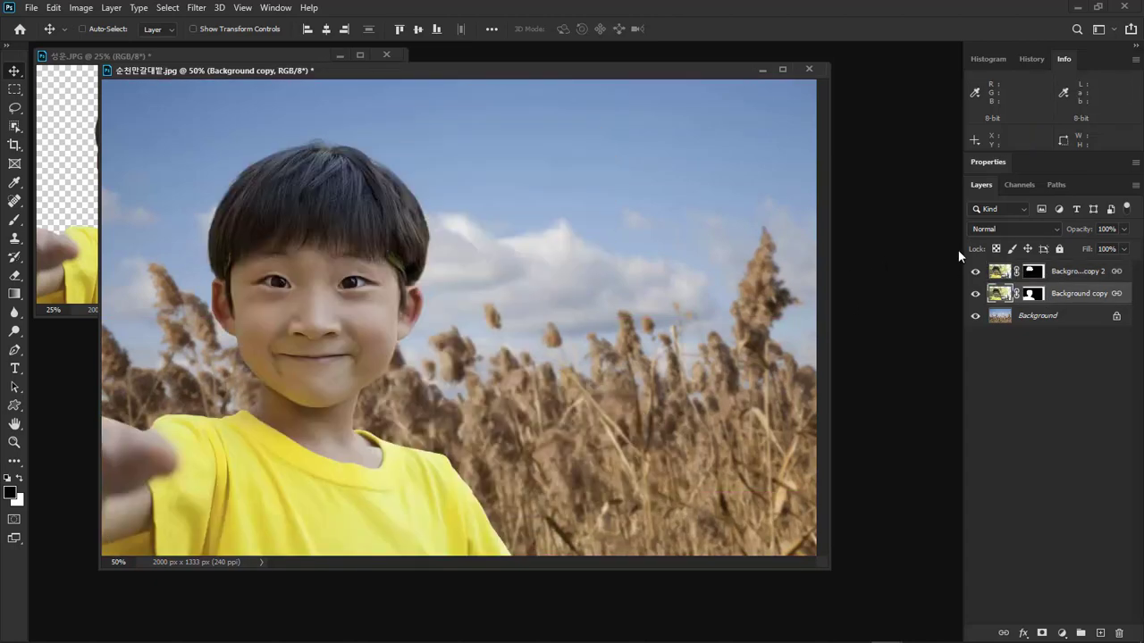